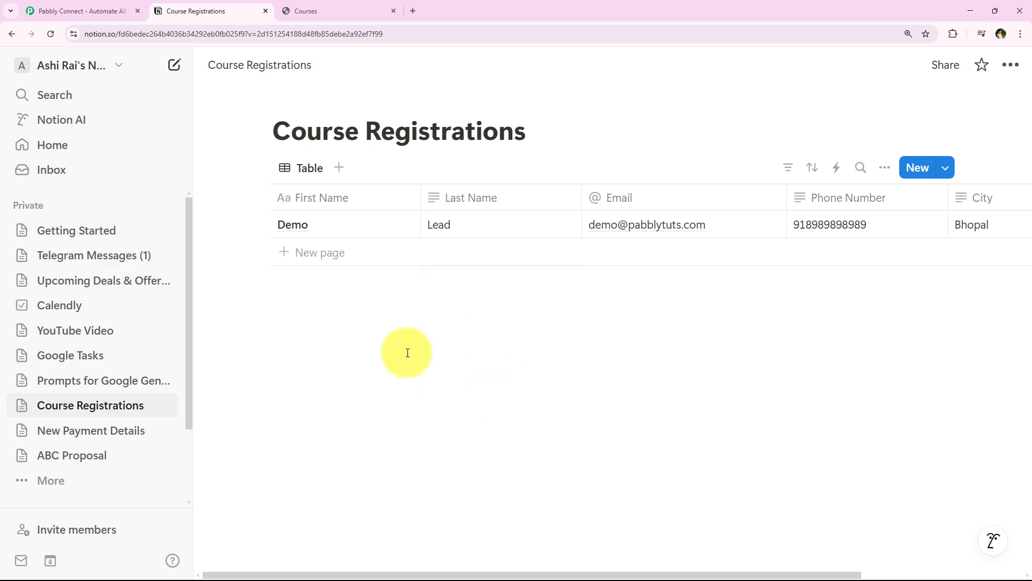
# - Review the course list, the Notion Course Registrations table and the Pabbly Connect home page
pyautogui.click(334, 16)
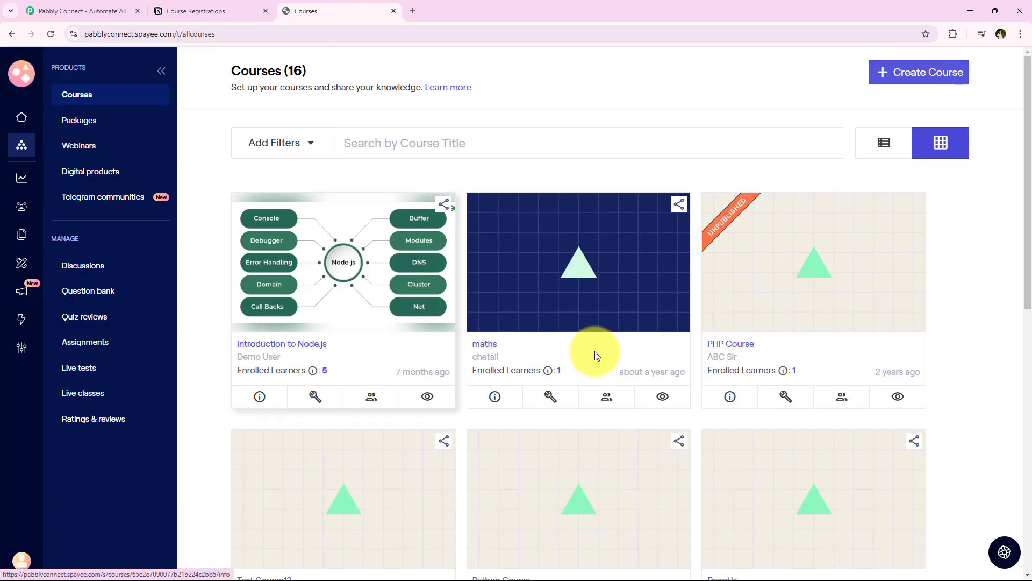
pyautogui.click(212, 11)
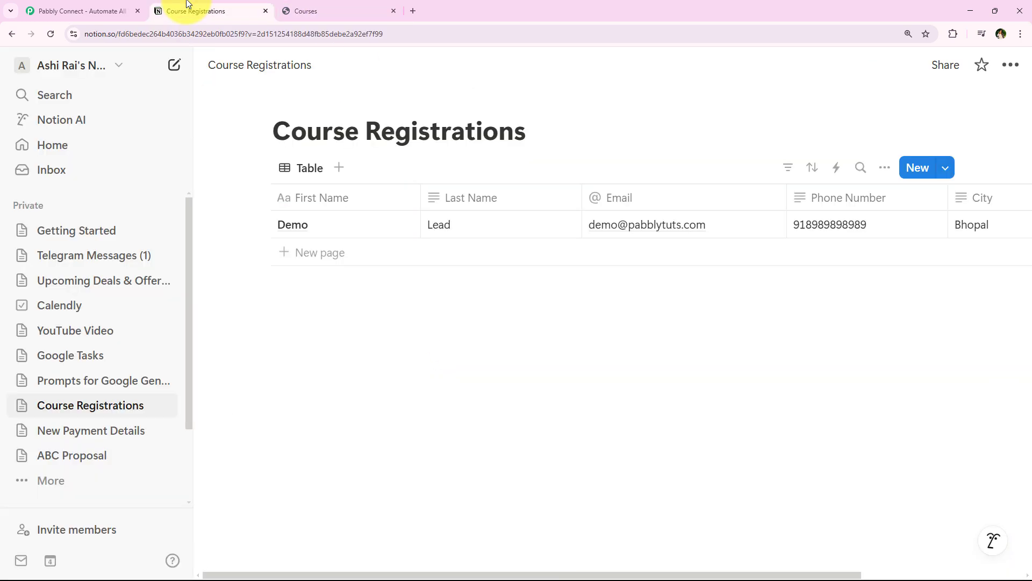
pyautogui.click(105, 7)
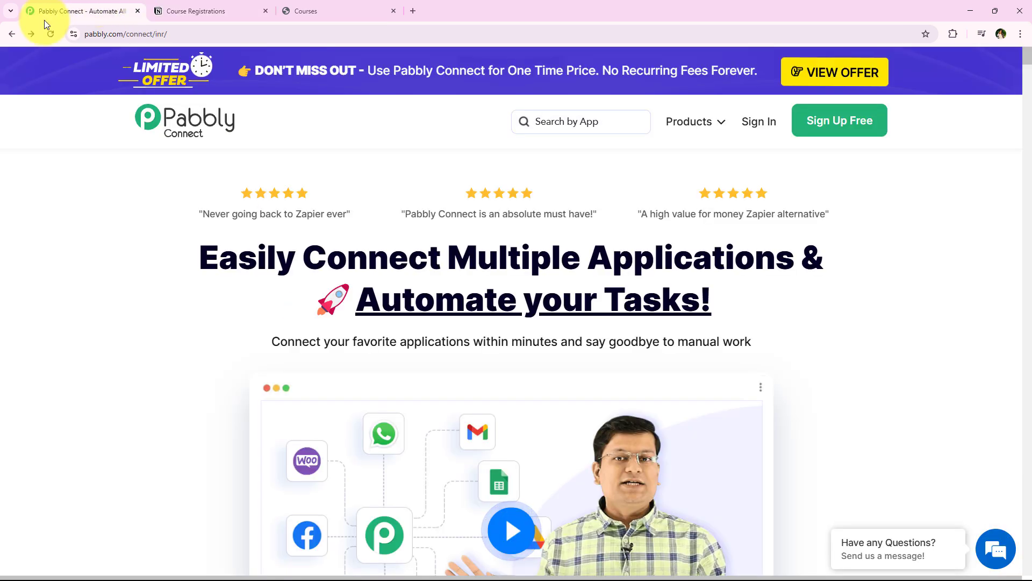
pyautogui.click(249, 33)
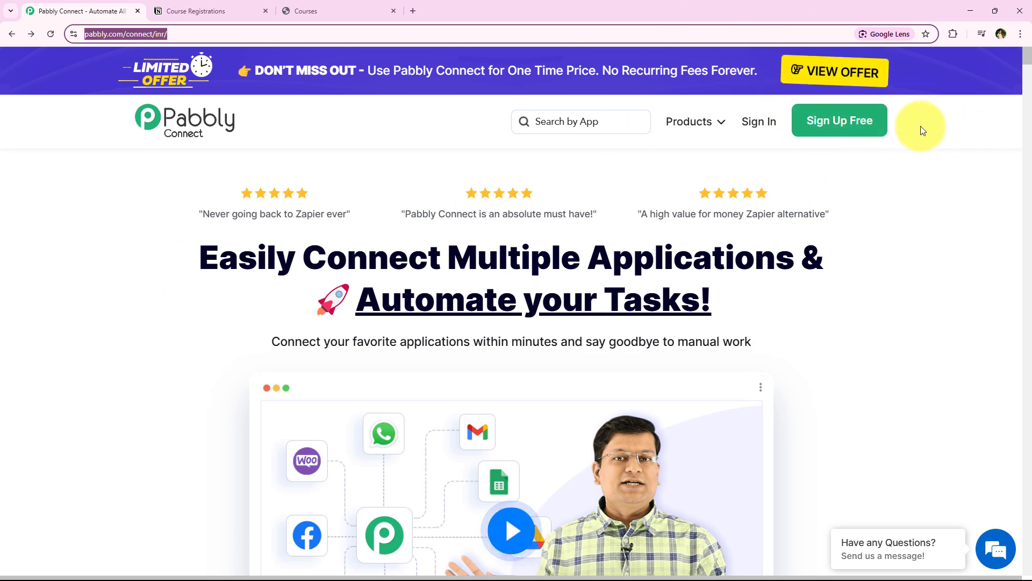
pyautogui.moveTo(181, 257); pyautogui.dragTo(734, 312)
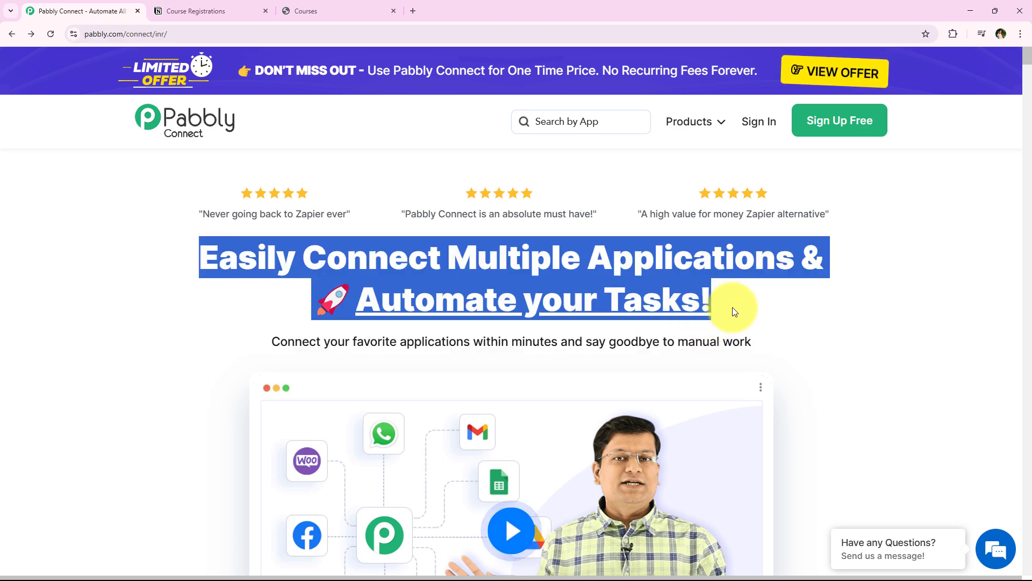
# - Sign in to Pabbly and open the Pabbly Connect dashboard from the list of Pabbly apps
pyautogui.click(762, 121)
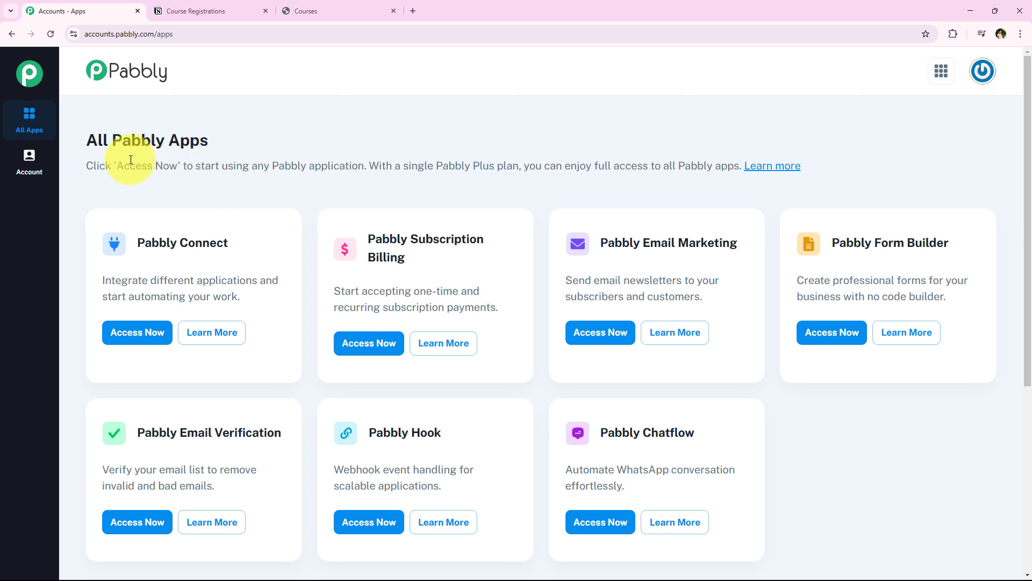
pyautogui.moveTo(81, 141); pyautogui.dragTo(203, 141)
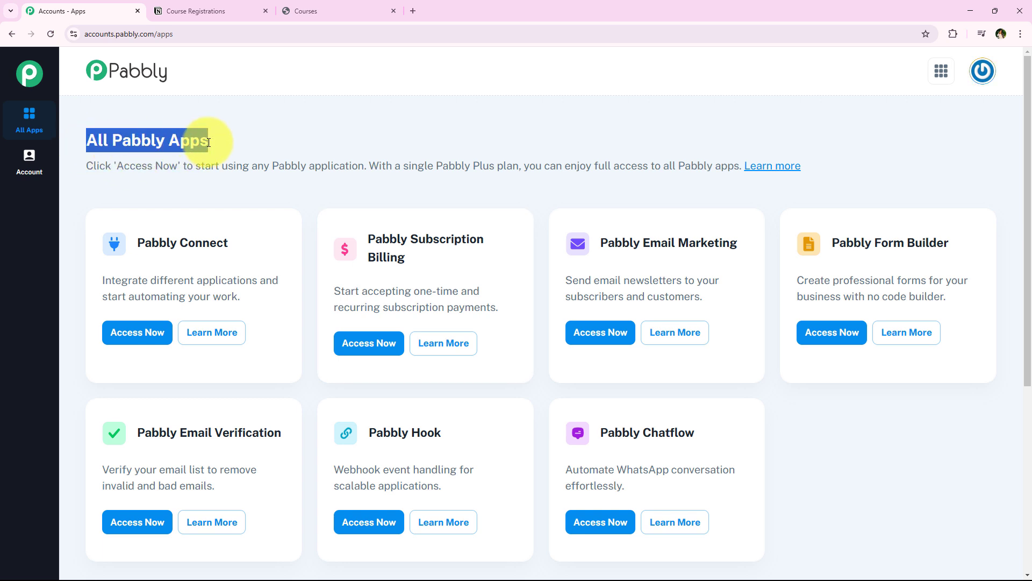
pyautogui.click(305, 190)
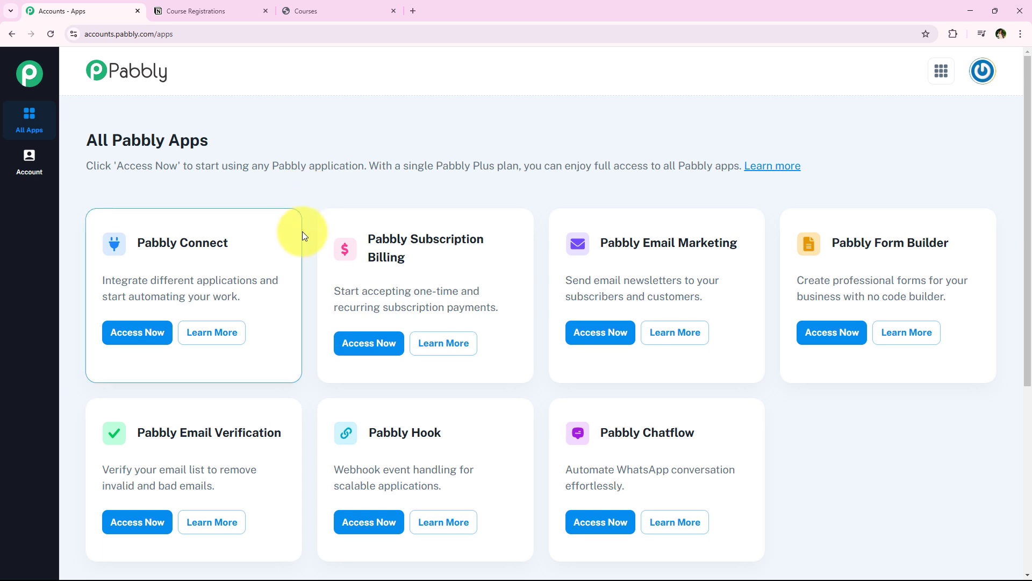
pyautogui.scroll(-1, 304, 237)
pyautogui.scroll(1, 312, 282)
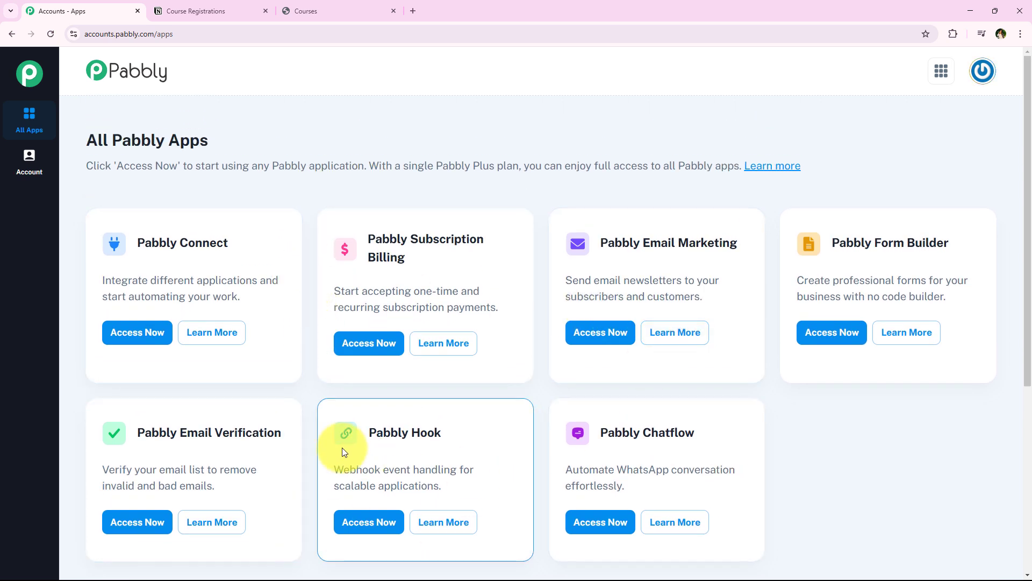
pyautogui.moveTo(138, 242); pyautogui.dragTo(252, 269)
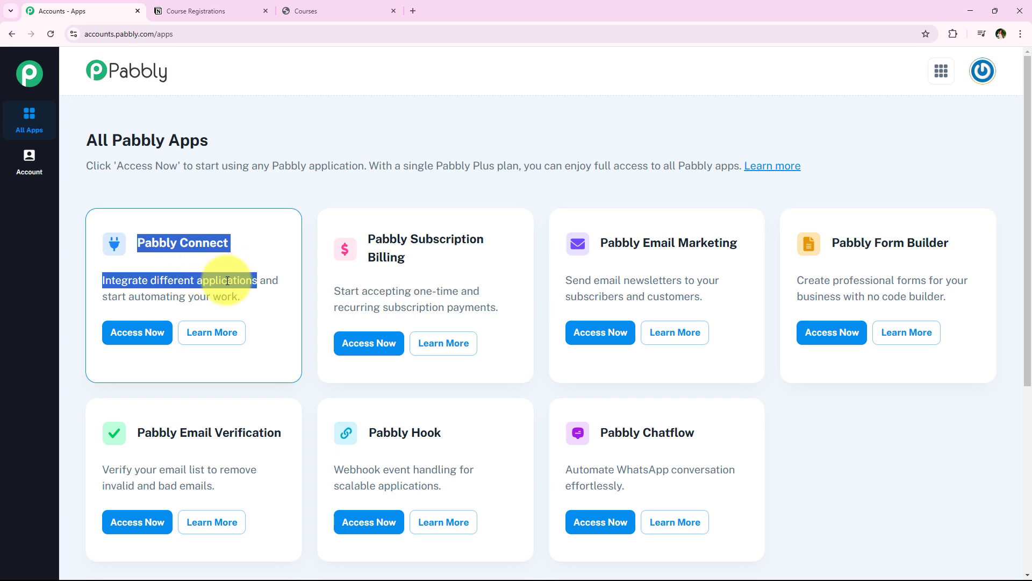
pyautogui.click(202, 7)
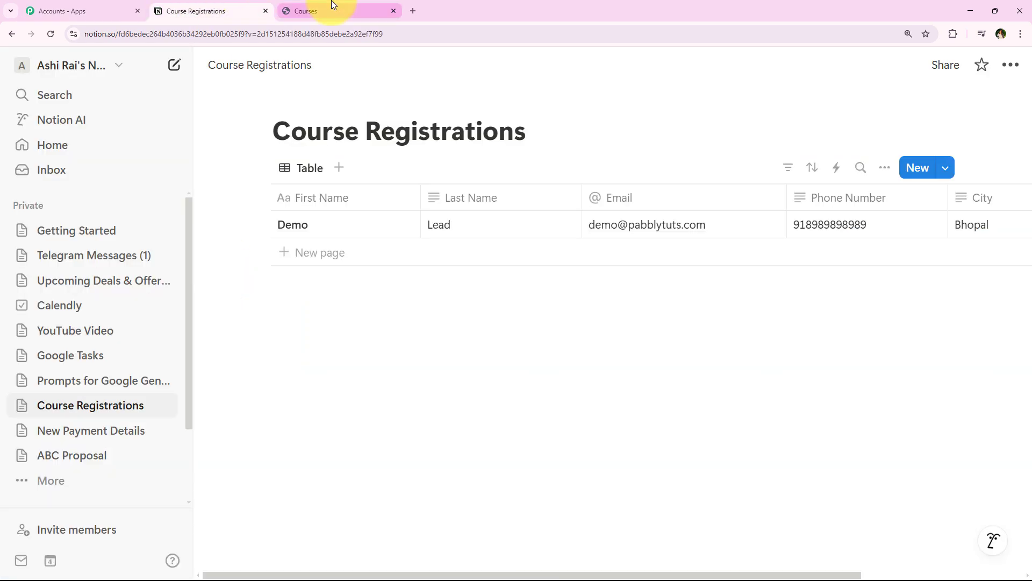
pyautogui.click(330, 8)
pyautogui.click(70, 11)
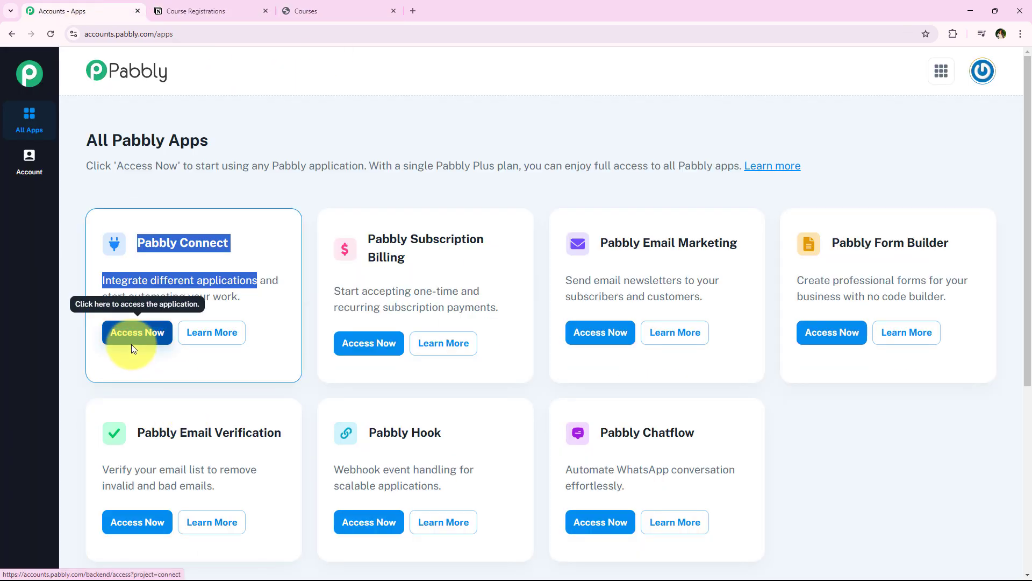
pyautogui.click(133, 349)
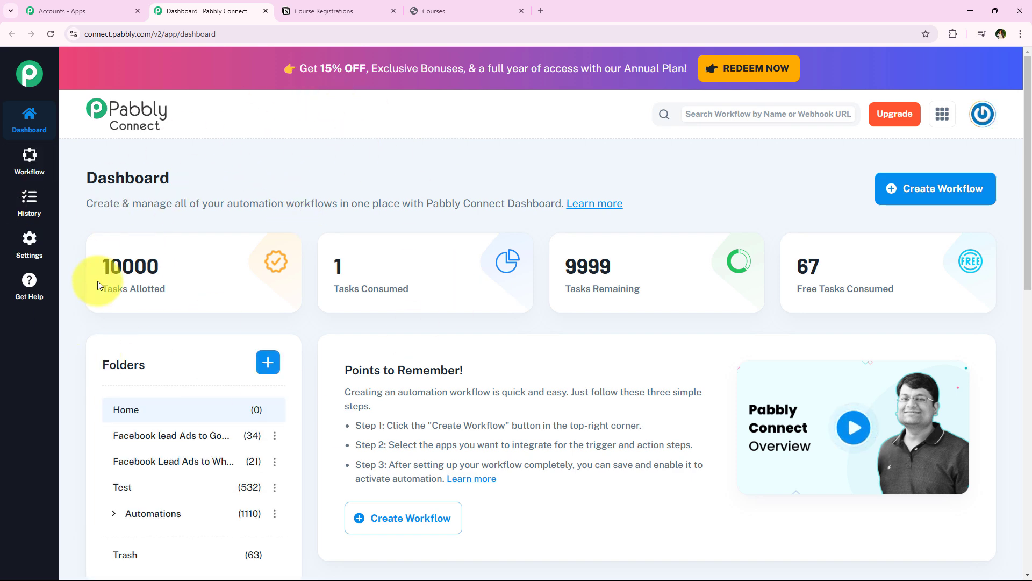
pyautogui.moveTo(89, 173); pyautogui.dragTo(231, 172)
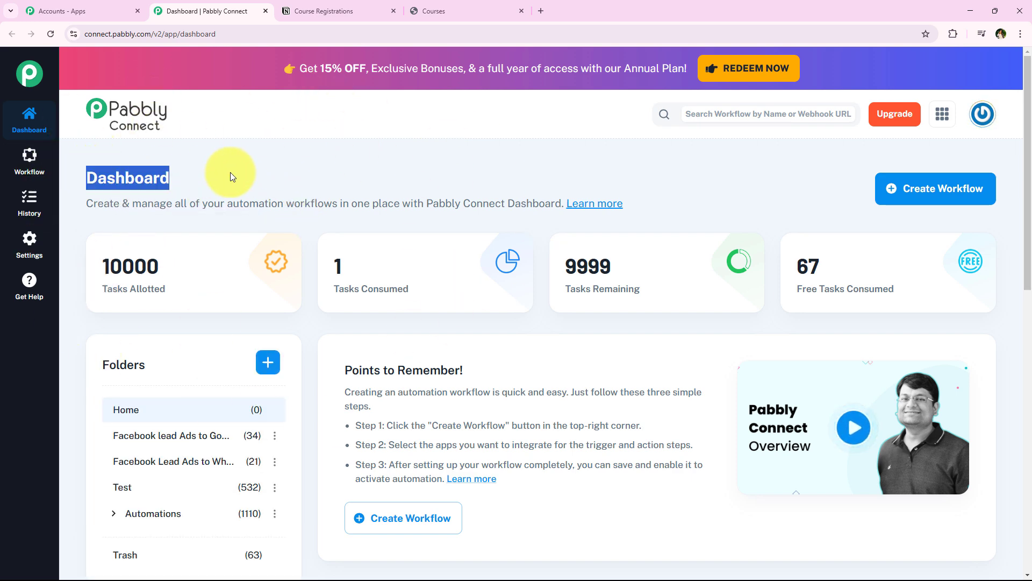
pyautogui.click(230, 172)
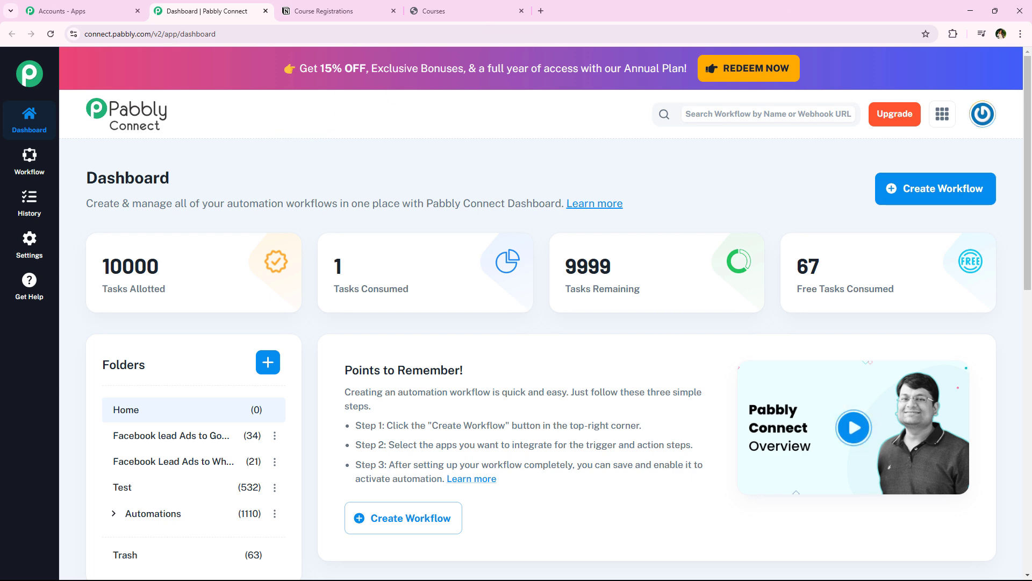
# - Create a workflow named "How to Enroll Graphy User from Notion Item | Notion to Graphy" in the Automations folder
pyautogui.click(882, 200)
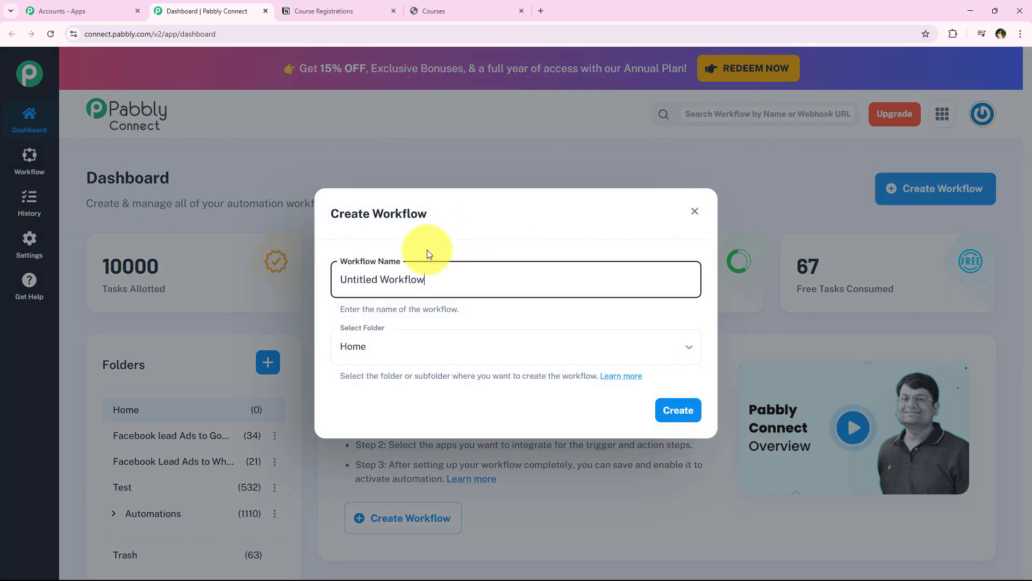
pyautogui.doubleClick(429, 291)
pyautogui.click(382, 346)
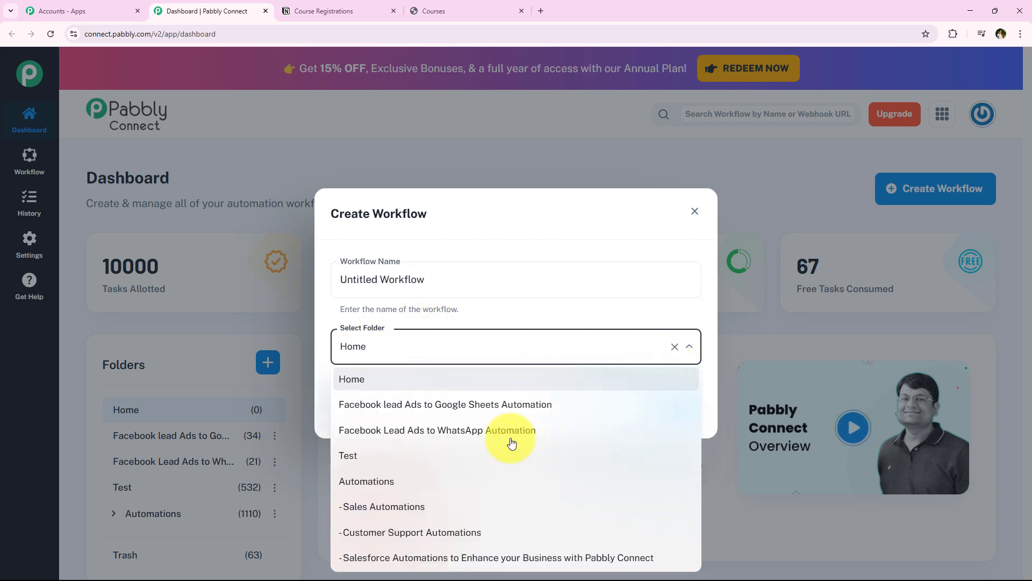
pyautogui.click(462, 484)
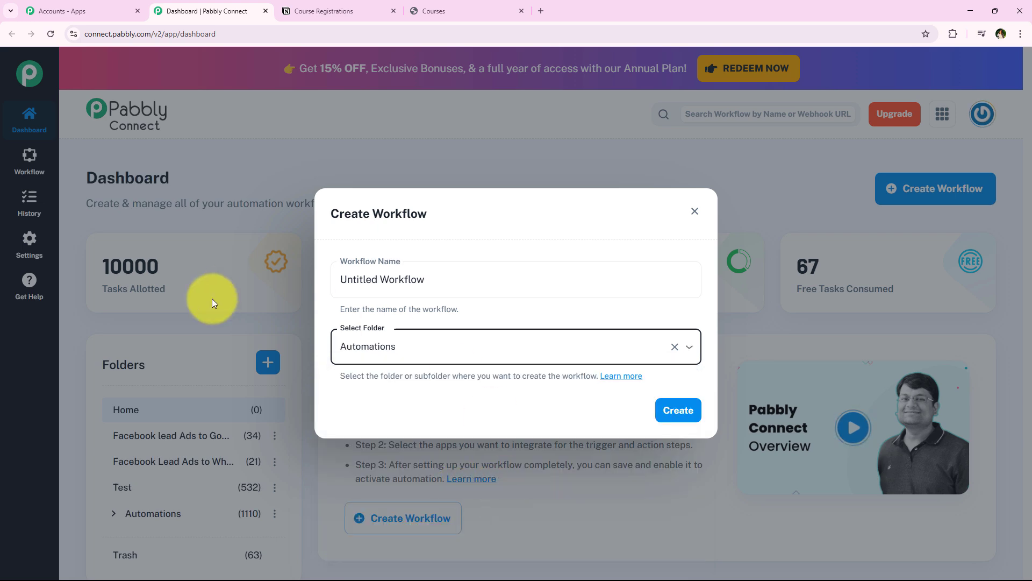
pyautogui.tripleClick(507, 271)
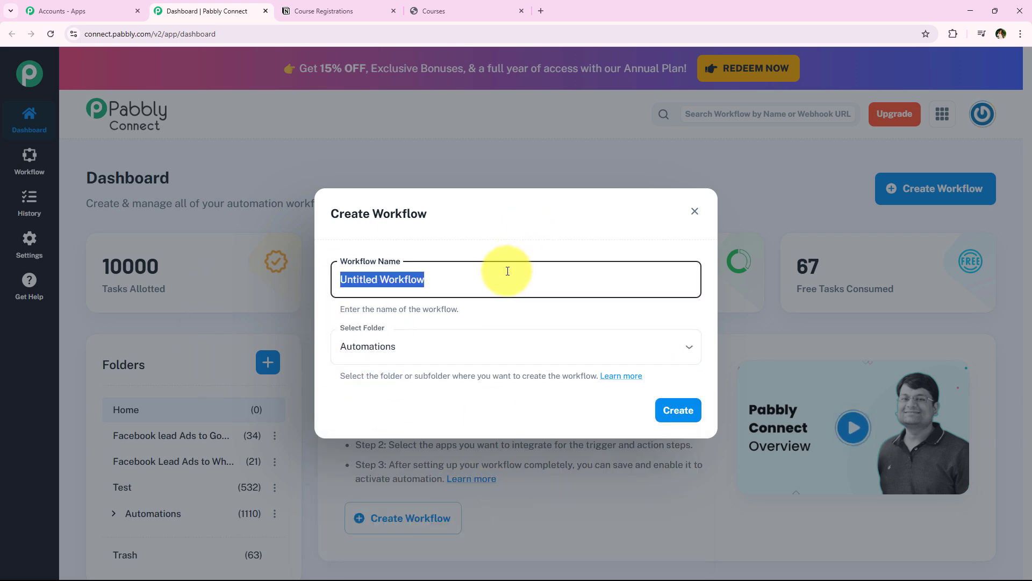
pyautogui.write('How to Enroll Graphy User from Notion Item | Notion to Graphy')
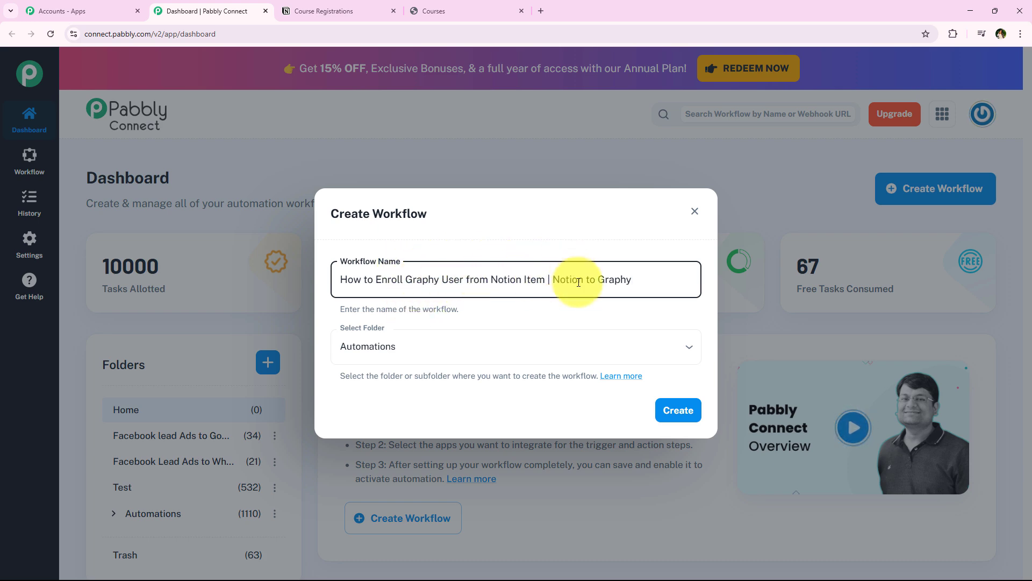
pyautogui.click(684, 410)
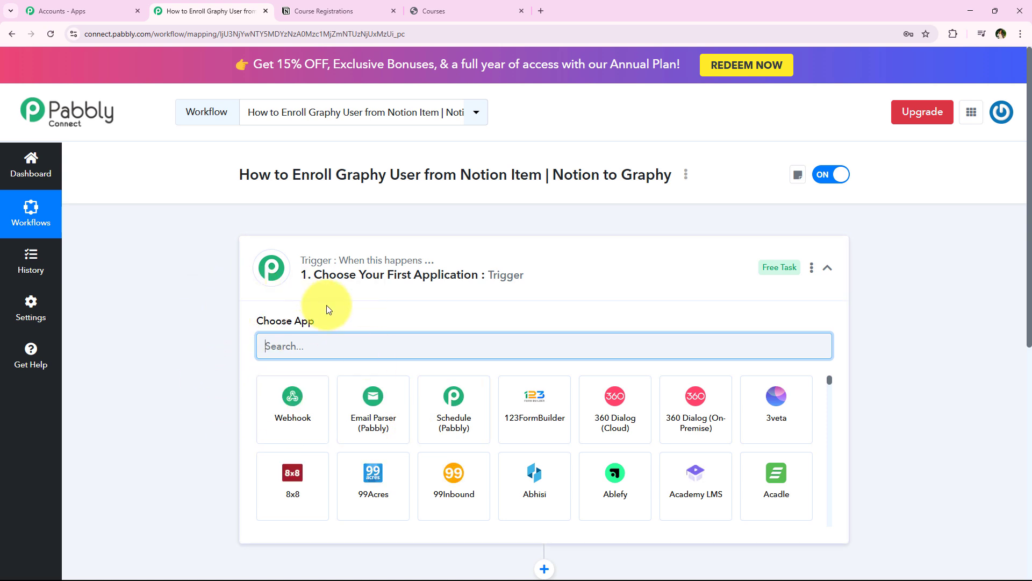
# - Set the workflow's trigger application to Notion with the New Database Item event
pyautogui.click(340, 280)
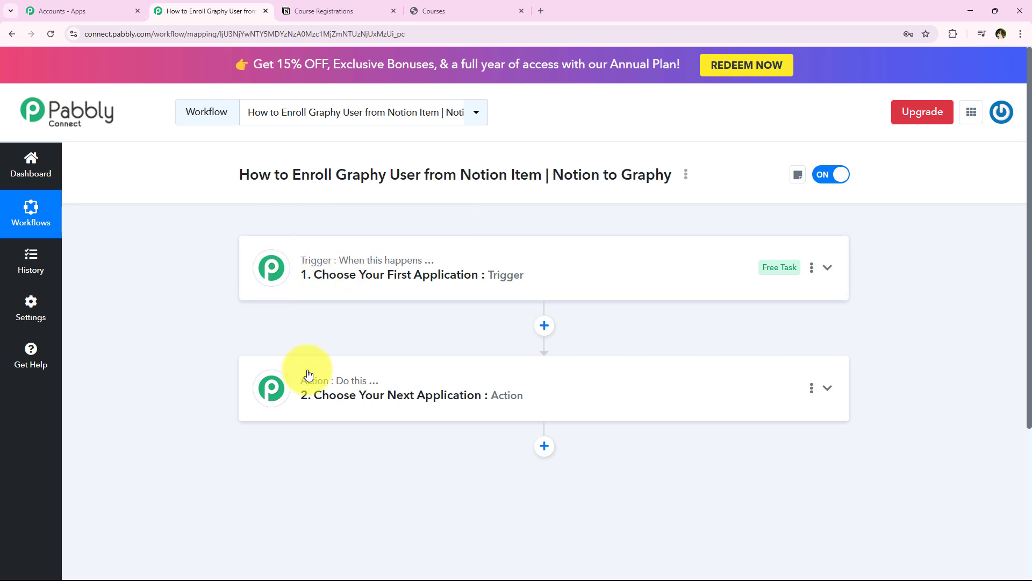
pyautogui.moveTo(309, 379)
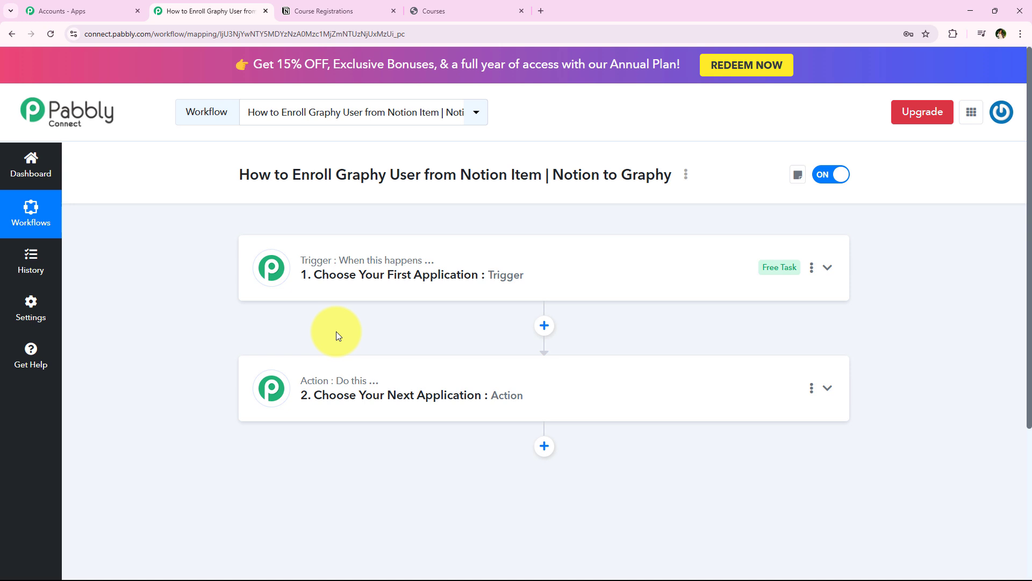
pyautogui.click(486, 275)
pyautogui.click(365, 354)
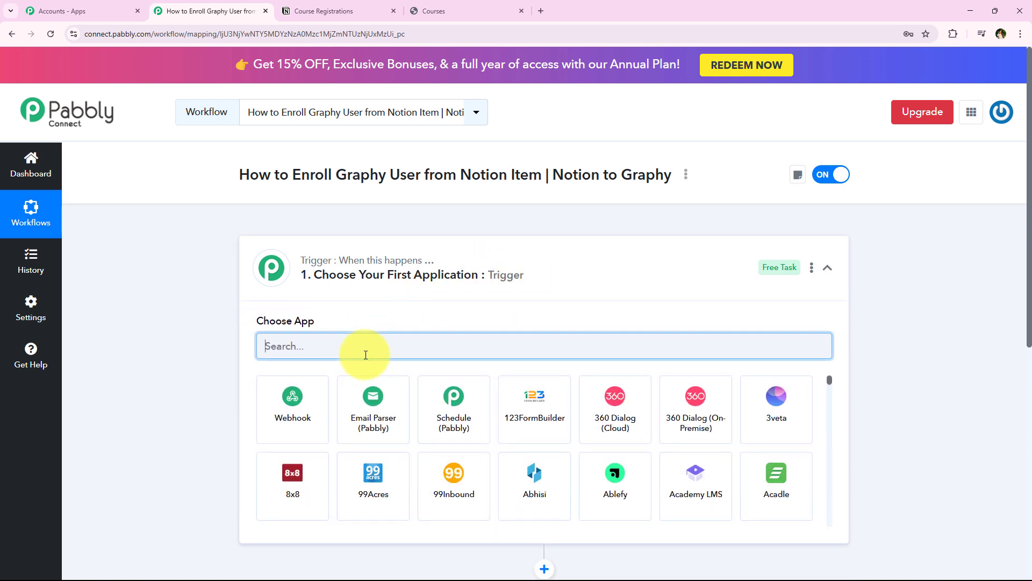
pyautogui.write('Notion')
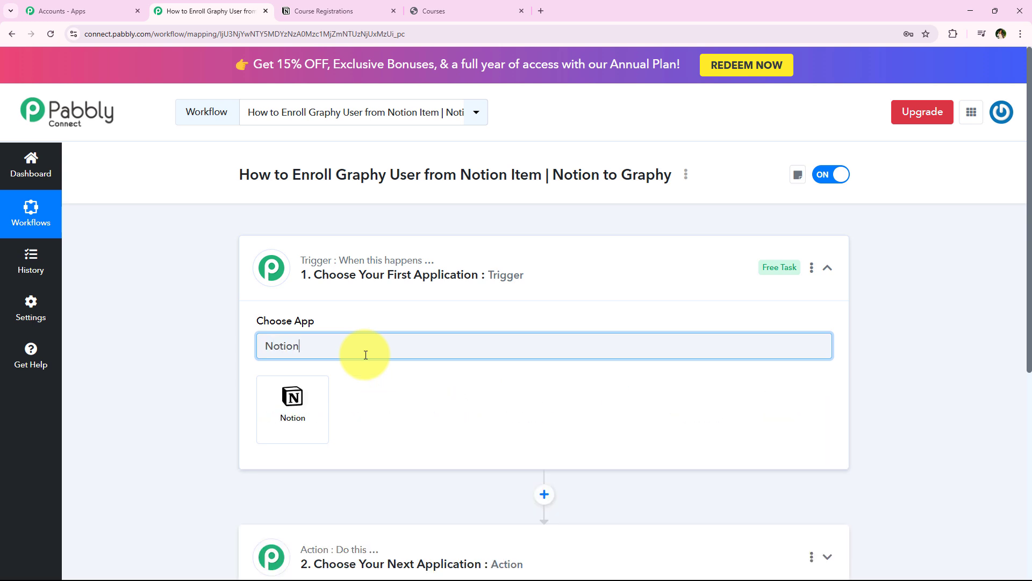
pyautogui.click(309, 410)
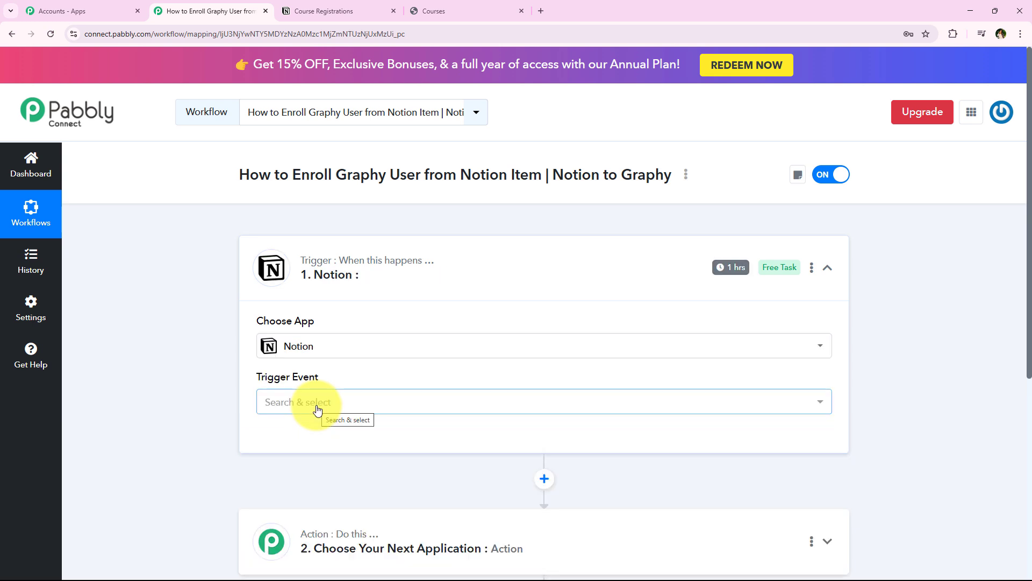
pyautogui.click(317, 409)
pyautogui.scroll(-1, 227, 405)
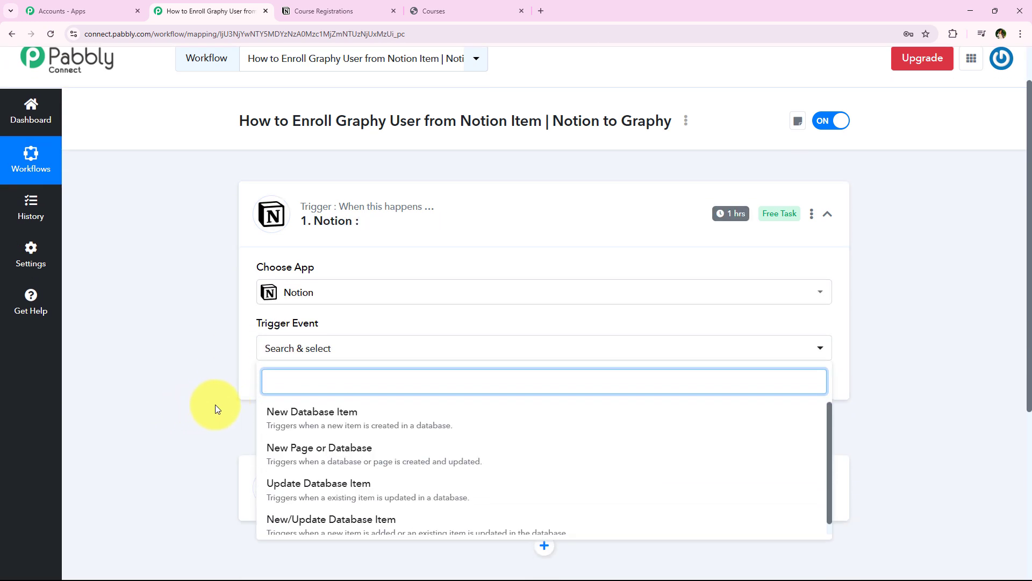
pyautogui.click(498, 425)
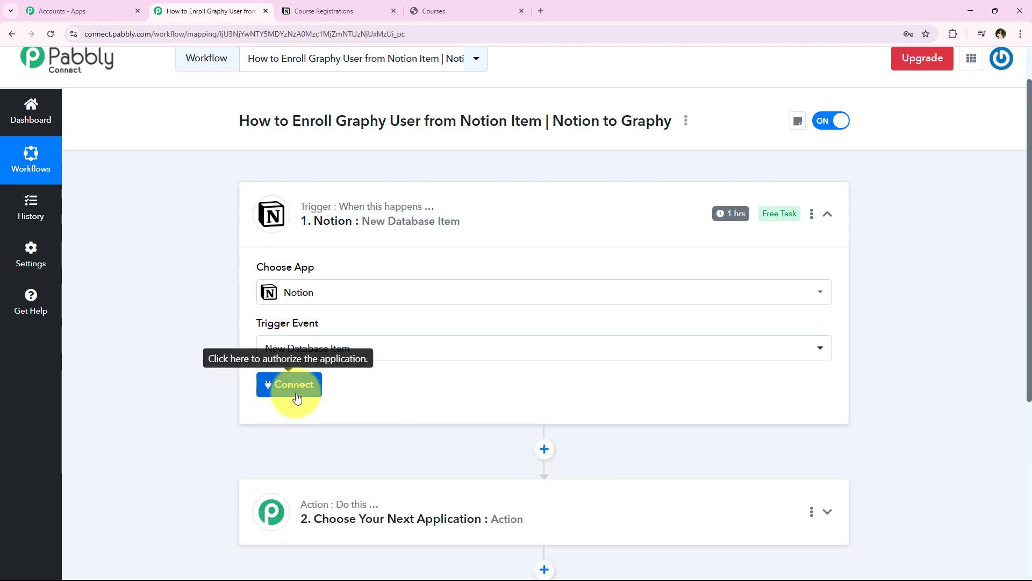
# - Add a new connection for the Notion trigger instead of the existing one and start its authorization
pyautogui.click(296, 394)
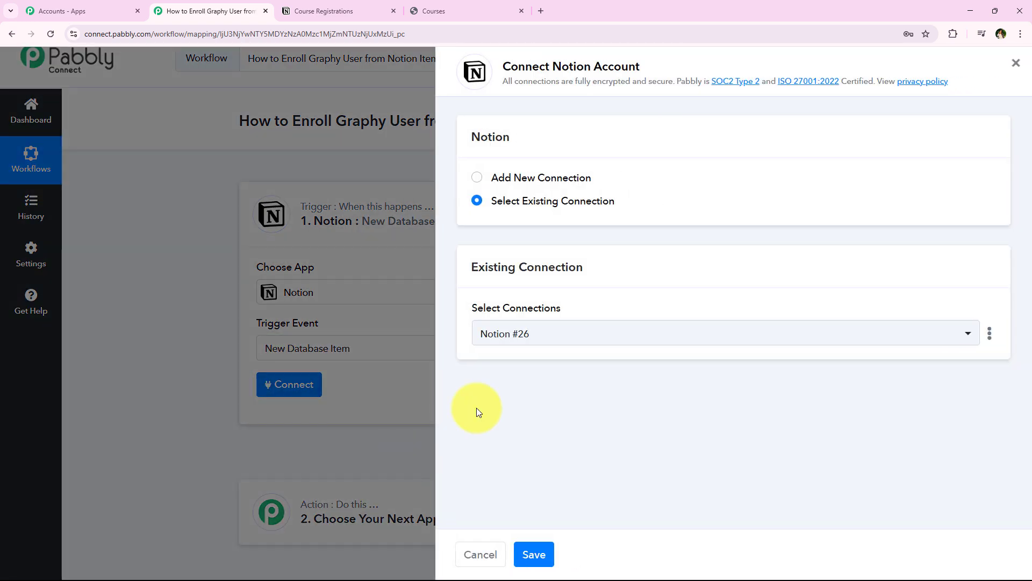
pyautogui.click(567, 179)
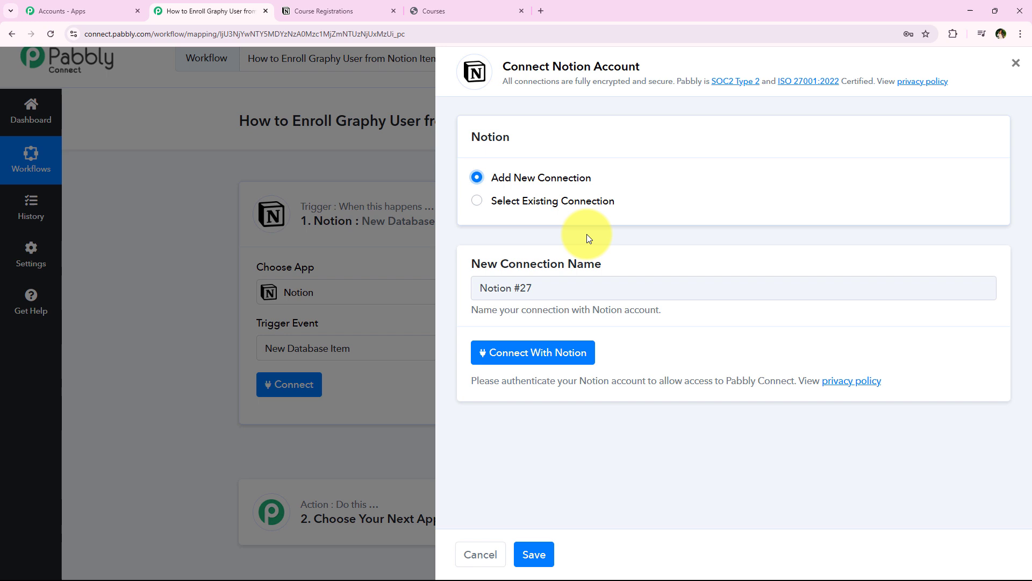
pyautogui.click(562, 204)
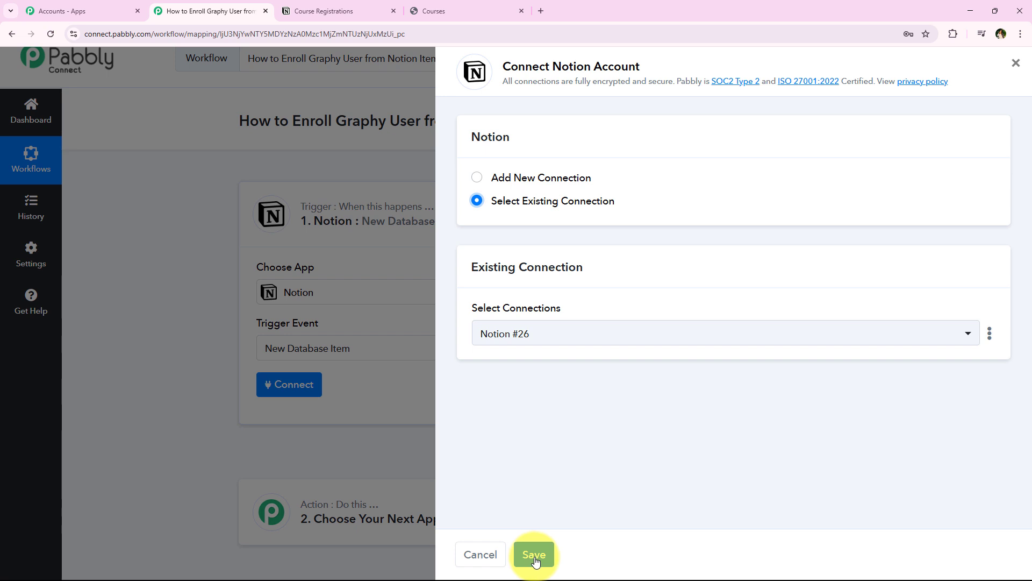
pyautogui.click(572, 177)
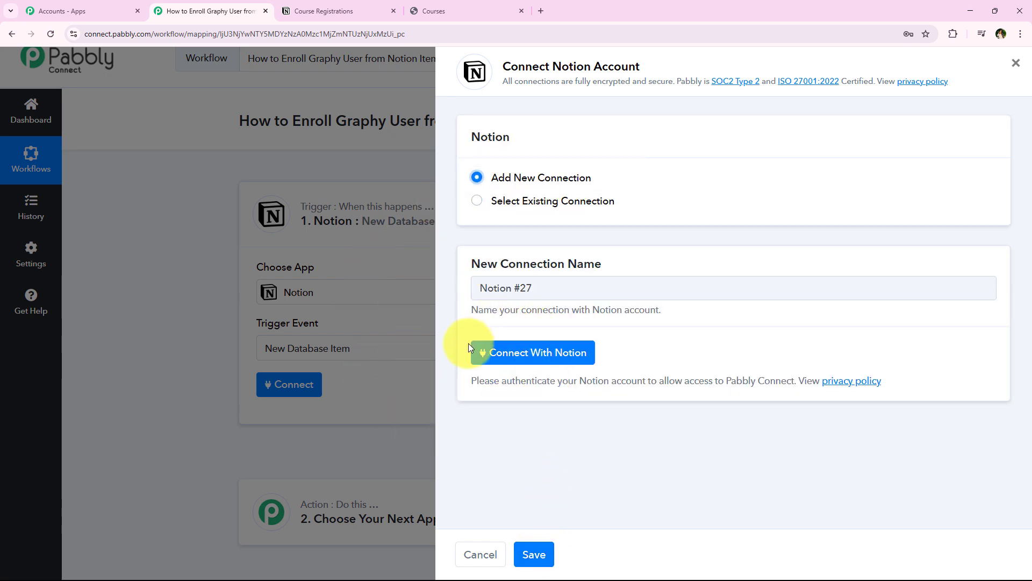
pyautogui.click(487, 355)
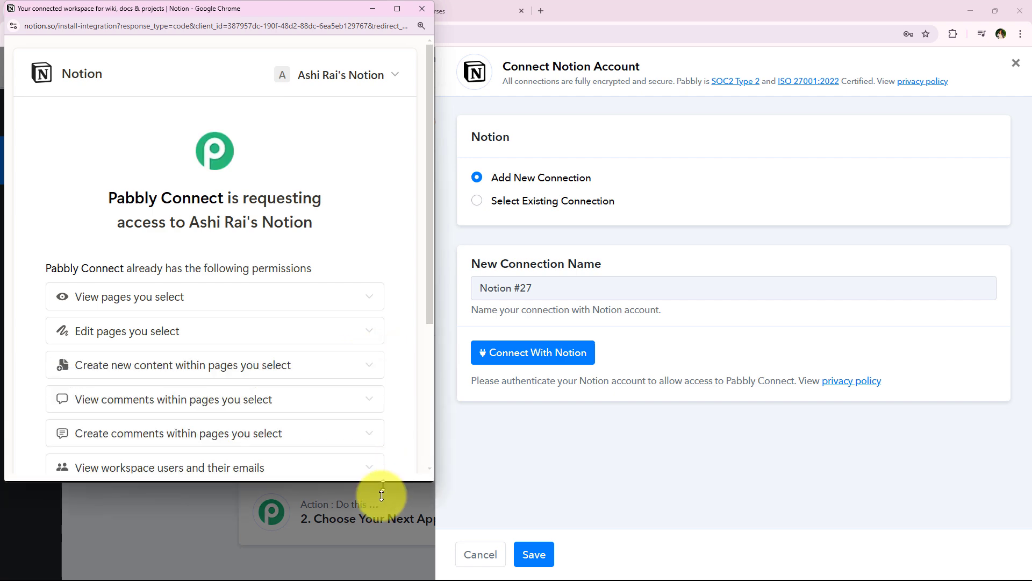
# - Try to authorize Pabbly Connect in Notion with access to only the Course Registrations page
pyautogui.scroll(-3, 268, 434)
pyautogui.scroll(3, 396, 339)
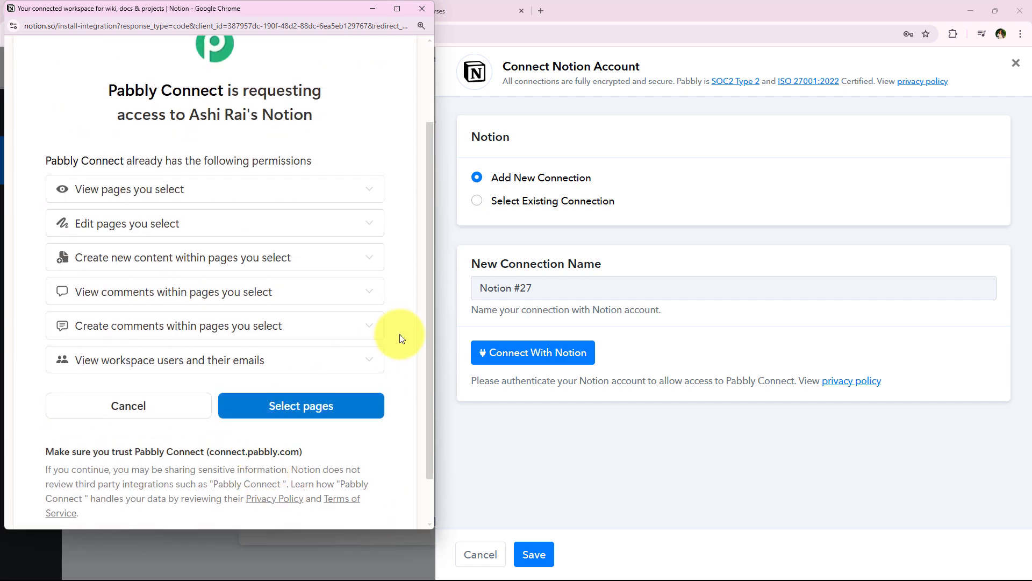
pyautogui.scroll(-2, 368, 302)
pyautogui.scroll(2, 336, 262)
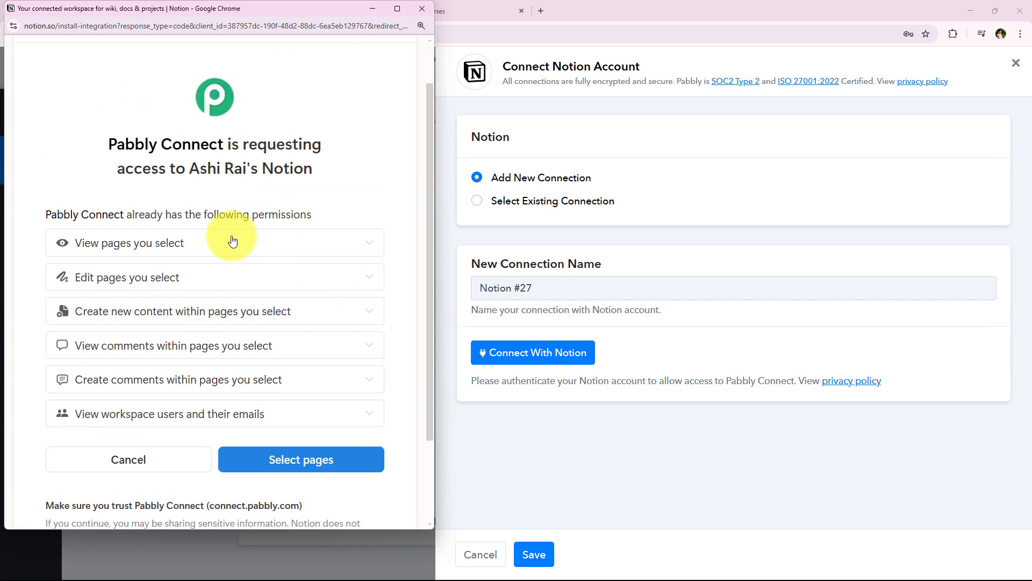
pyautogui.scroll(-1, 376, 277)
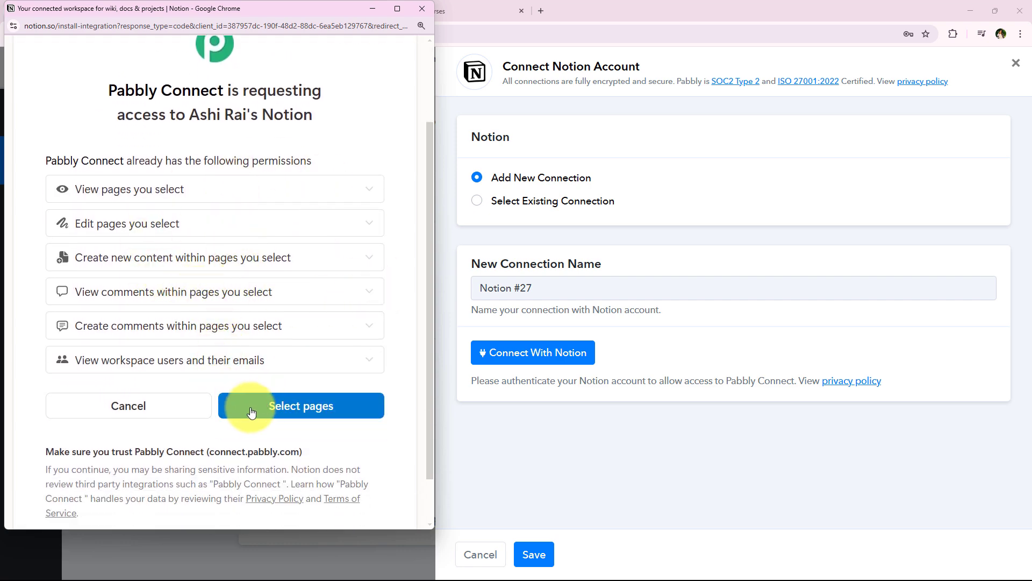
pyautogui.click(276, 405)
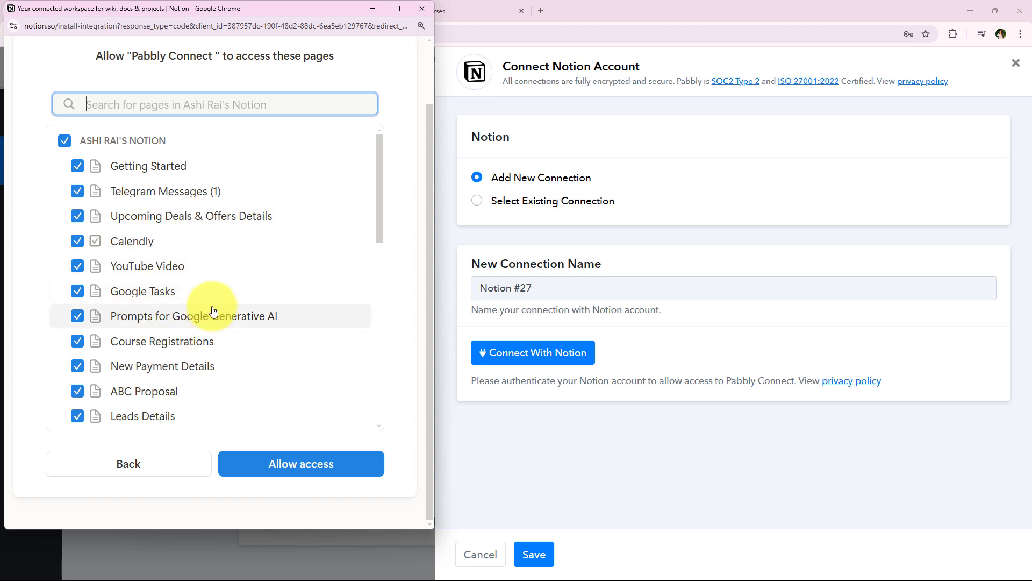
pyautogui.click(63, 140)
pyautogui.scroll(-3, 173, 260)
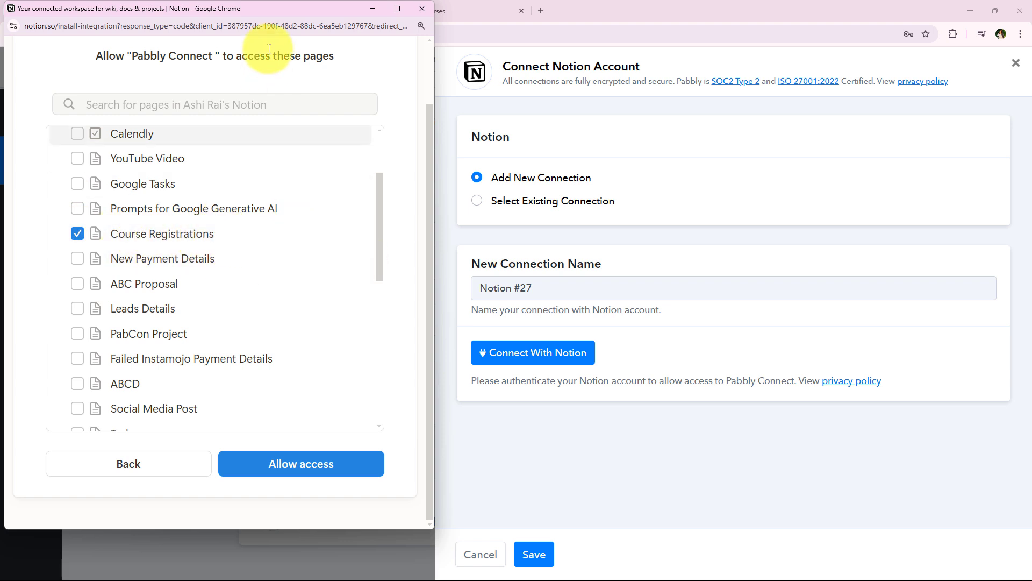
pyautogui.moveTo(266, 14); pyautogui.dragTo(246, 74)
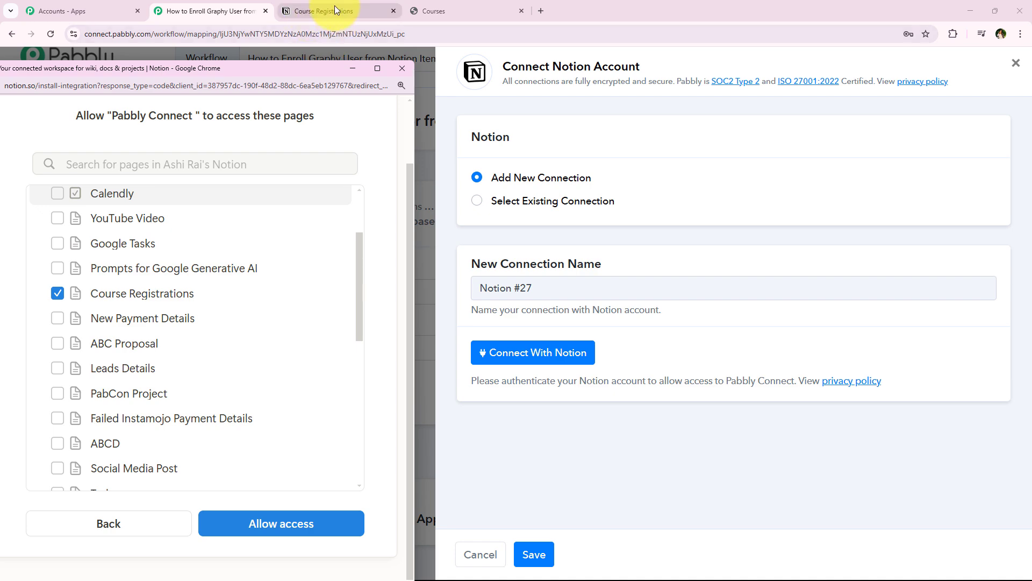
pyautogui.click(269, 42)
pyautogui.click(570, 352)
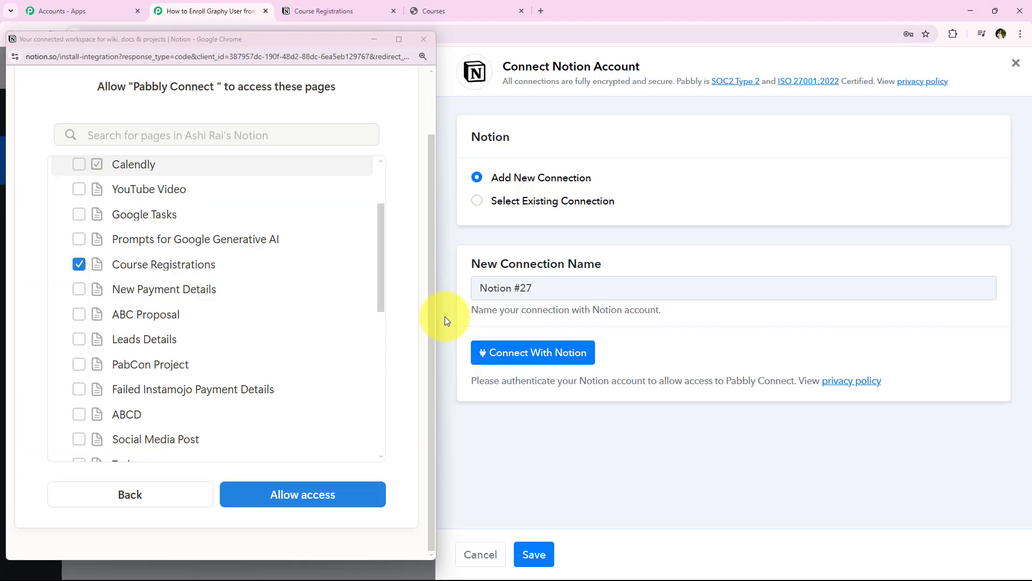
pyautogui.click(295, 494)
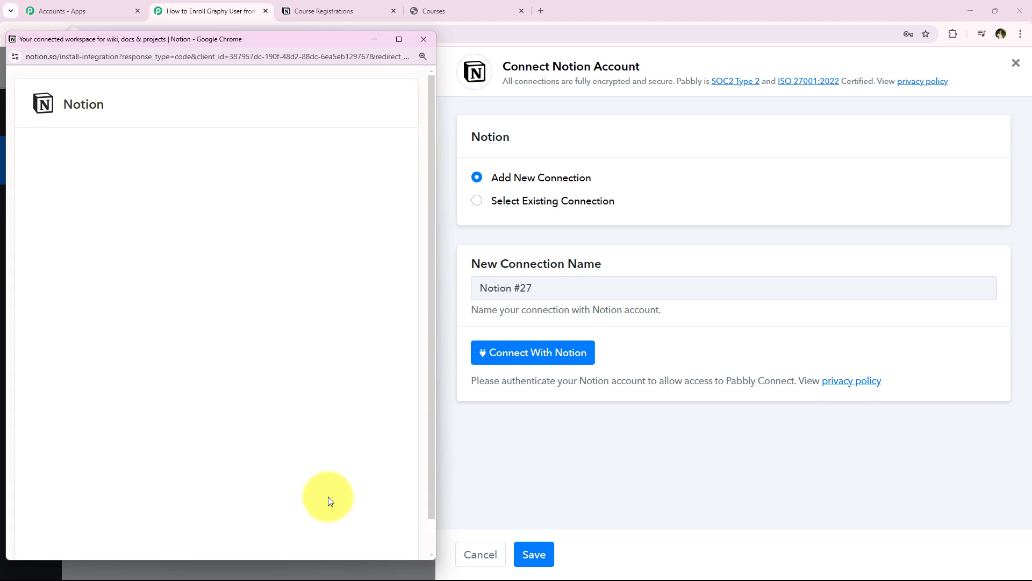
# - Deselect all workspace pages, select only Course Registrations and allow Pabbly Connect access to it
pyautogui.scroll(-3, 296, 441)
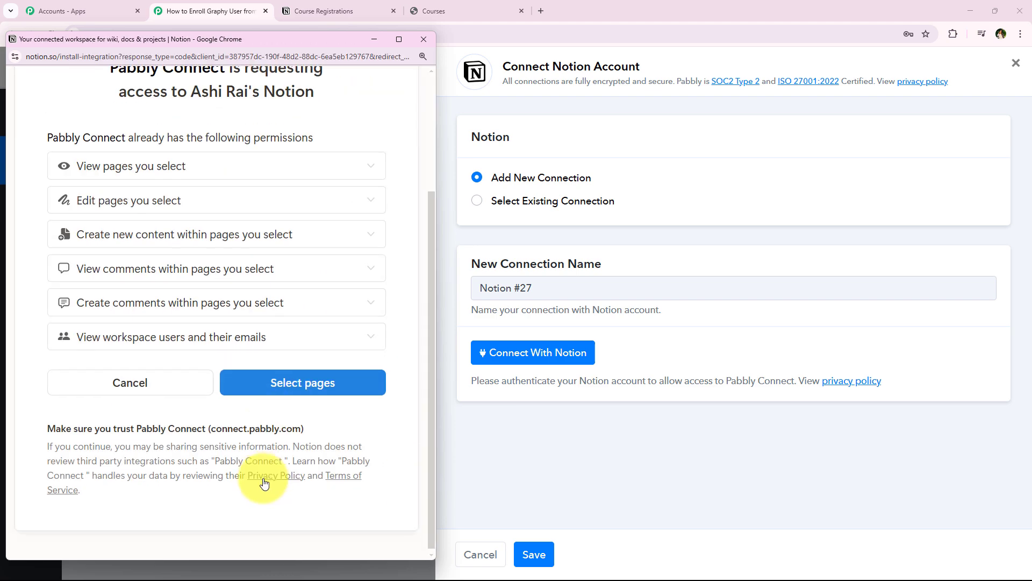
pyautogui.click(269, 381)
pyautogui.click(65, 171)
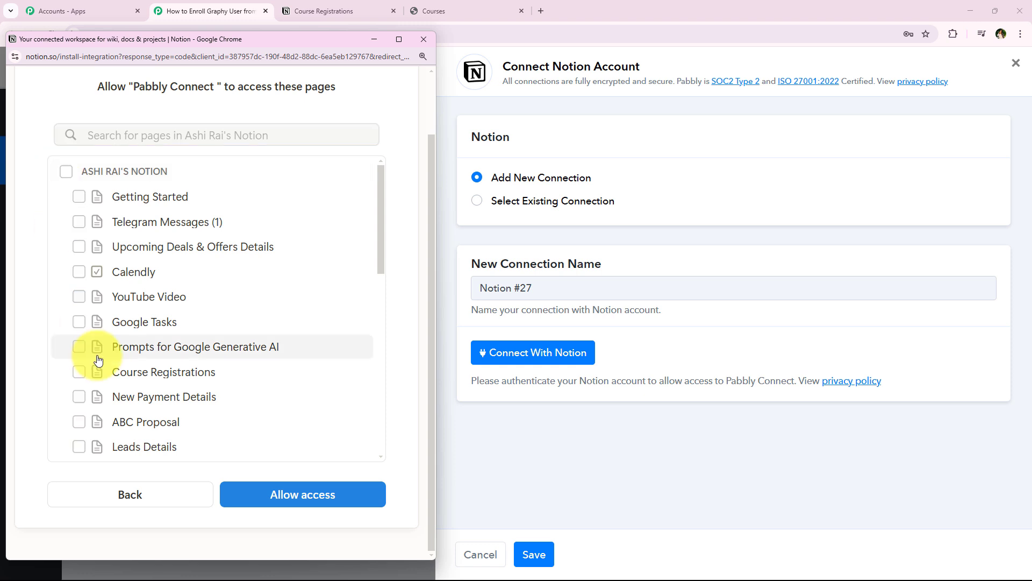
pyautogui.click(78, 373)
pyautogui.click(355, 495)
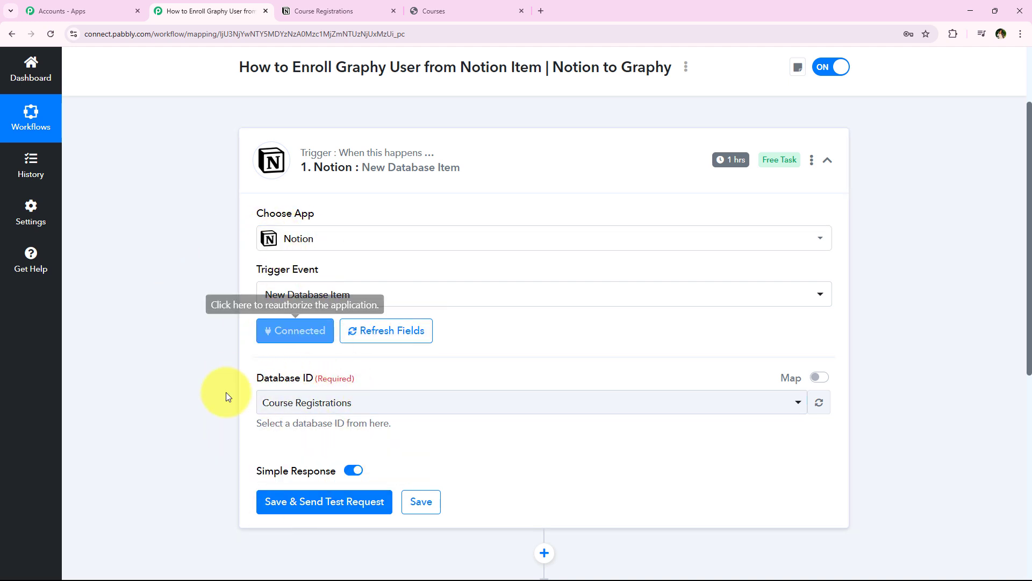
# - Choose Course Registrations as the Notion trigger's database ID
pyautogui.click(320, 409)
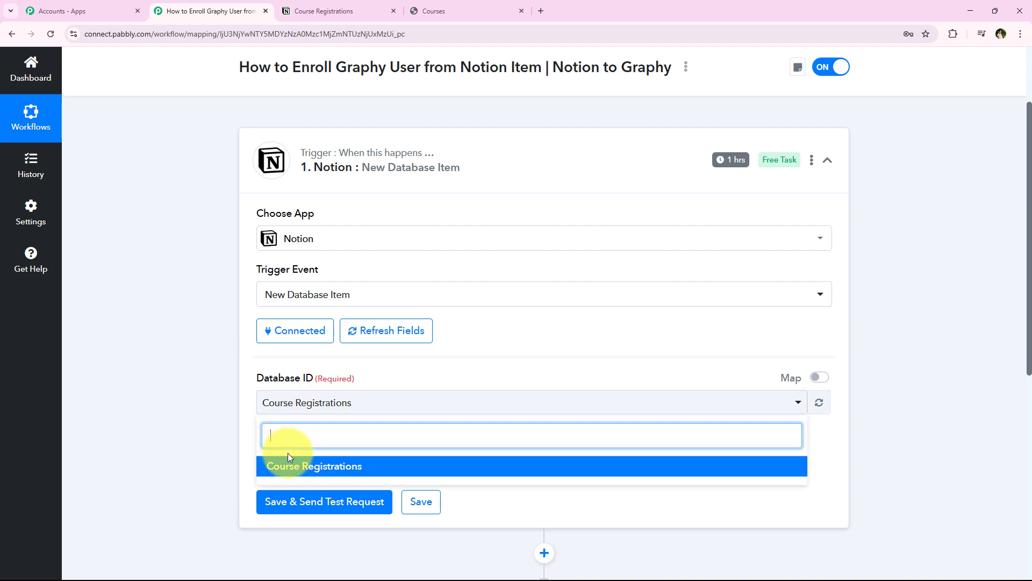
pyautogui.click(472, 472)
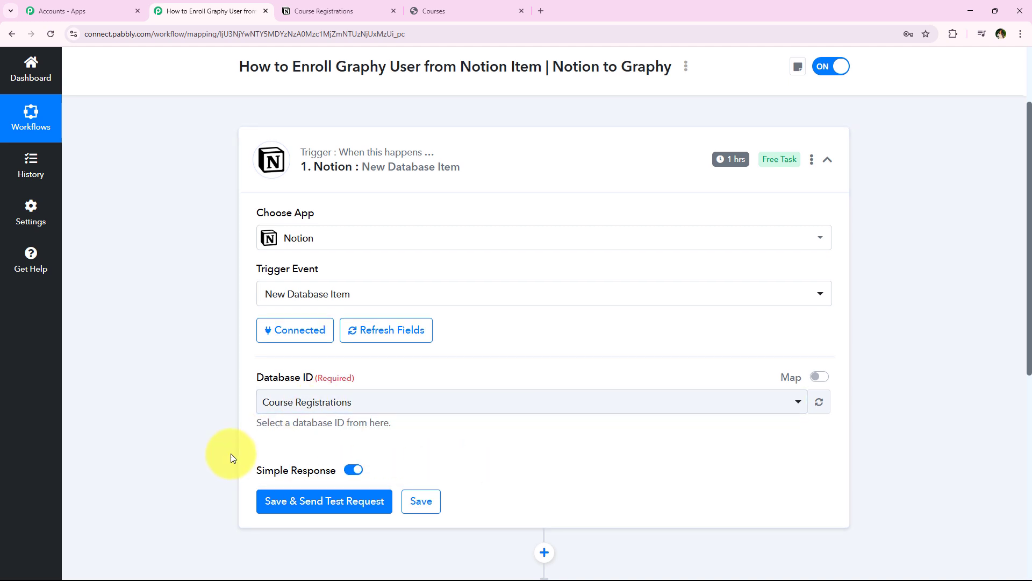
pyautogui.scroll(-2, 231, 455)
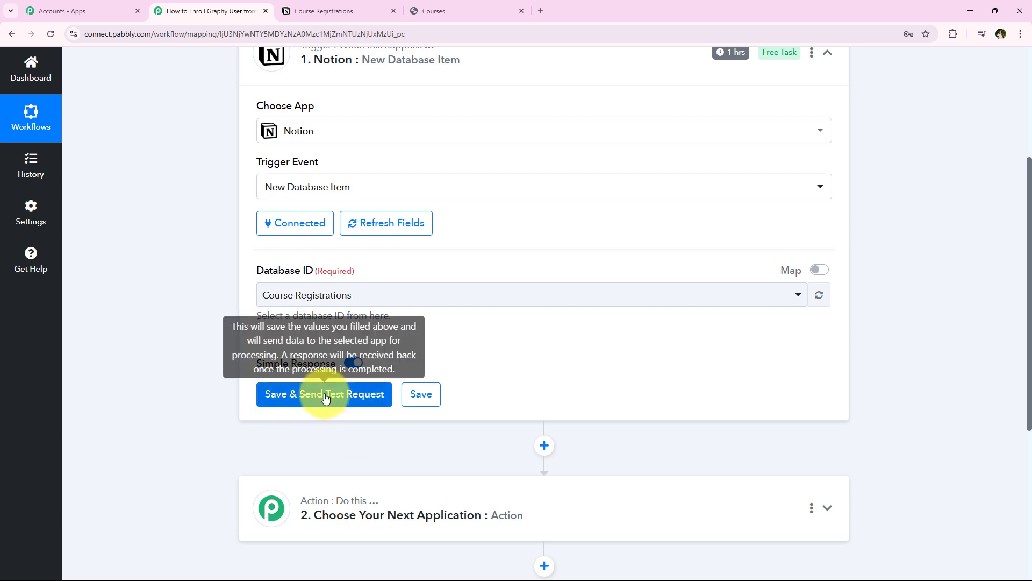
pyautogui.scroll(2, 218, 326)
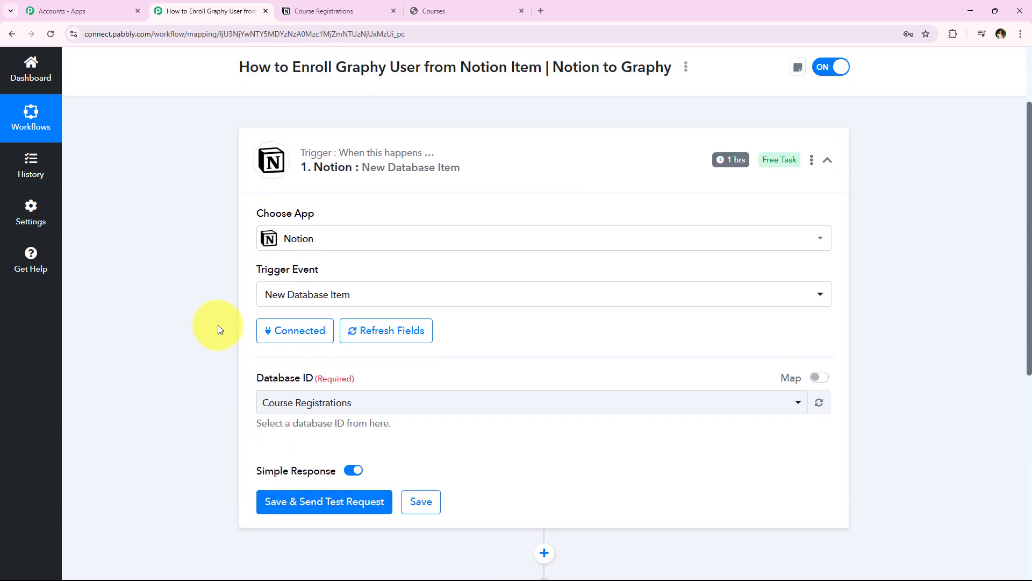
# - Check how often the Notion trigger looks for new data and review its configuration
pyautogui.scroll(1, 218, 329)
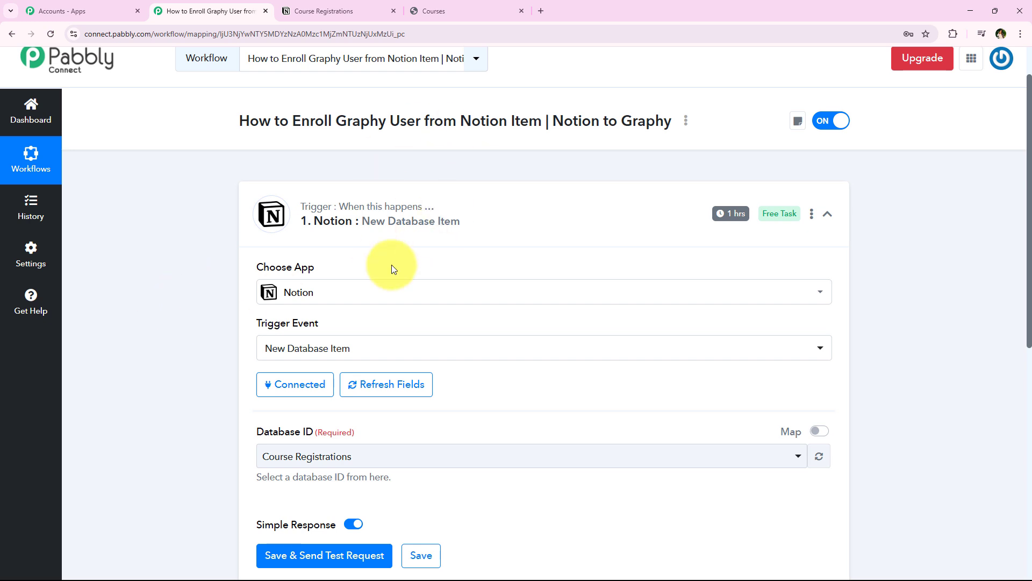
pyautogui.moveTo(718, 220)
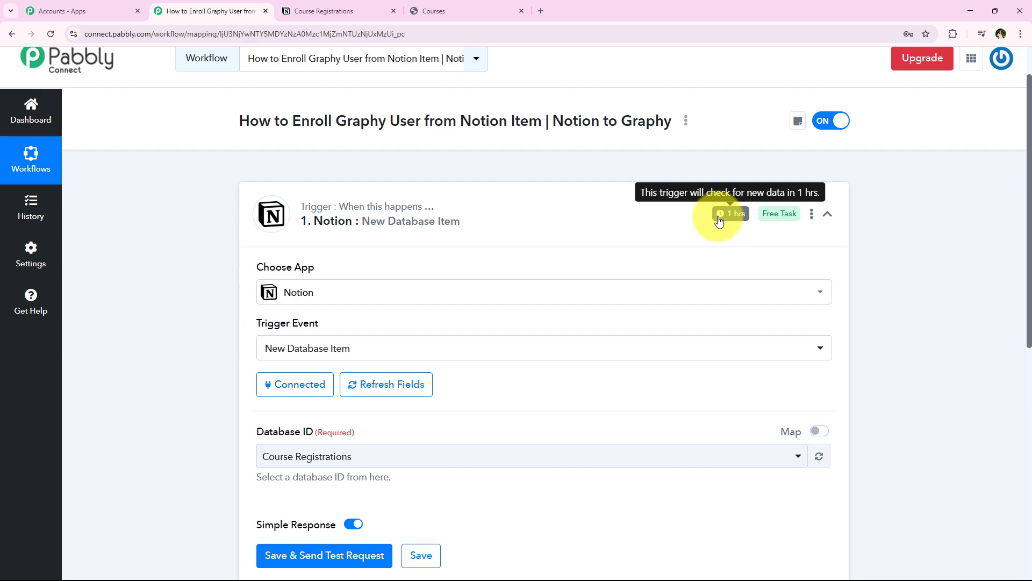
pyautogui.scroll(-5, 184, 223)
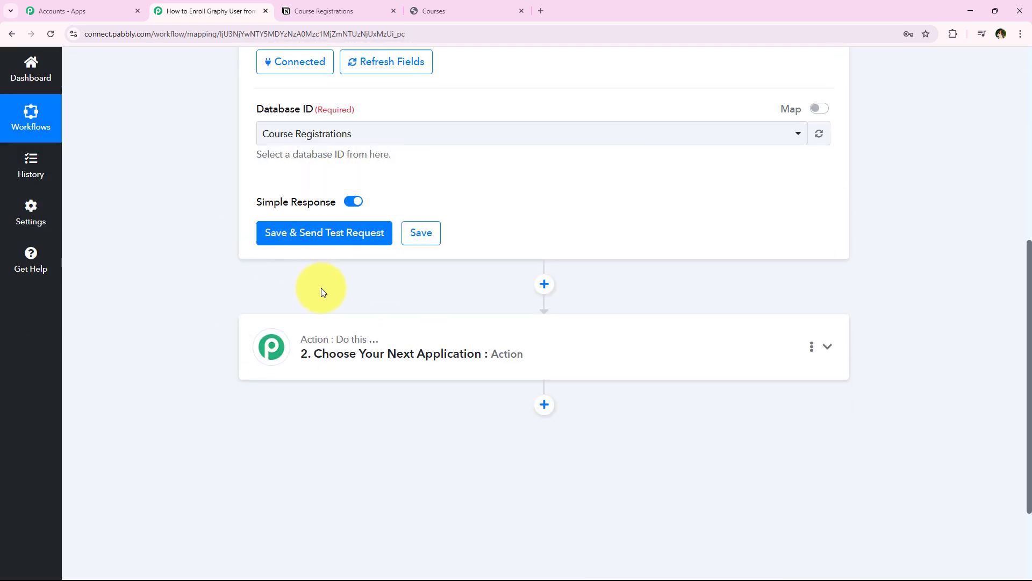
pyautogui.scroll(1, 265, 316)
pyautogui.scroll(4, 188, 277)
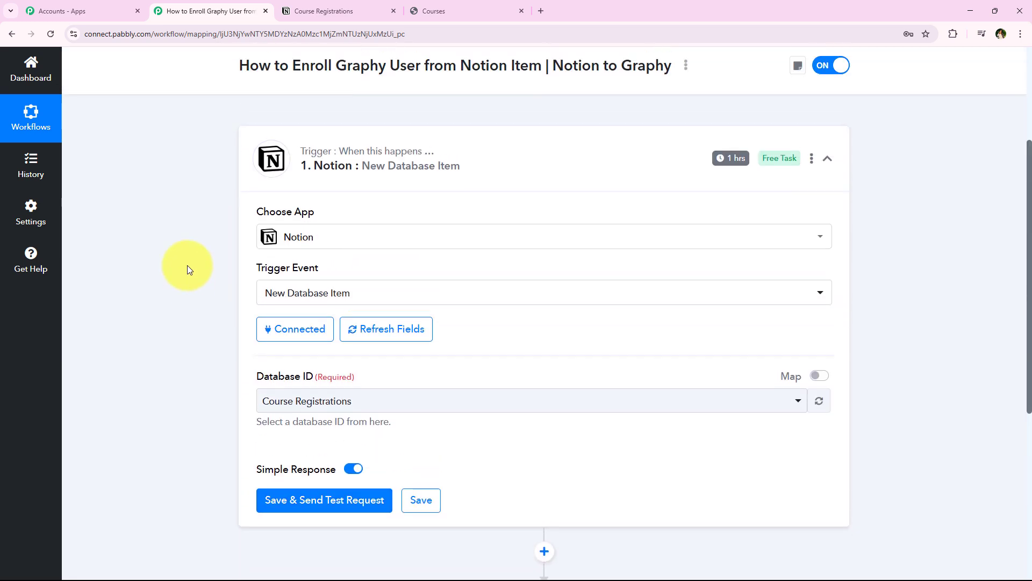
pyautogui.click(317, 4)
pyautogui.click(251, 7)
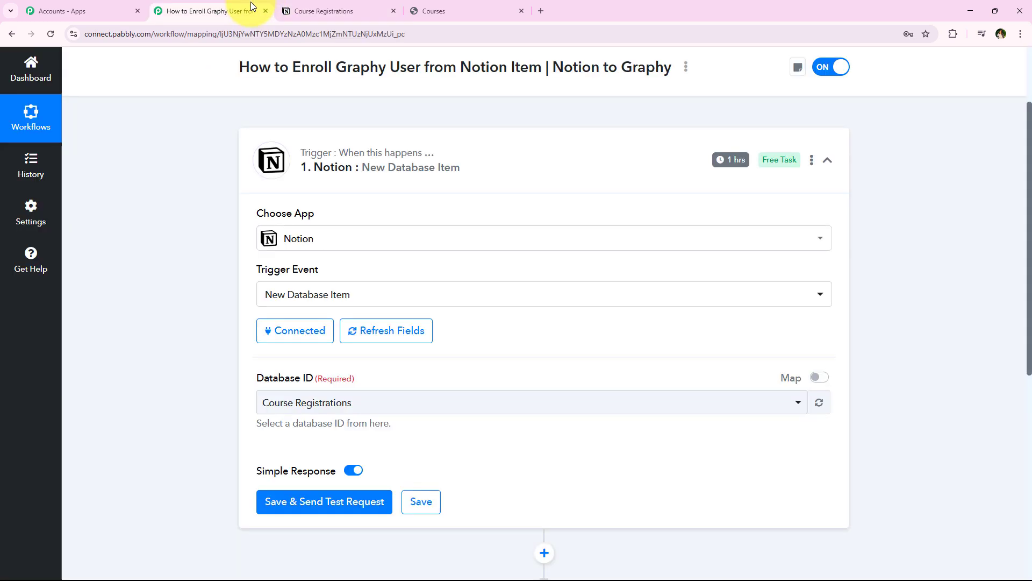
pyautogui.scroll(-3, 149, 365)
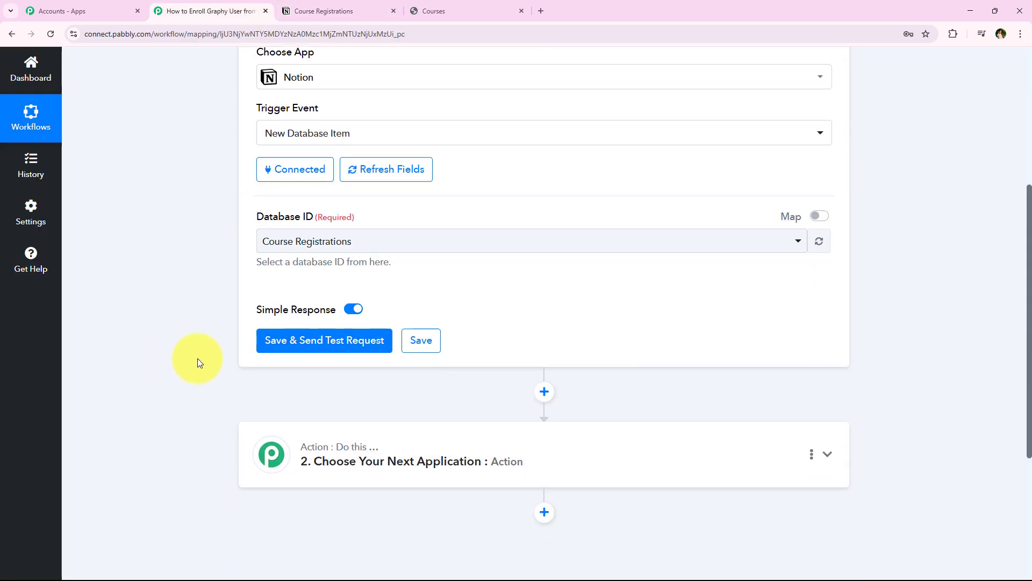
# - Check the sample record in Notion's Course Registrations table, and save the Pabbly Connect trigger with a test request
pyautogui.click(309, 9)
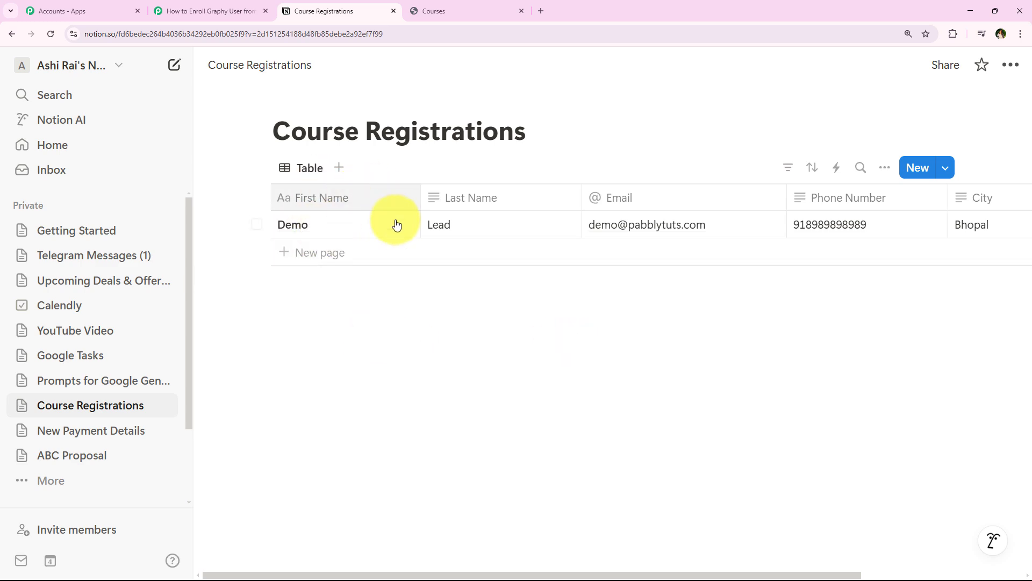
pyautogui.click(203, 7)
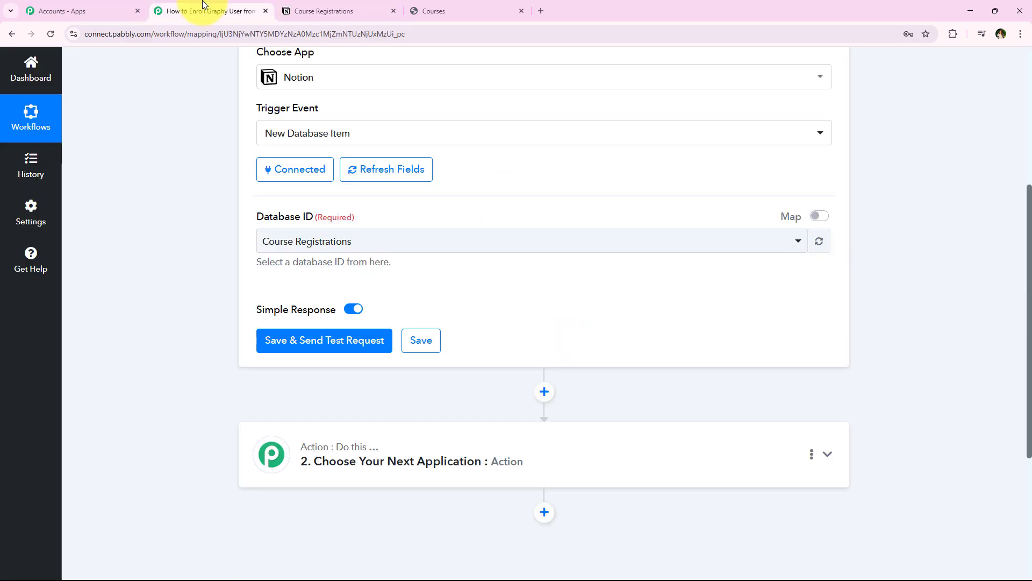
pyautogui.click(298, 11)
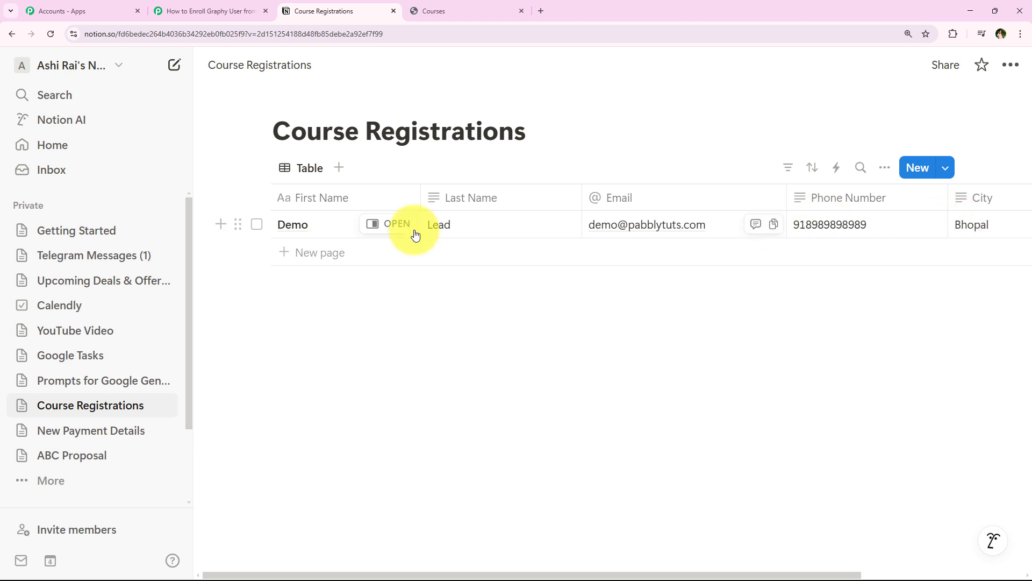
pyautogui.click(188, 8)
pyautogui.click(331, 340)
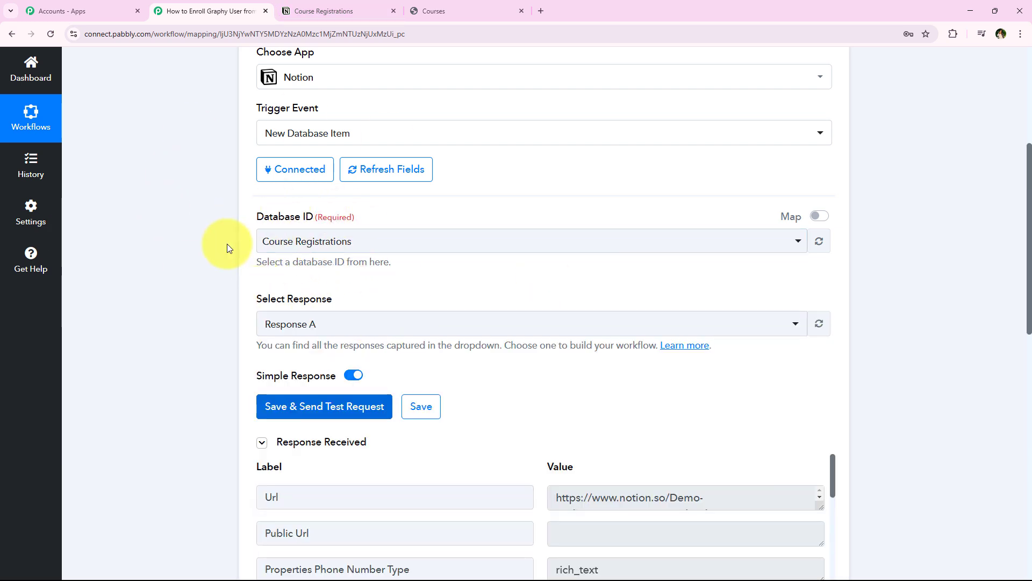
# - Examine the phone number, last name, first name, email and city fields in the trigger response, and collapse the Notion trigger step
pyautogui.scroll(-5, 227, 244)
pyautogui.scroll(-2, 550, 351)
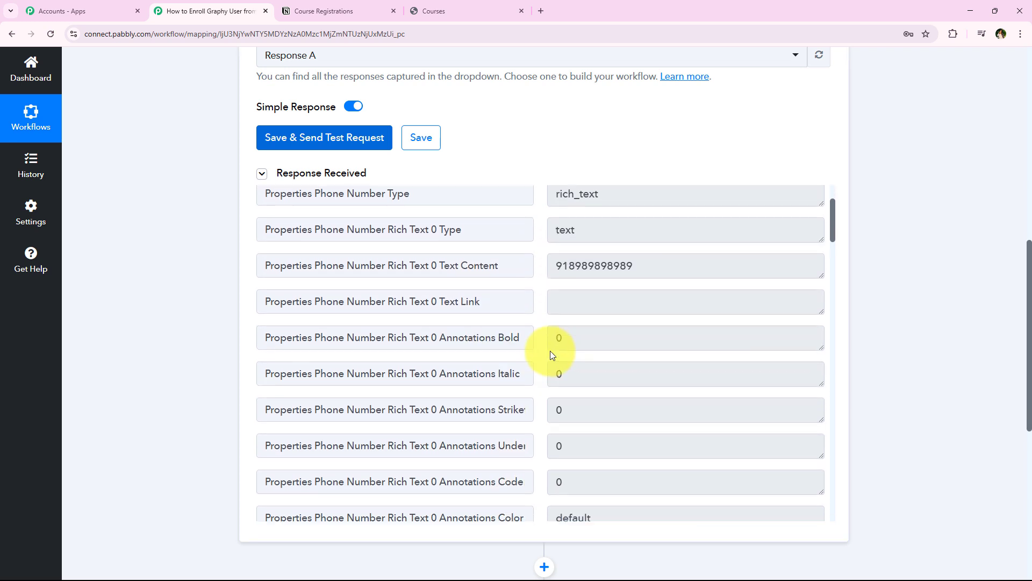
pyautogui.scroll(-8, 550, 350)
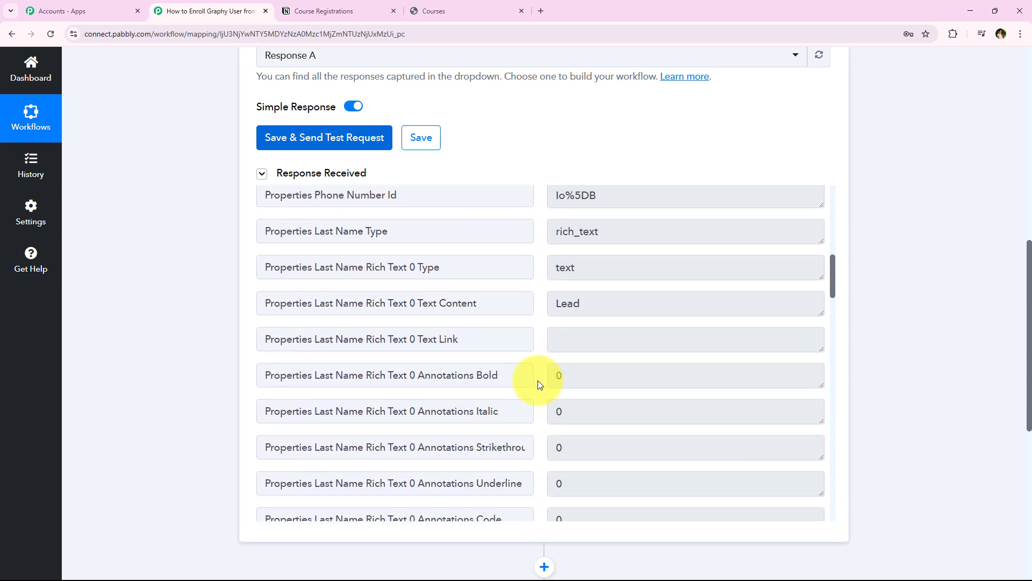
pyautogui.doubleClick(647, 301)
pyautogui.scroll(3, 453, 362)
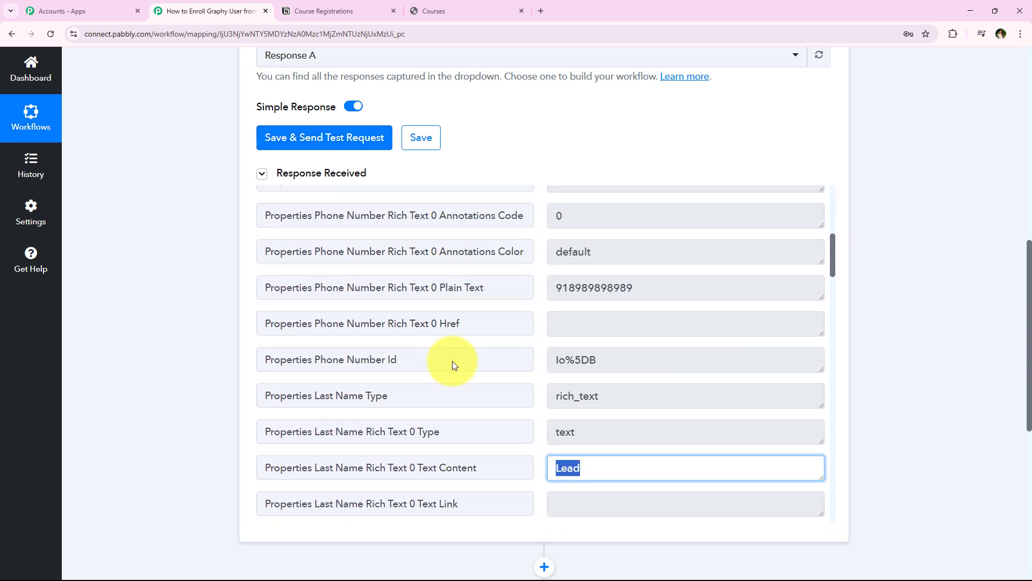
pyautogui.doubleClick(696, 342)
pyautogui.scroll(-10, 479, 301)
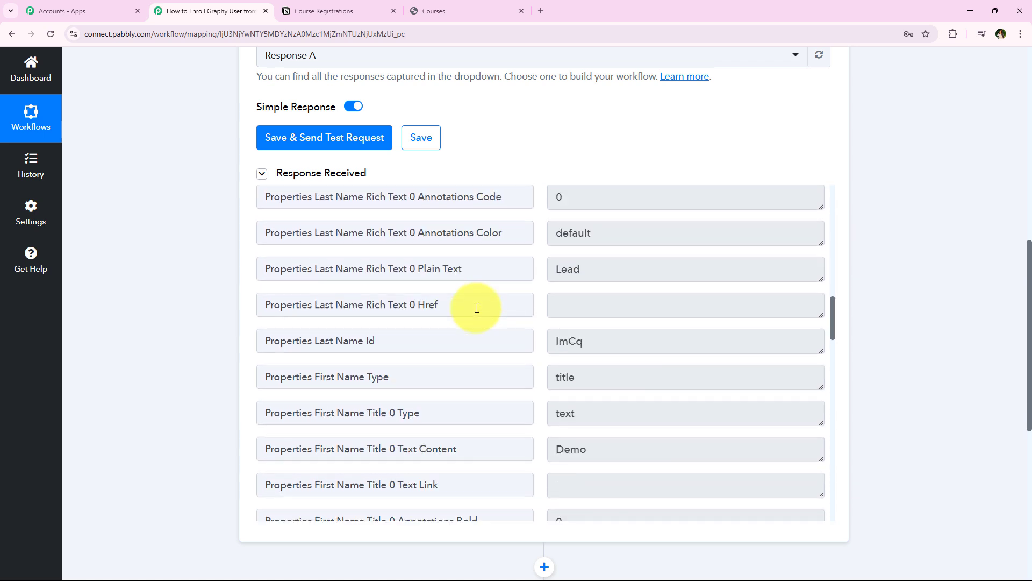
pyautogui.scroll(-3, 477, 308)
pyautogui.doubleClick(761, 338)
pyautogui.scroll(-3, 516, 316)
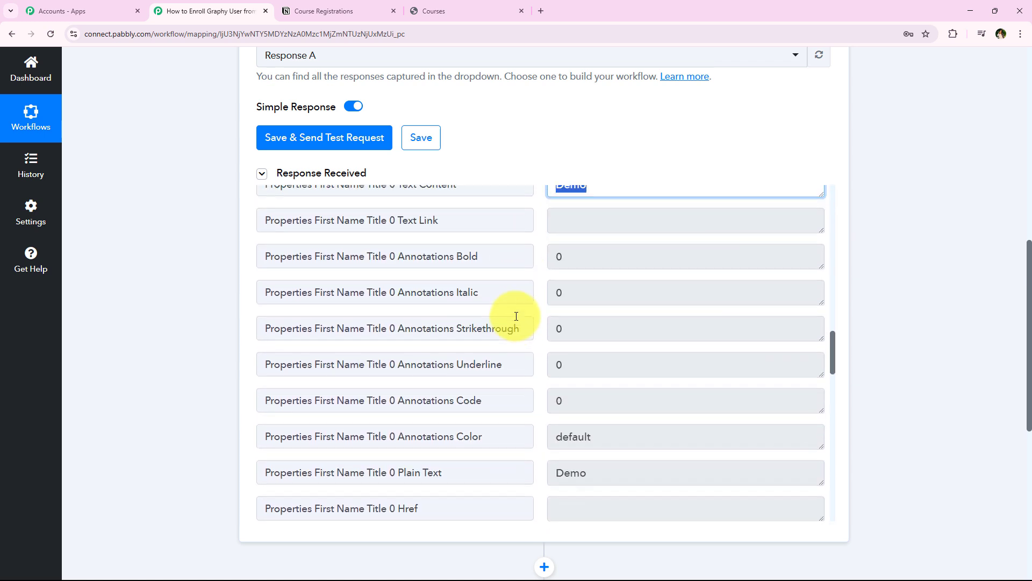
pyautogui.scroll(-6, 516, 316)
pyautogui.doubleClick(740, 322)
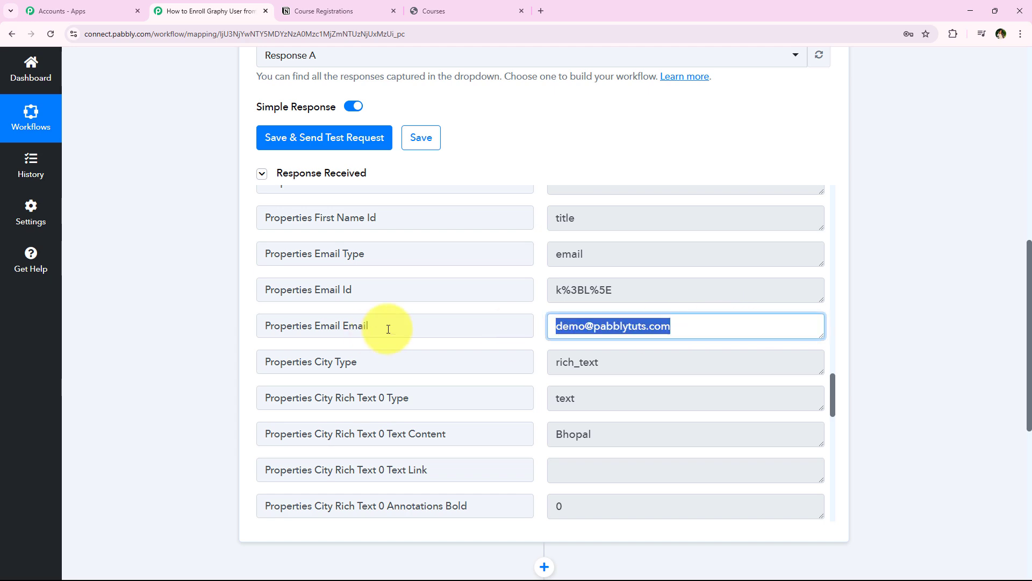
pyautogui.scroll(-3, 388, 329)
pyautogui.doubleClick(667, 325)
pyautogui.scroll(-4, 376, 371)
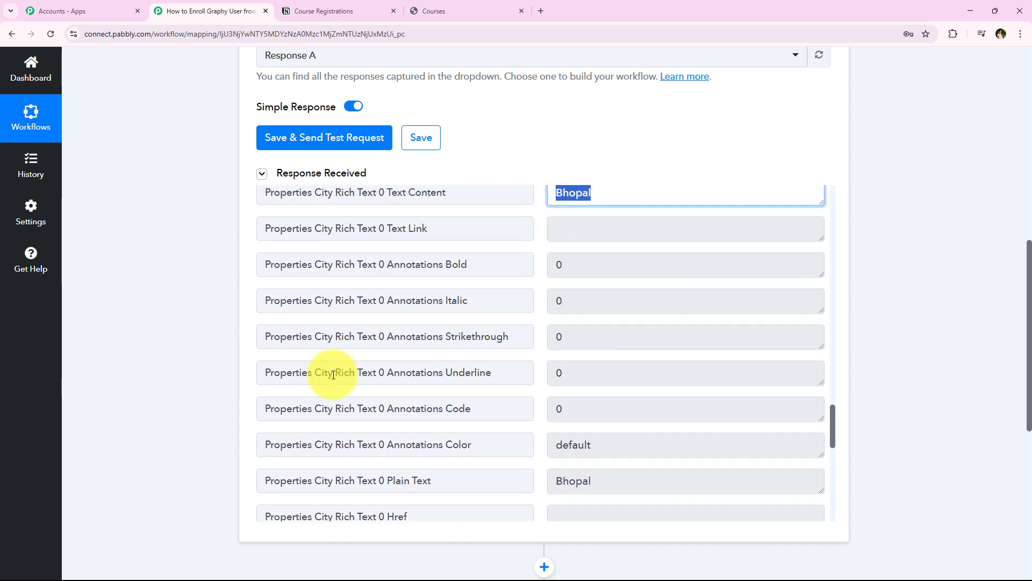
pyautogui.scroll(-3, 333, 375)
pyautogui.scroll(10, 196, 322)
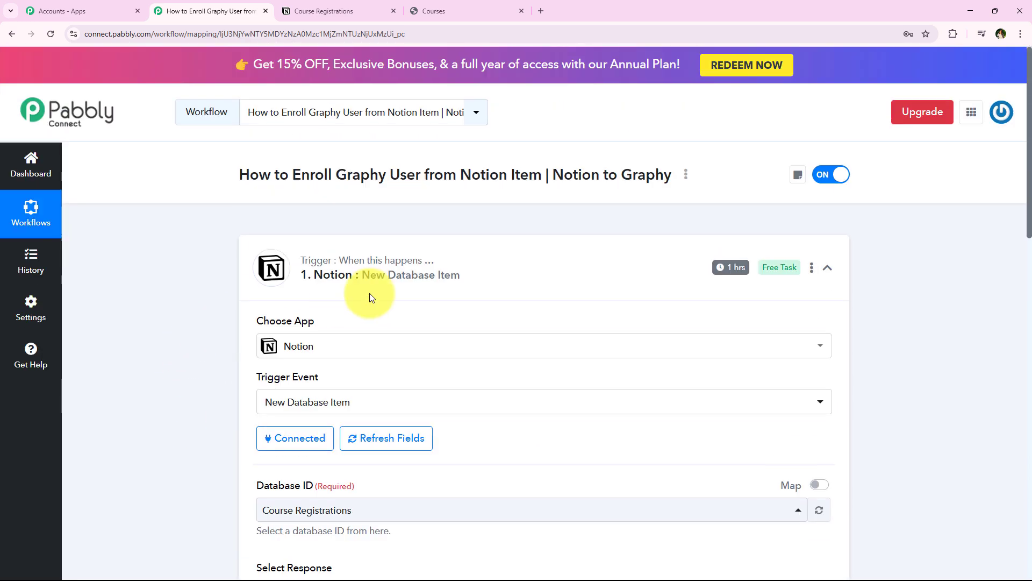
pyautogui.click(370, 296)
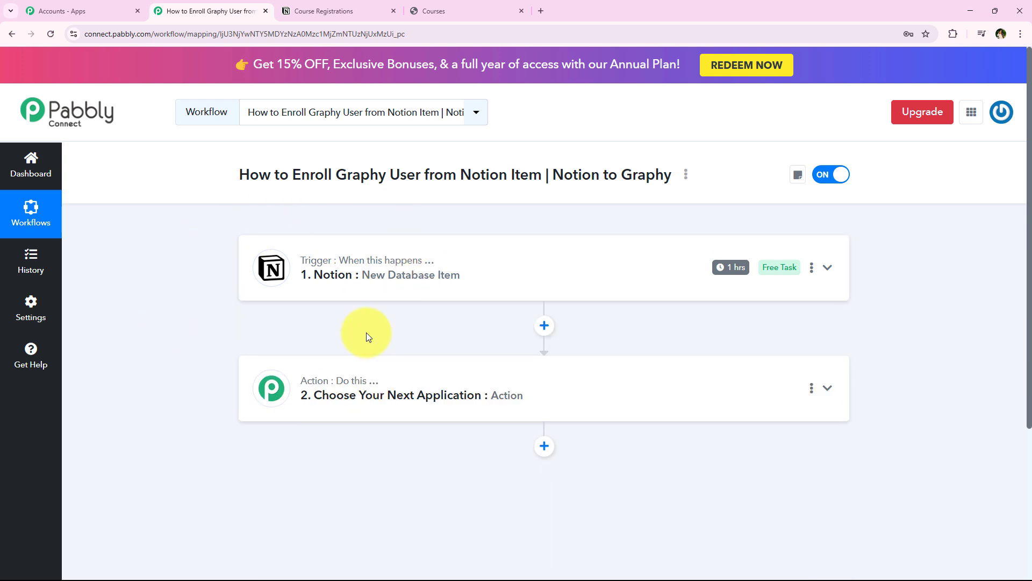
# - Check the sample record in Notion's Course Registrations table and the workflow title in Pabbly Connect
pyautogui.click(323, 11)
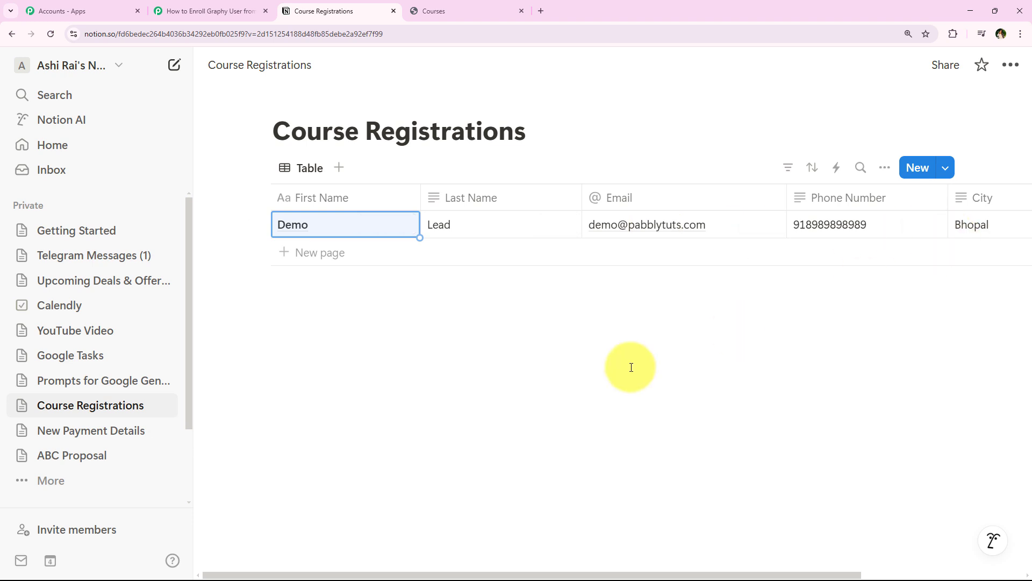
pyautogui.click(210, 10)
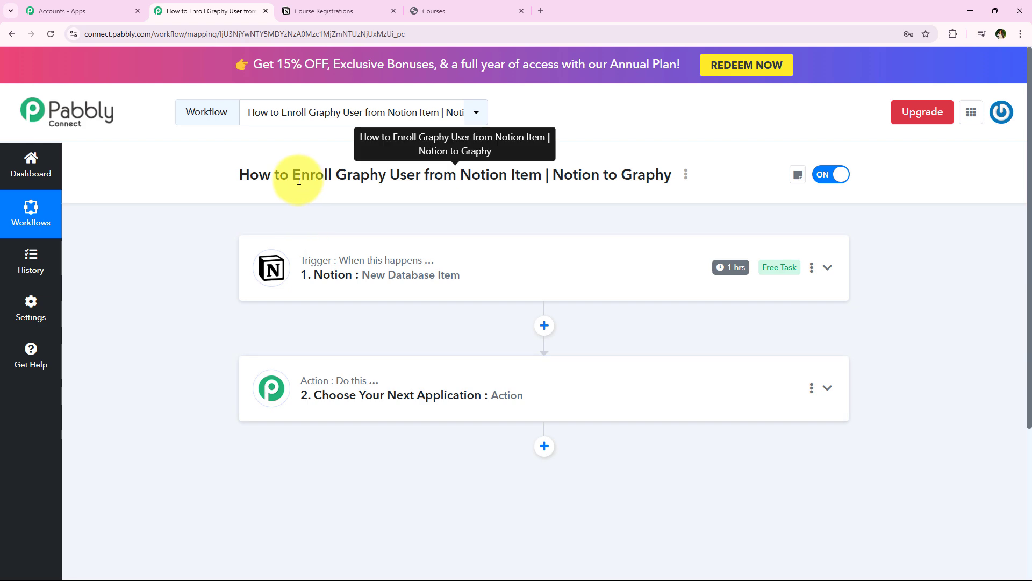
pyautogui.moveTo(293, 176); pyautogui.dragTo(540, 177)
pyautogui.click(354, 346)
# - Expand the workflow's action step, search for Graphy and choose it as the action app
pyautogui.click(323, 417)
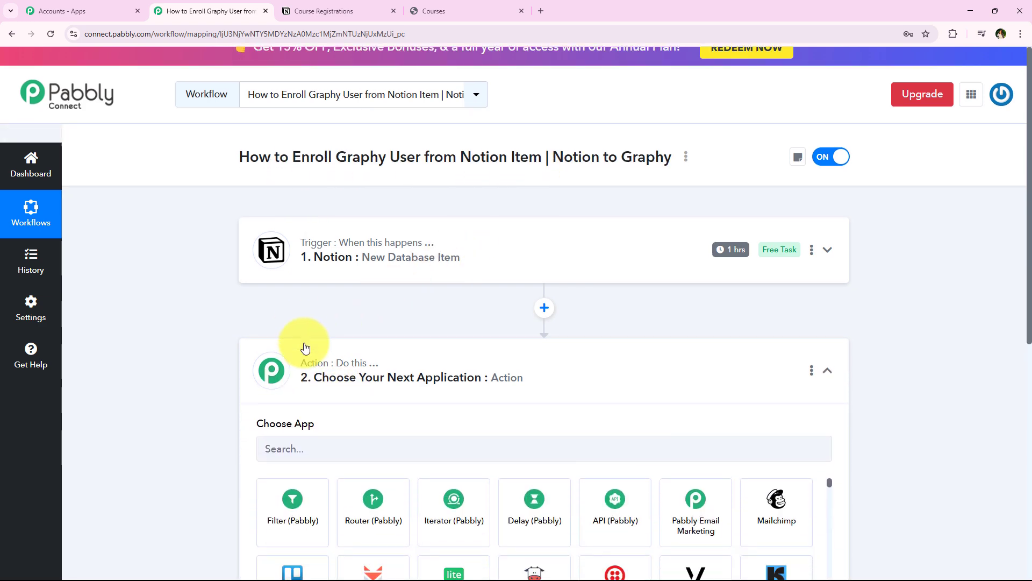
pyautogui.write('Gr')
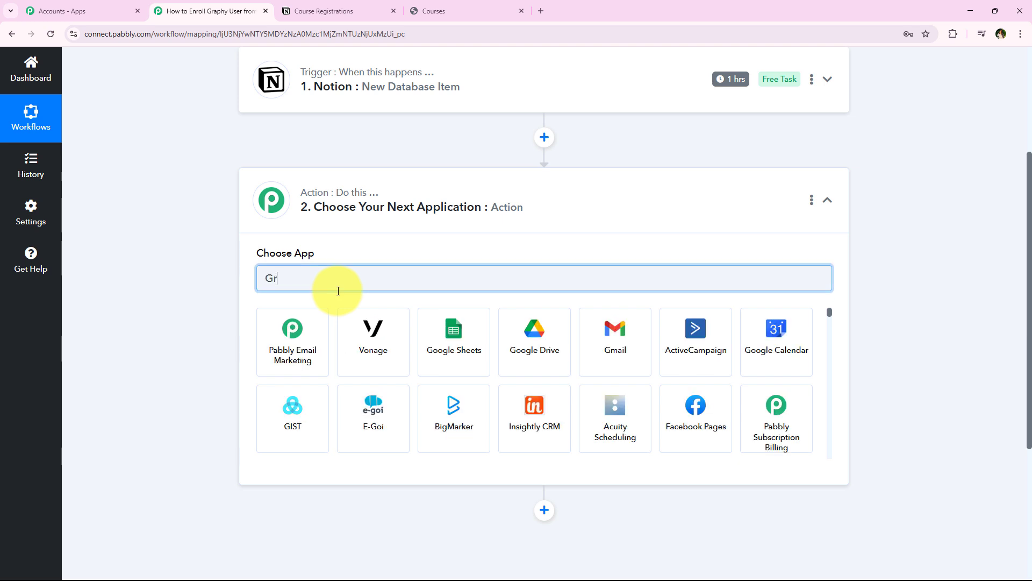
pyautogui.write('aphy')
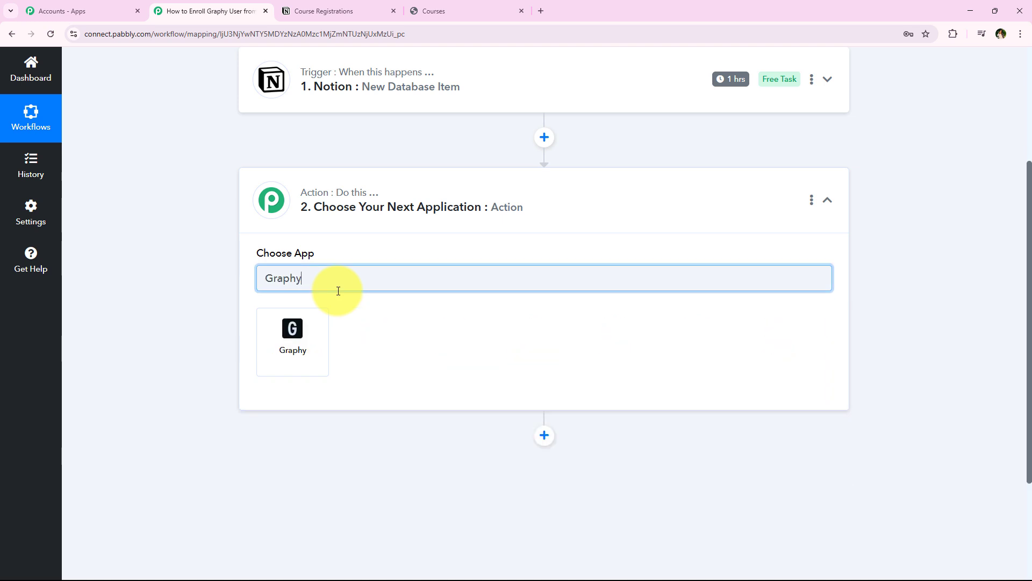
pyautogui.click(280, 367)
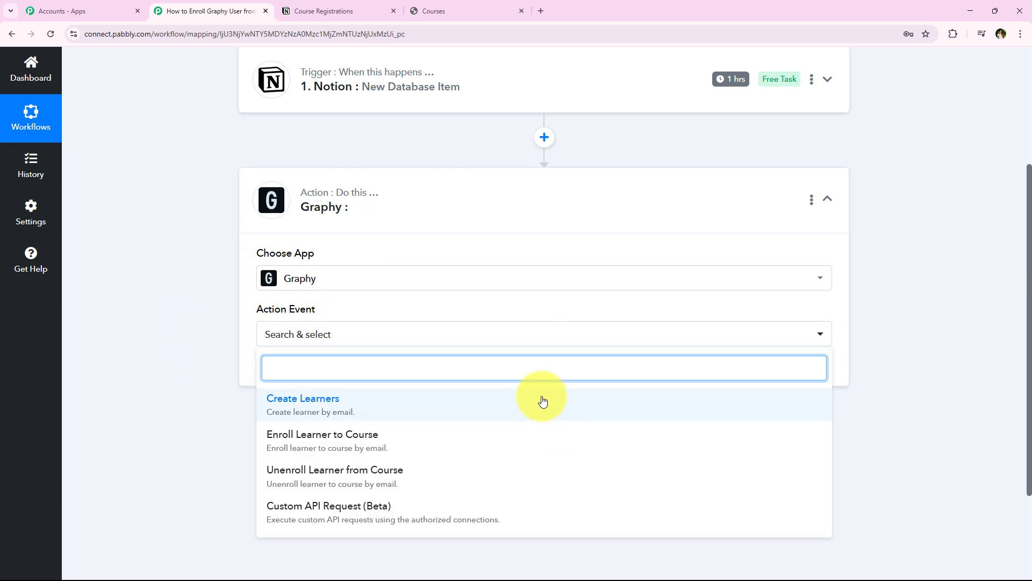
# - Check the workflow title and set the Graphy action event to Create Learners
pyautogui.scroll(4, 172, 295)
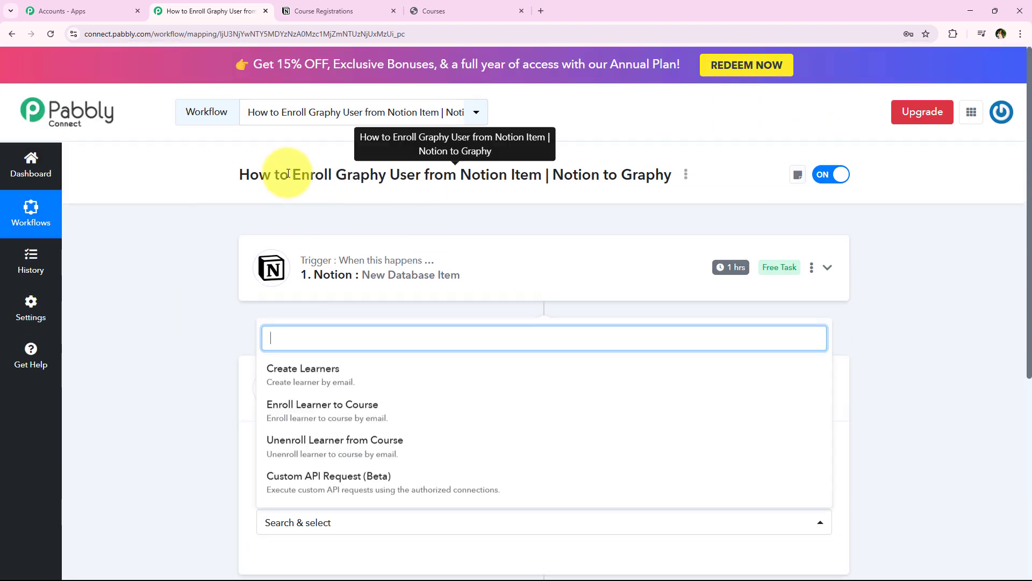
pyautogui.moveTo(295, 178); pyautogui.dragTo(408, 170)
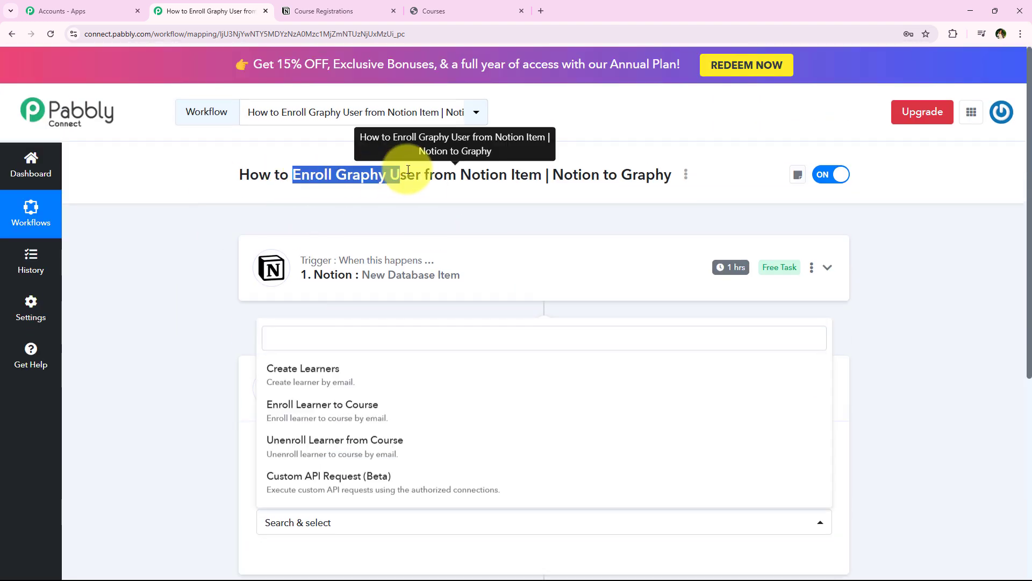
pyautogui.click(145, 310)
pyautogui.scroll(-2, 152, 315)
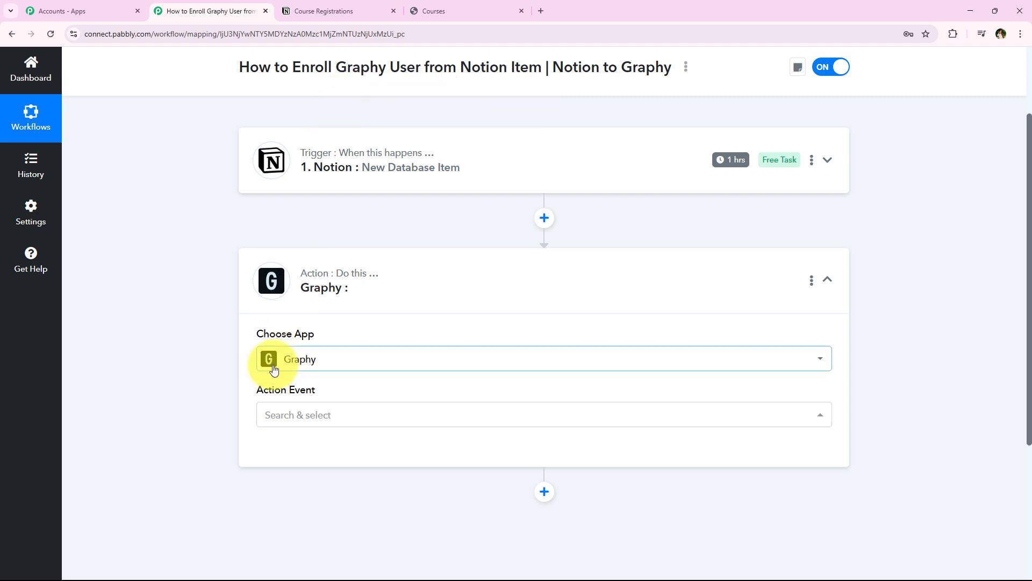
pyautogui.scroll(-2, 270, 362)
pyautogui.click(329, 310)
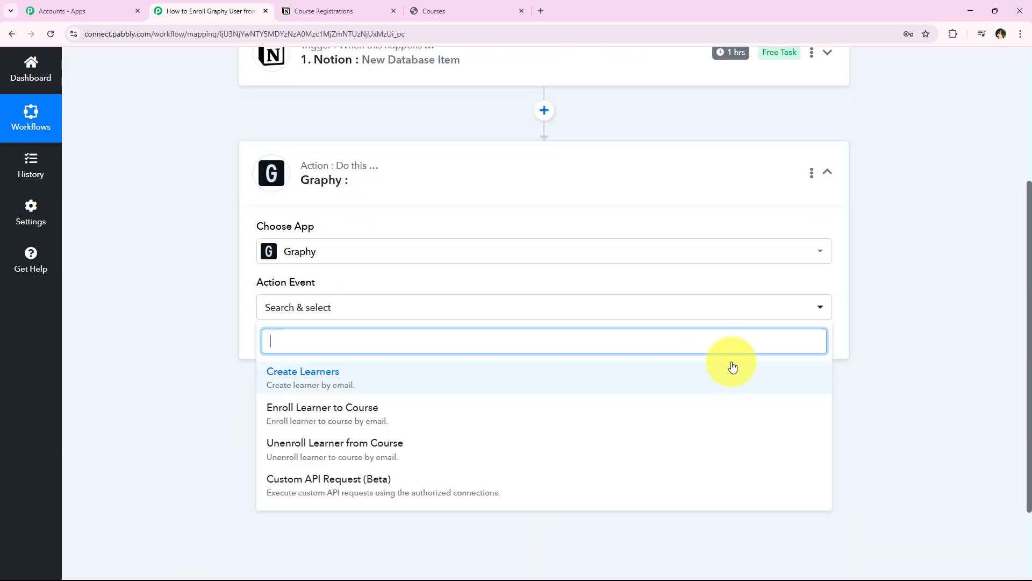
pyautogui.click(376, 388)
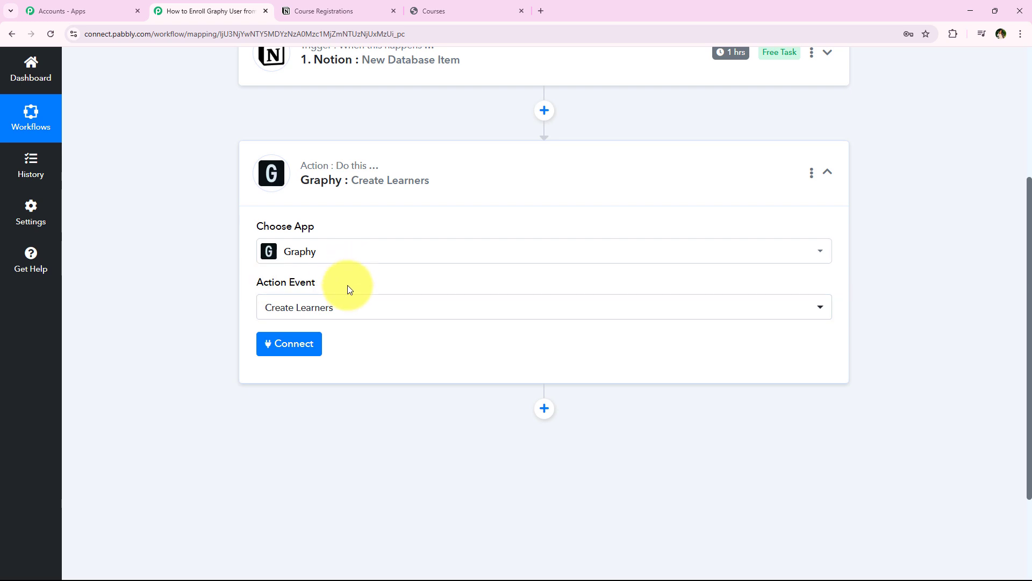
# - Open the Graphy account connection settings, compare the connection options and choose to add a new connection
pyautogui.click(289, 345)
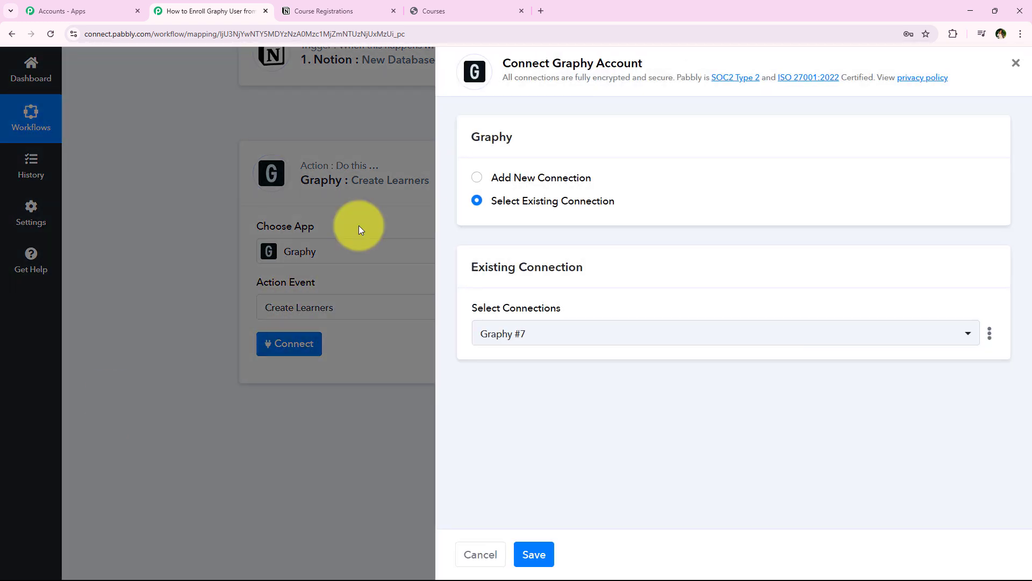
pyautogui.click(496, 179)
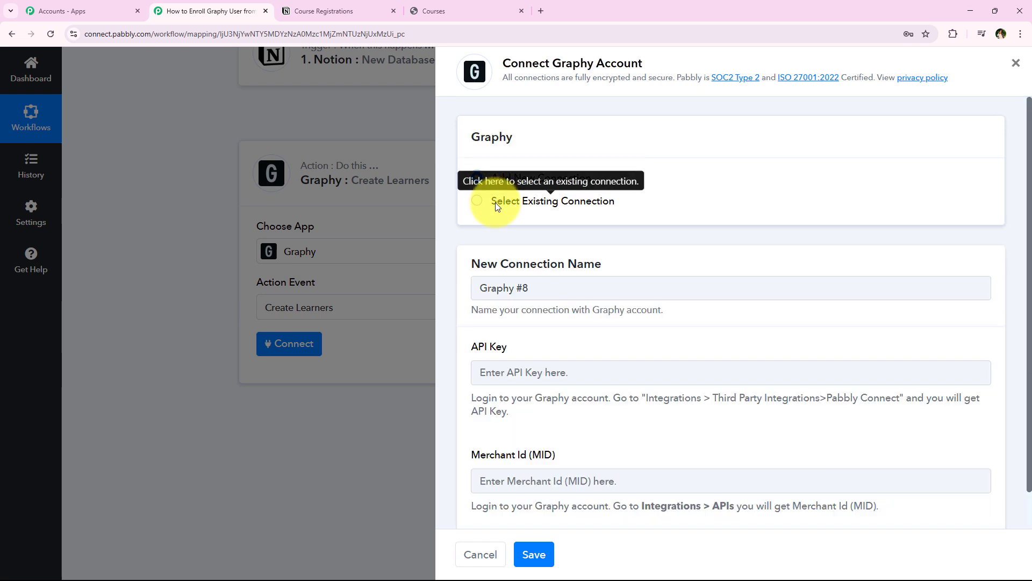
pyautogui.click(496, 202)
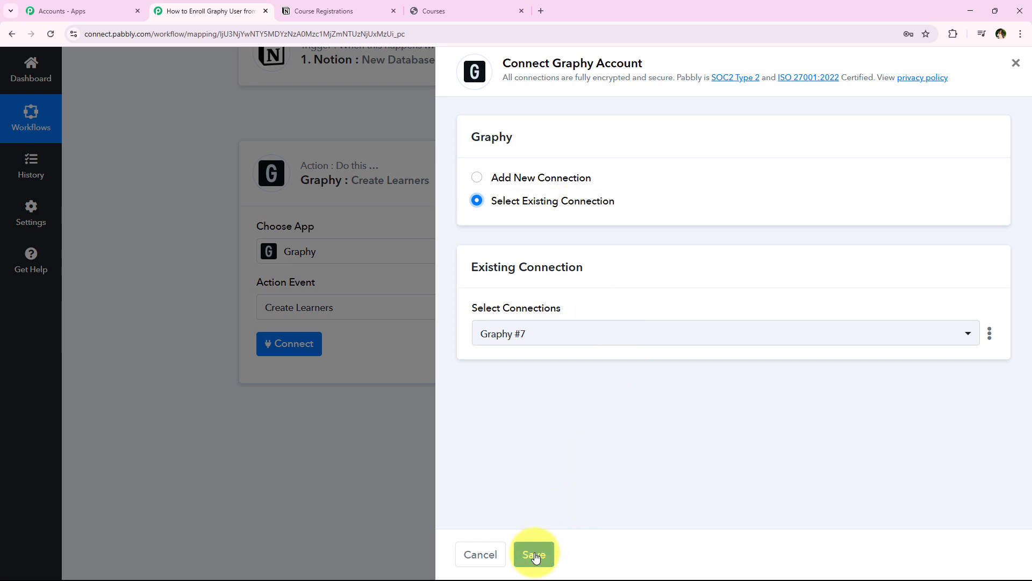
pyautogui.click(563, 178)
pyautogui.scroll(-1, 505, 286)
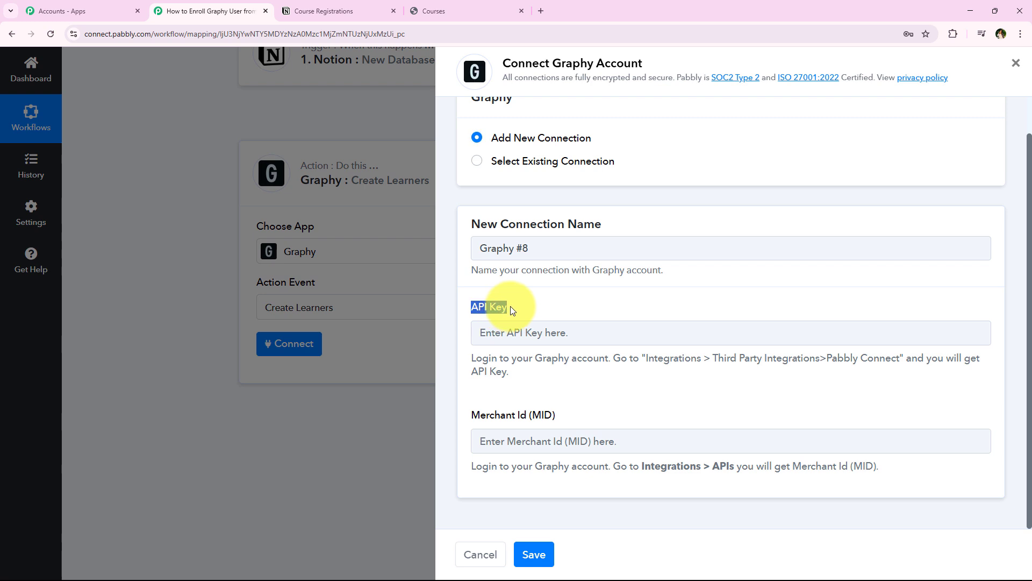
# - Read where to find the API key and Merchant Id (MID) required for the new Graphy connection
pyautogui.tripleClick(479, 413)
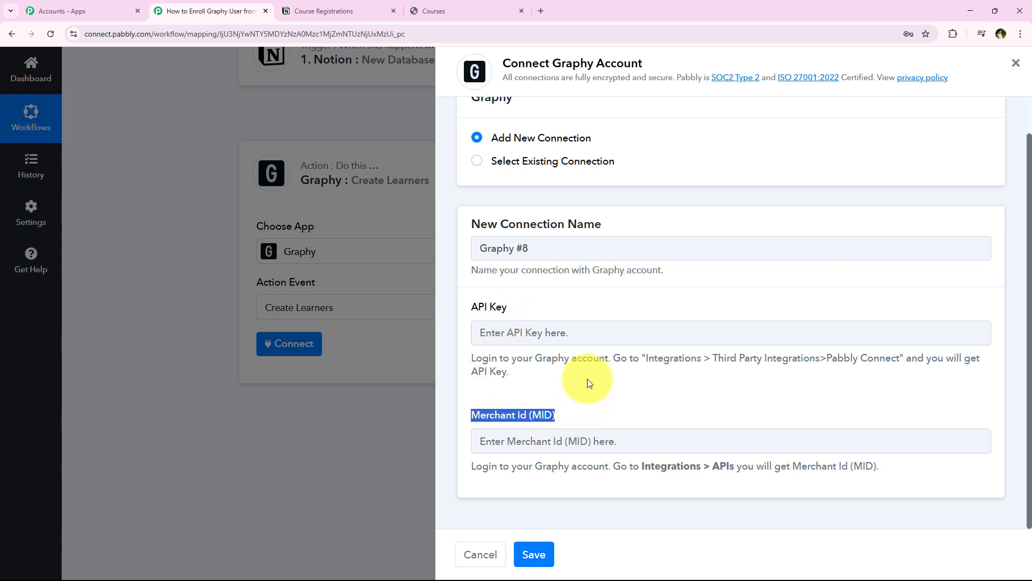
pyautogui.click(595, 338)
pyautogui.click(620, 391)
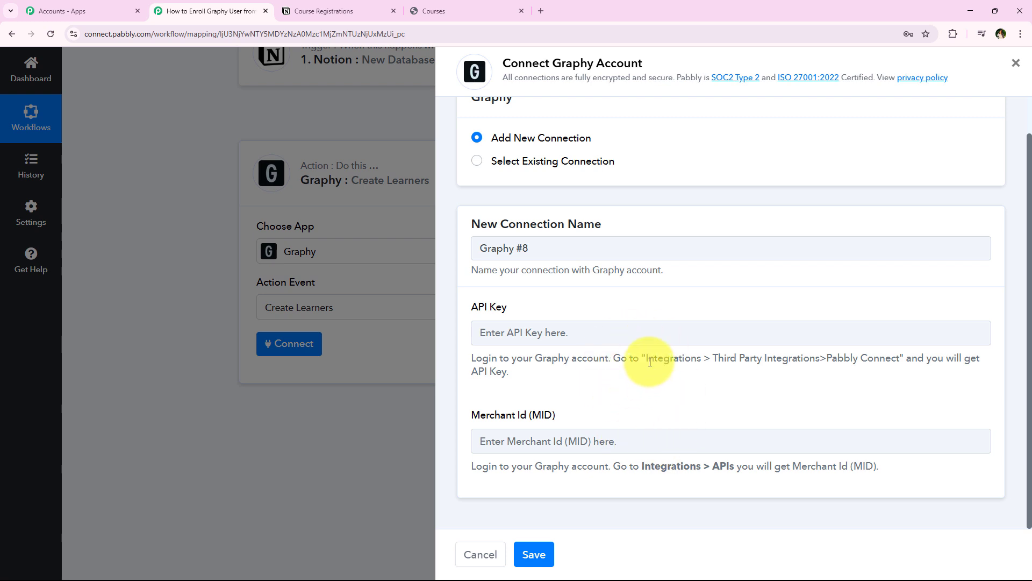
pyautogui.moveTo(646, 358); pyautogui.dragTo(905, 364)
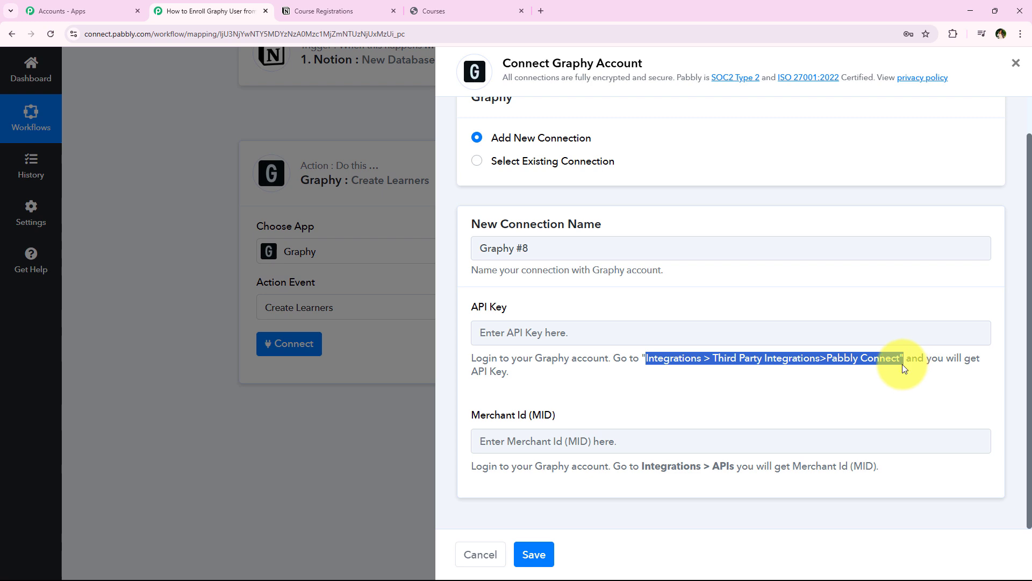
pyautogui.click(906, 382)
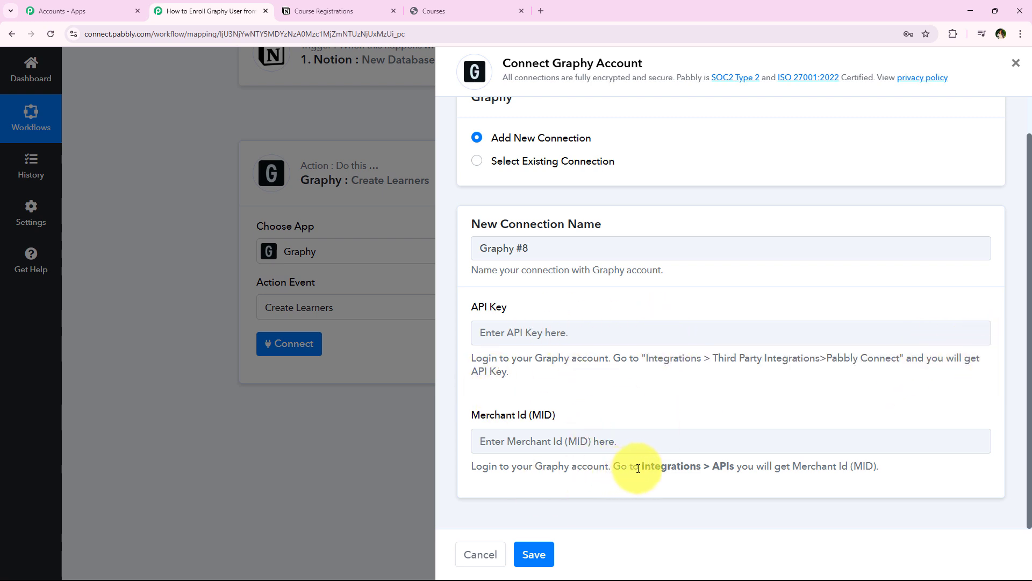
pyautogui.moveTo(638, 468); pyautogui.dragTo(742, 464)
pyautogui.click(750, 465)
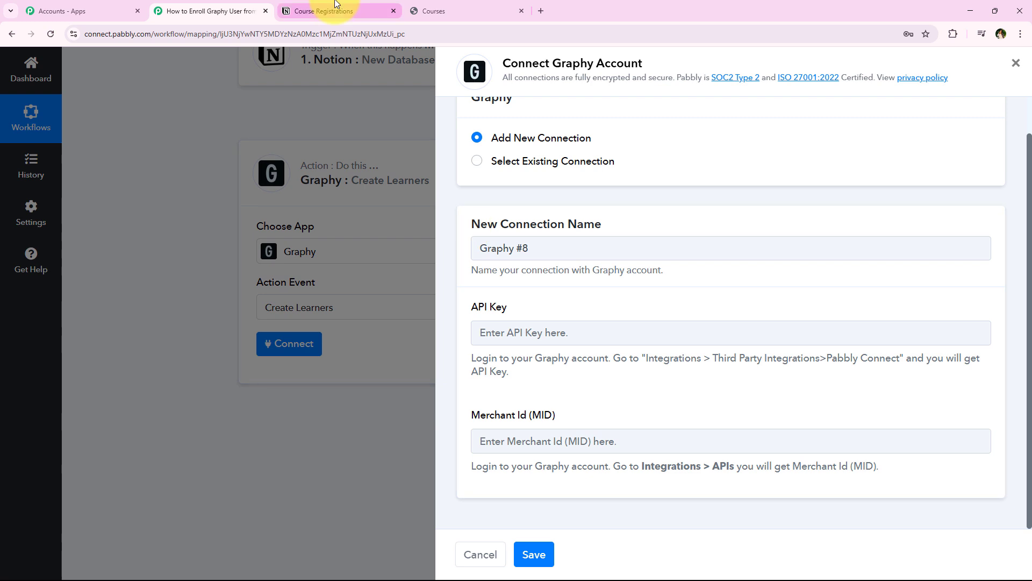
# - Switch to Graphy, open the third-party integrations page and copy the Pabbly Connect API key
pyautogui.click(425, 8)
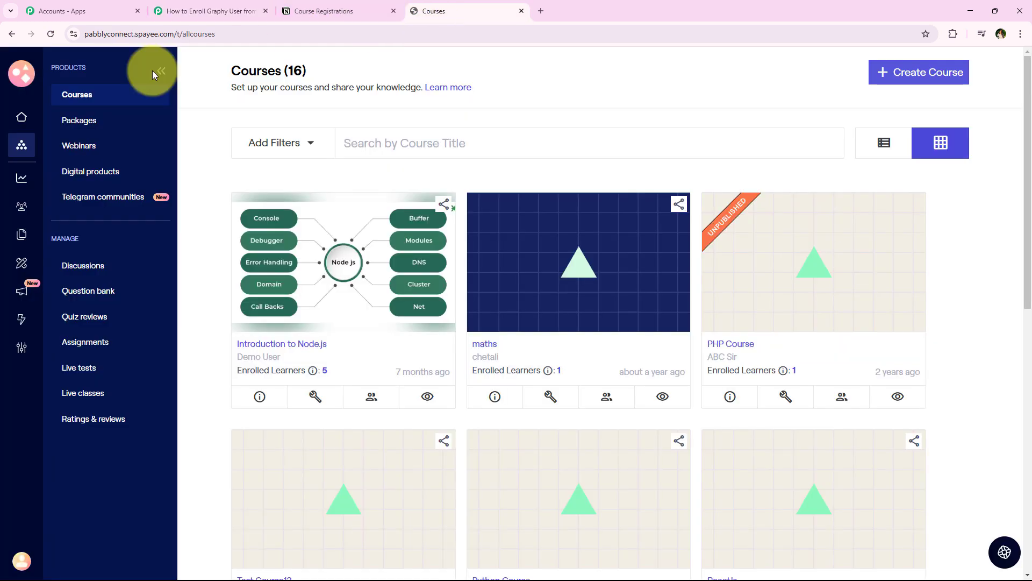
pyautogui.click(24, 320)
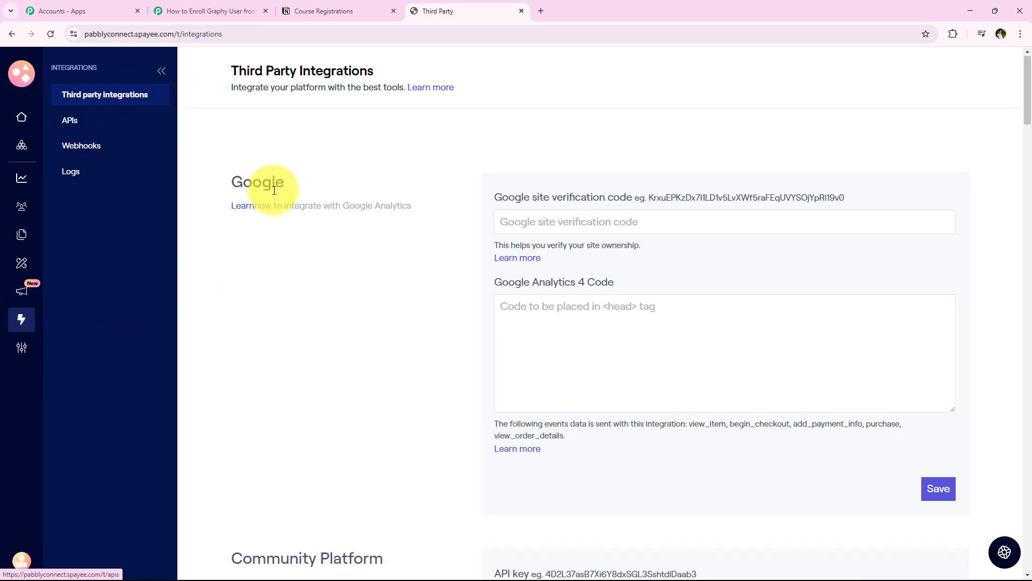
pyautogui.scroll(-14, 275, 190)
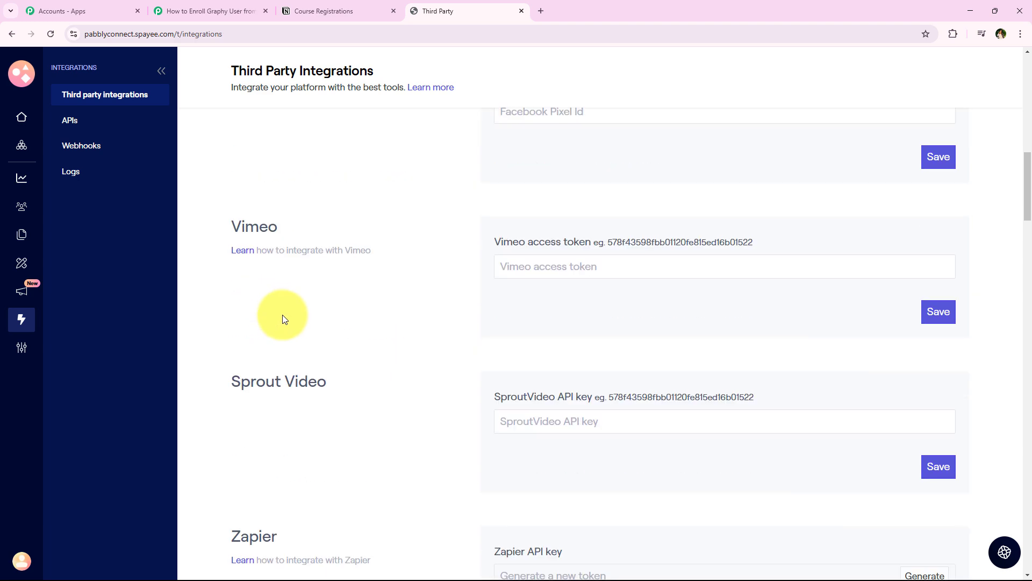
pyautogui.scroll(-9, 284, 318)
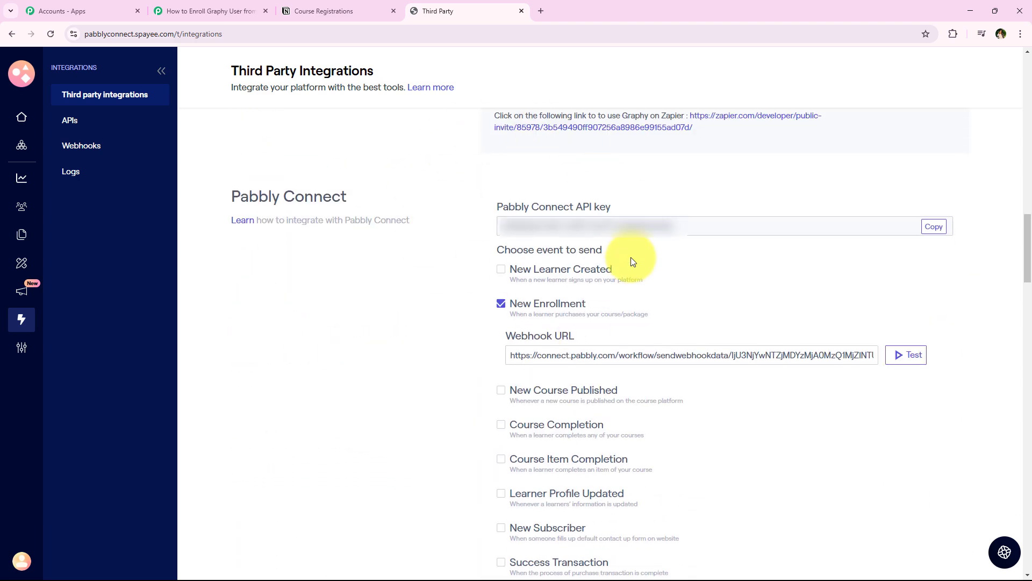
pyautogui.click(641, 200)
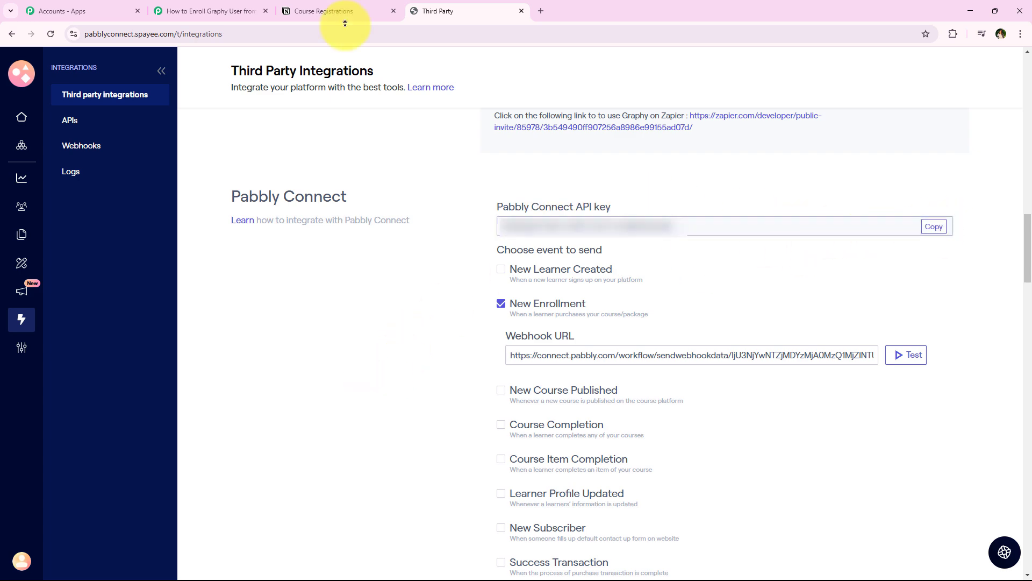
# - Switch to Pabbly Connect and paste the copied API key into the new Graphy connection's API Key field
pyautogui.click(231, 12)
pyautogui.rightClick(522, 335)
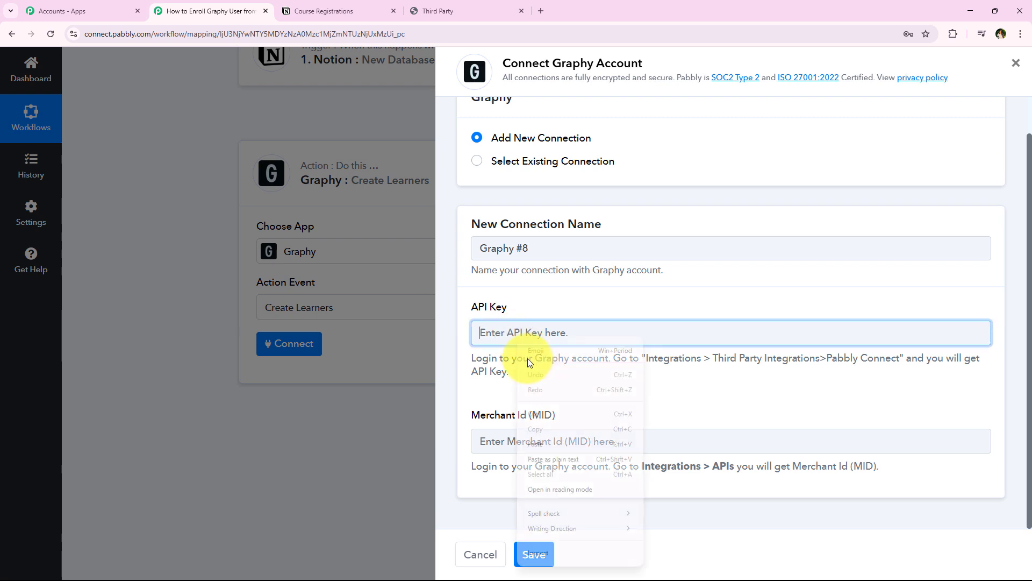
pyautogui.click(538, 456)
pyautogui.click(552, 385)
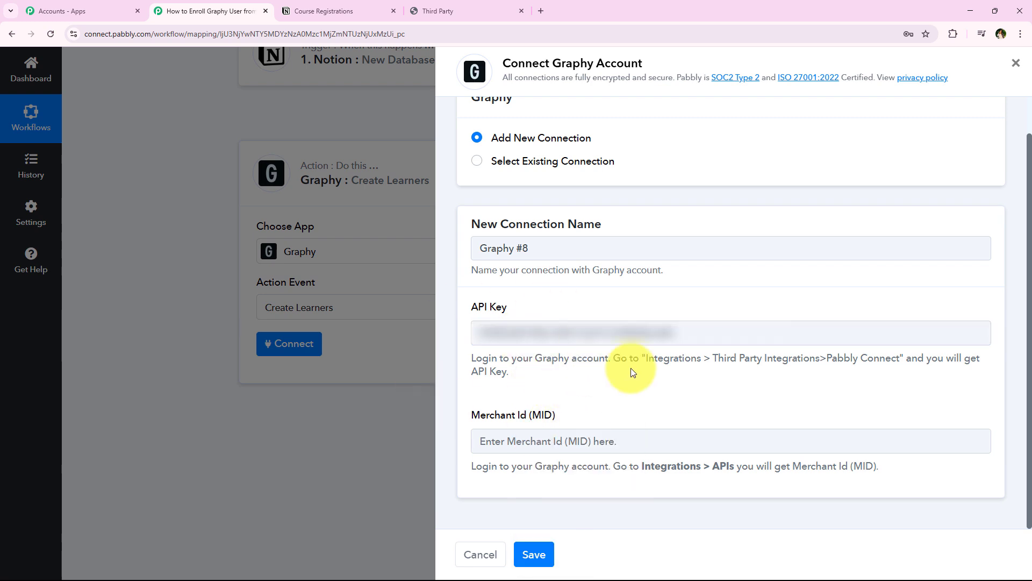
# - Switch to Graphy, open the APIs page and copy the Merchant Id (MID)
pyautogui.tripleClick(587, 415)
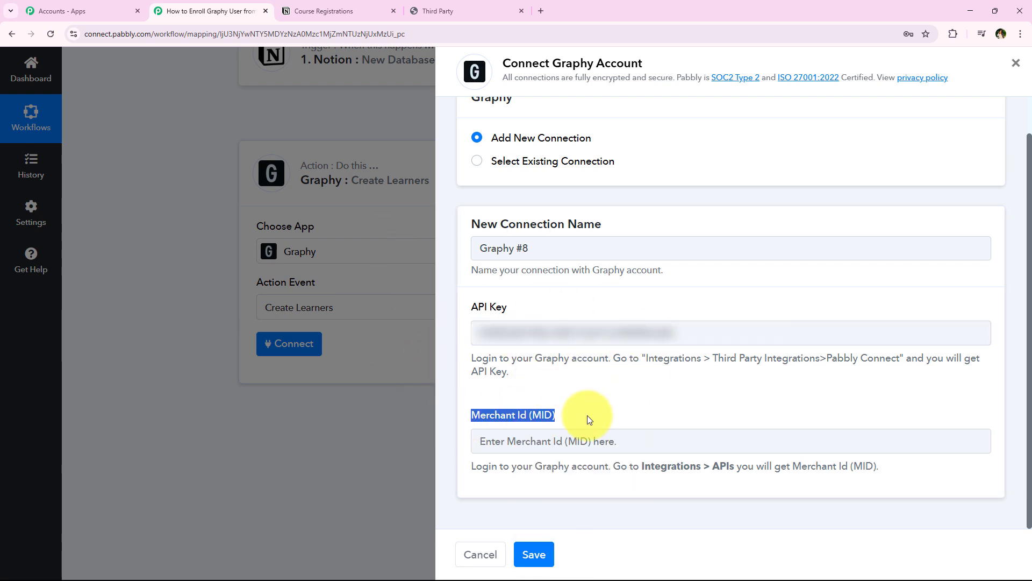
pyautogui.click(587, 415)
pyautogui.click(425, 6)
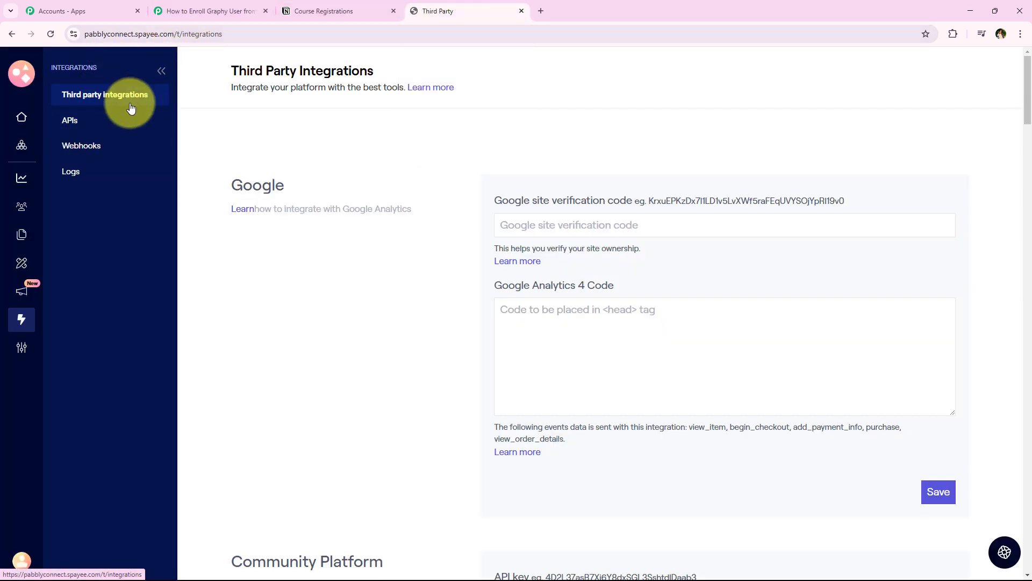
pyautogui.click(80, 117)
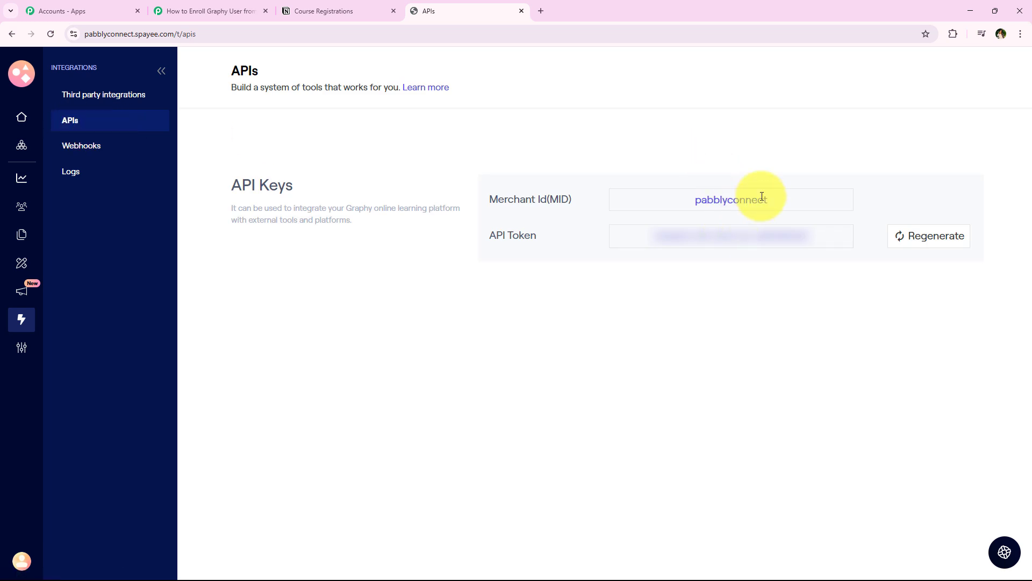
pyautogui.moveTo(771, 200); pyautogui.dragTo(664, 203)
pyautogui.rightClick(708, 200)
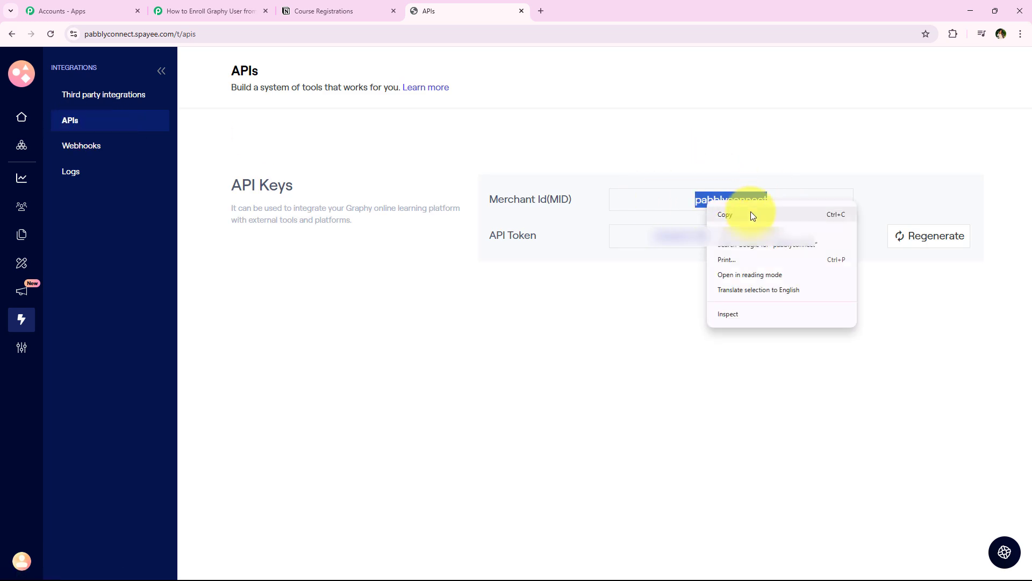
pyautogui.click(750, 211)
# - Return to Pabbly Connect, paste the merchant ID into the Merchant Id (MID) field and save the Graphy connection
pyautogui.click(170, 4)
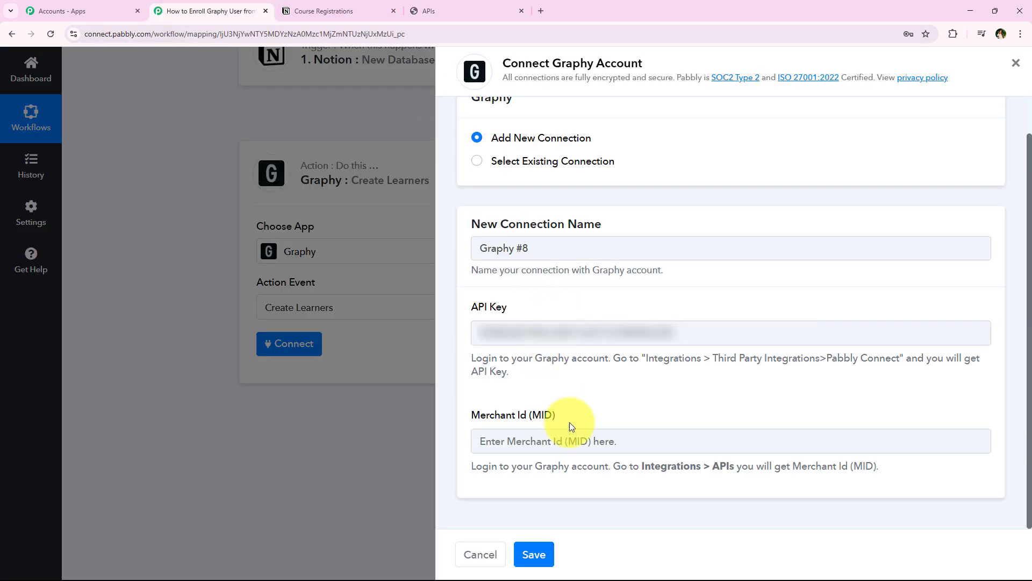
pyautogui.click(555, 432)
pyautogui.rightClick(554, 431)
pyautogui.click(571, 309)
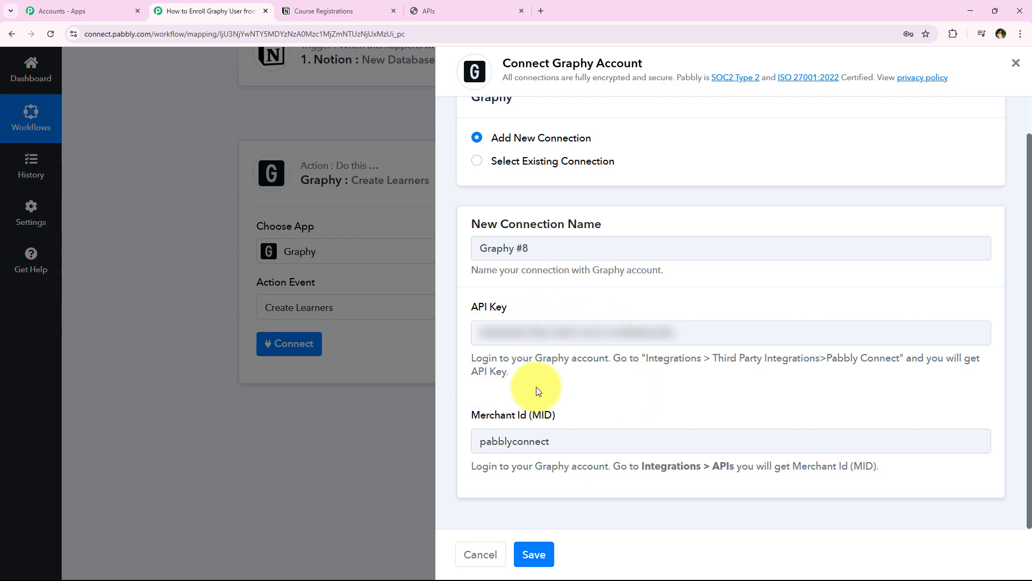
pyautogui.click(532, 554)
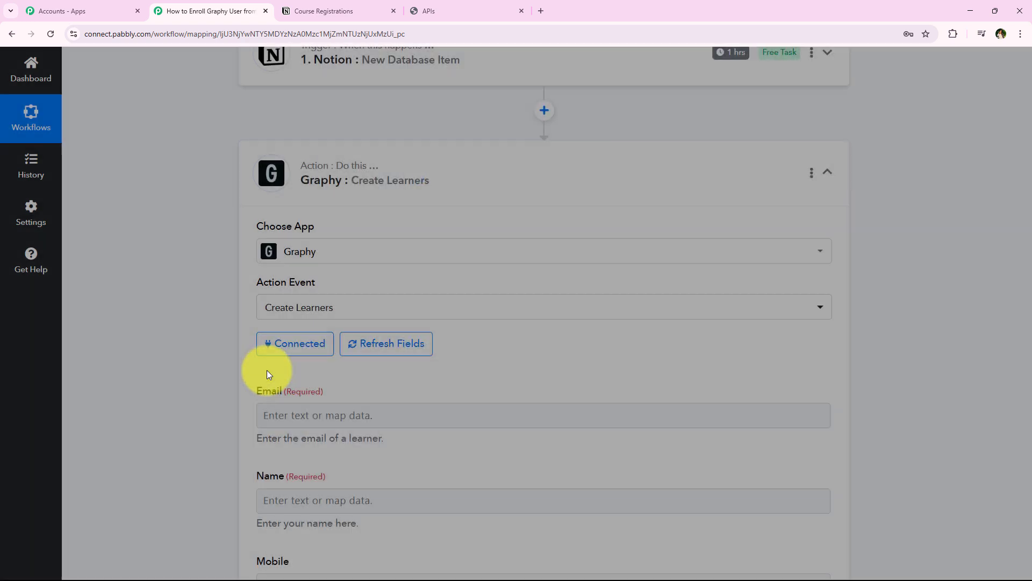
# - Review the Email, Name, Mobile and Password fields of the Create Learners action
pyautogui.scroll(-2, 173, 357)
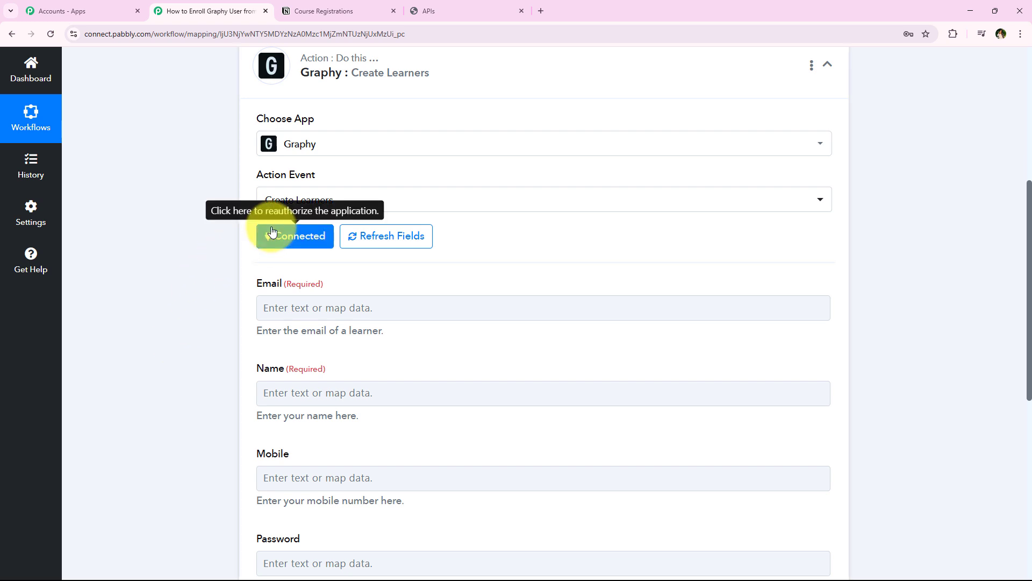
pyautogui.scroll(2, 216, 331)
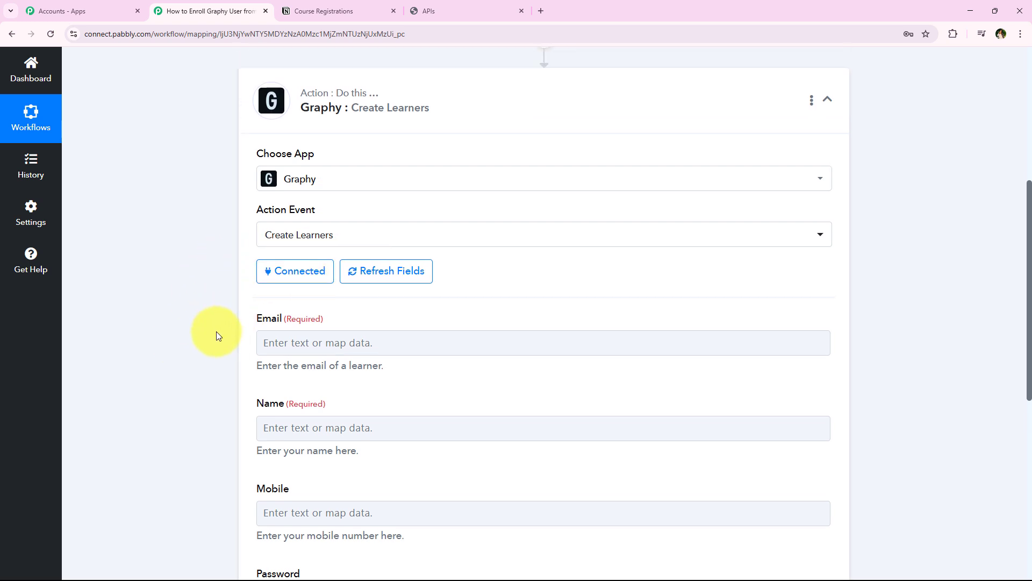
pyautogui.scroll(-2, 217, 331)
pyautogui.scroll(-2, 216, 331)
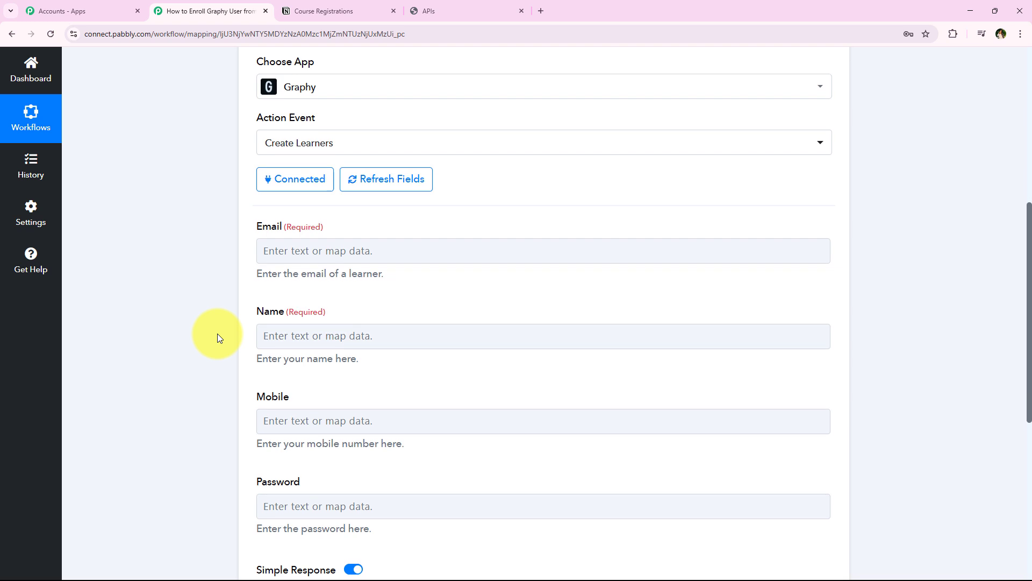
pyautogui.click(253, 293)
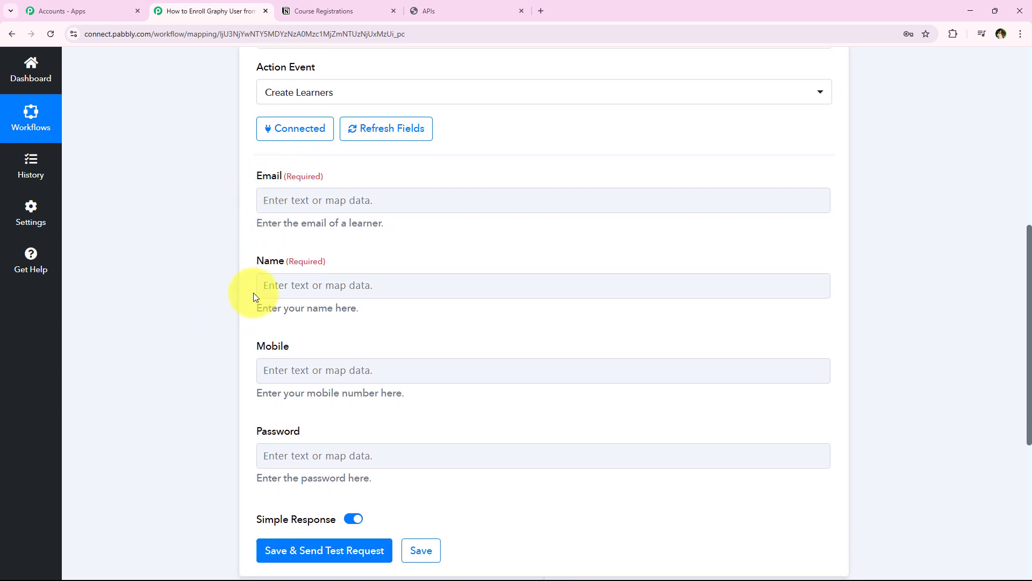
pyautogui.scroll(1, 224, 381)
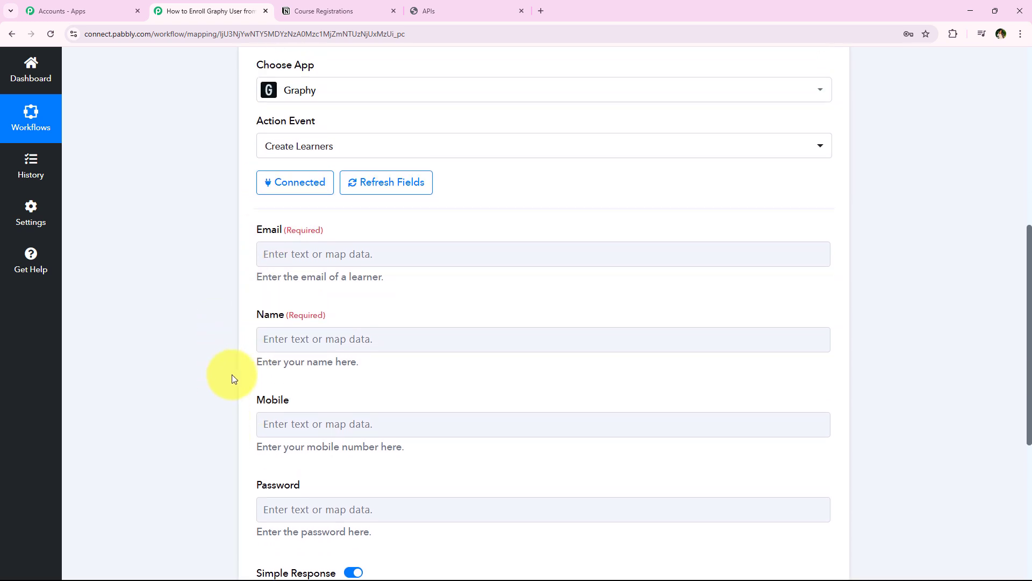
pyautogui.click(277, 257)
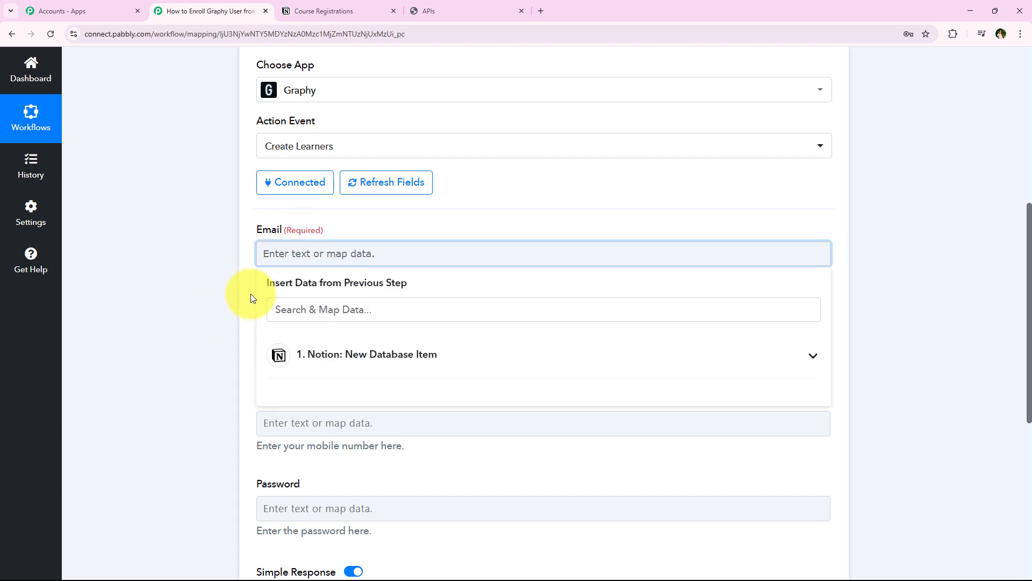
pyautogui.write('demo@')
pyautogui.press('BackSpace')
pyautogui.press('BackSpace')
pyautogui.press('BackSpace')
pyautogui.press('BackSpace')
pyautogui.press('BackSpace')
pyautogui.click(349, 343)
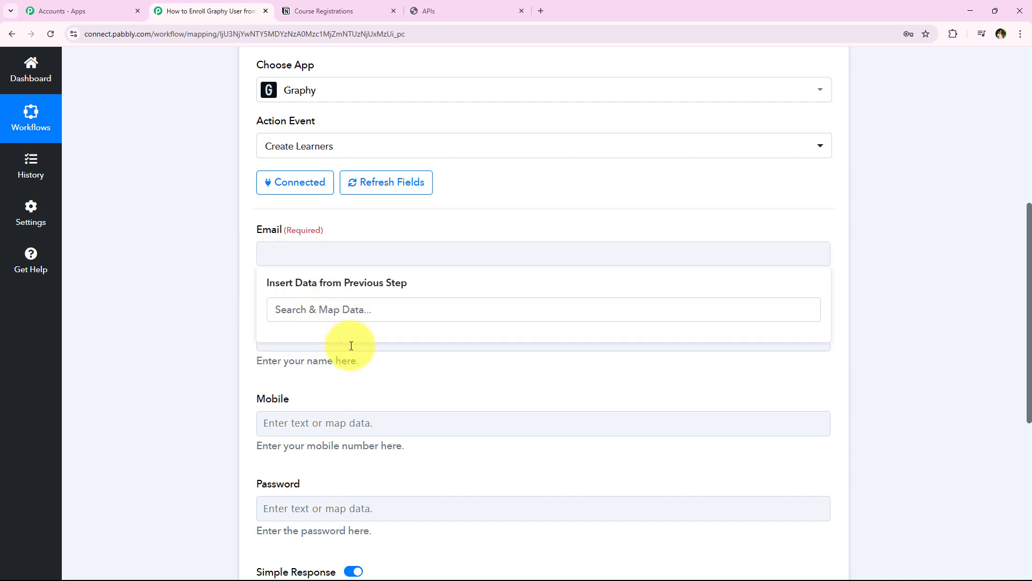
# - Browse the Notion New Database Item response data available for mapping to the Email field
pyautogui.click(283, 258)
pyautogui.click(399, 350)
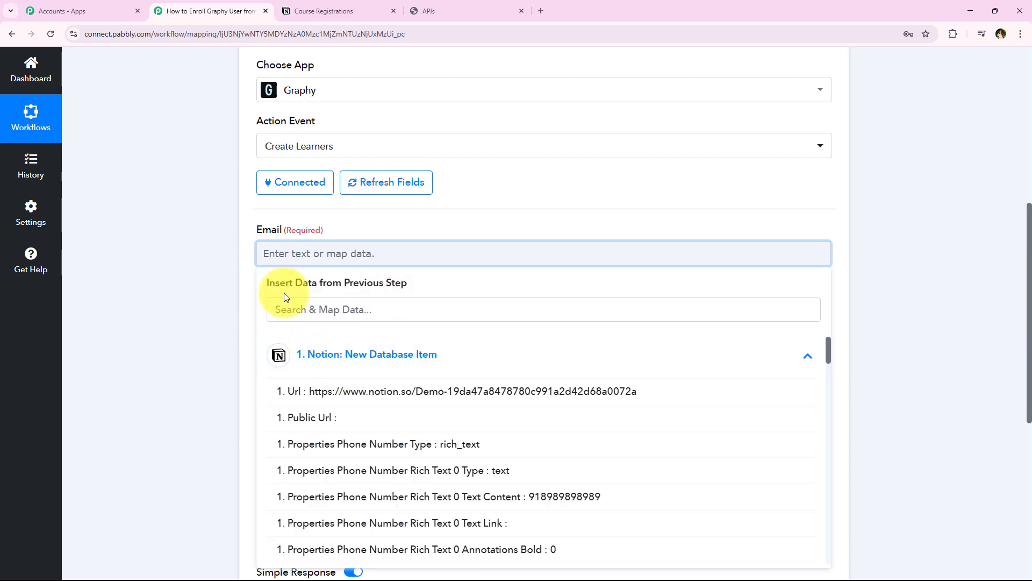
pyautogui.scroll(-2, 238, 302)
pyautogui.scroll(-1, 539, 374)
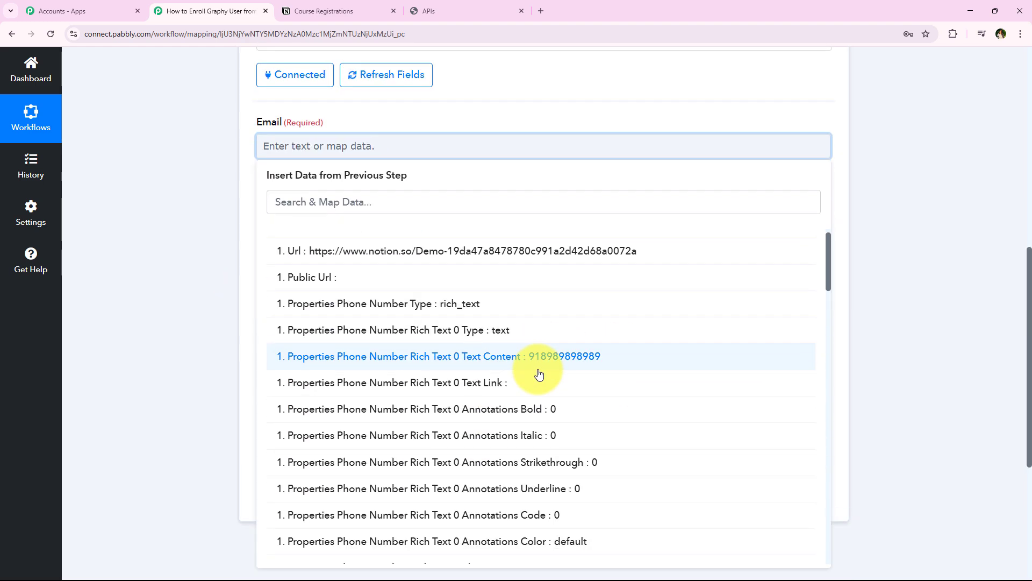
pyautogui.scroll(-20, 539, 374)
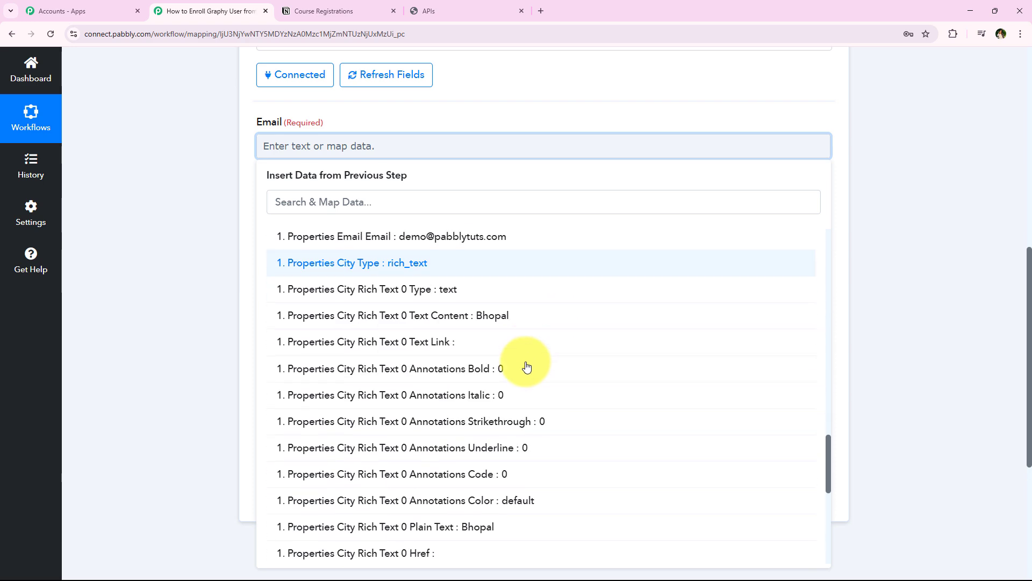
pyautogui.scroll(-7, 526, 367)
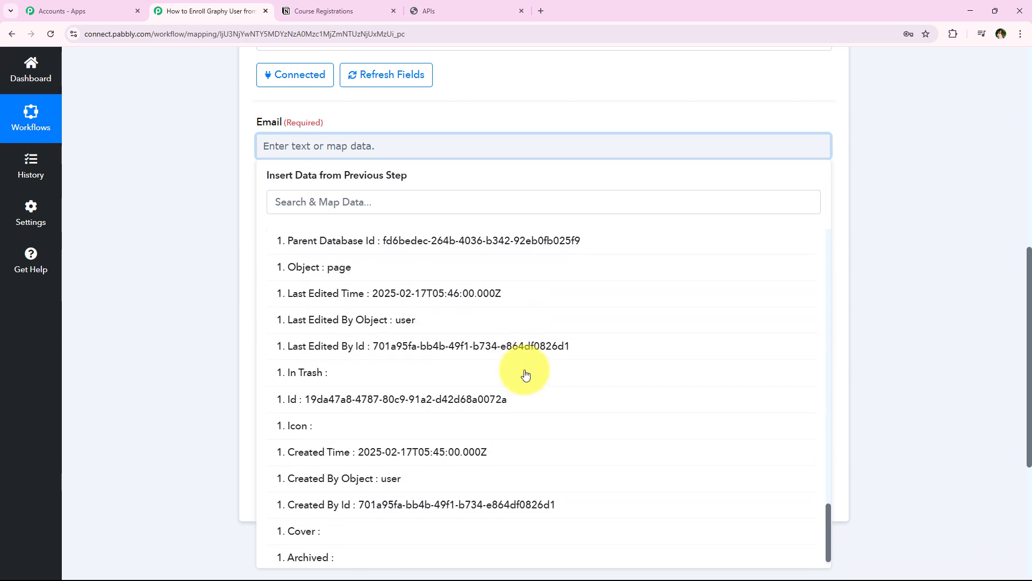
pyautogui.scroll(10, 526, 374)
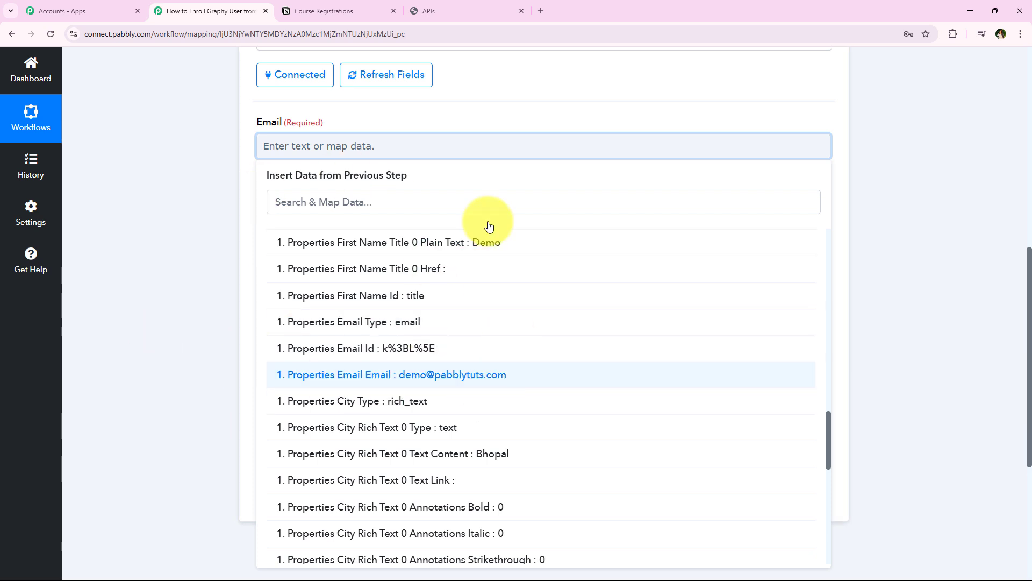
pyautogui.click(219, 201)
pyautogui.scroll(3, 216, 212)
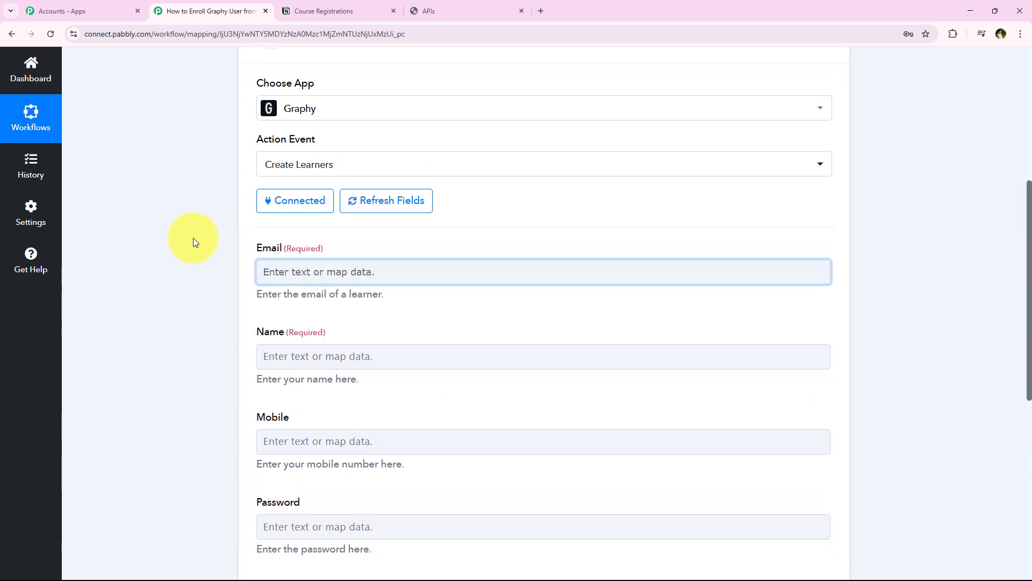
# - Search the Notion data for "@" and map Properties Email Email to the learner's Email field
pyautogui.scroll(-2, 193, 237)
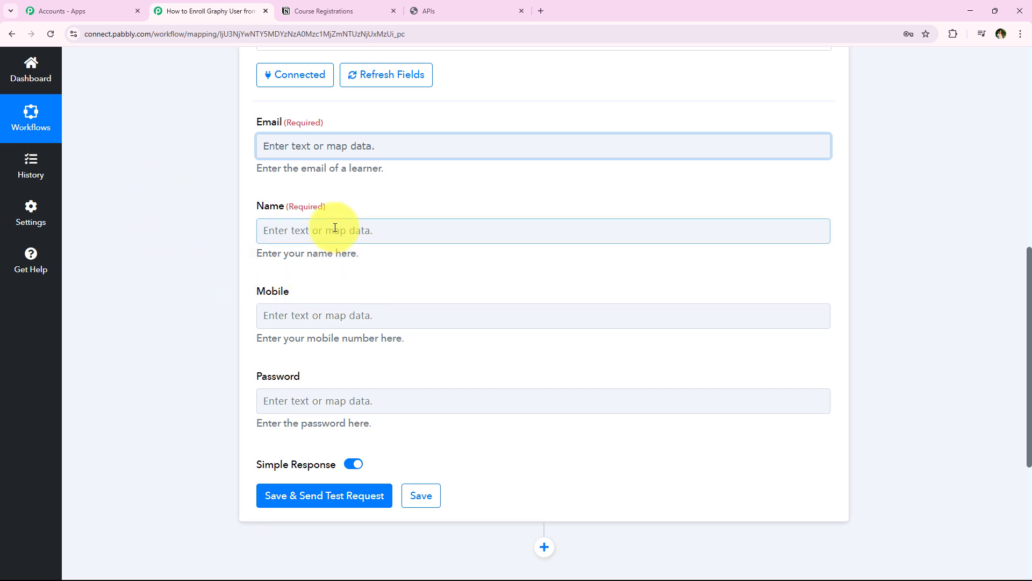
pyautogui.click(287, 153)
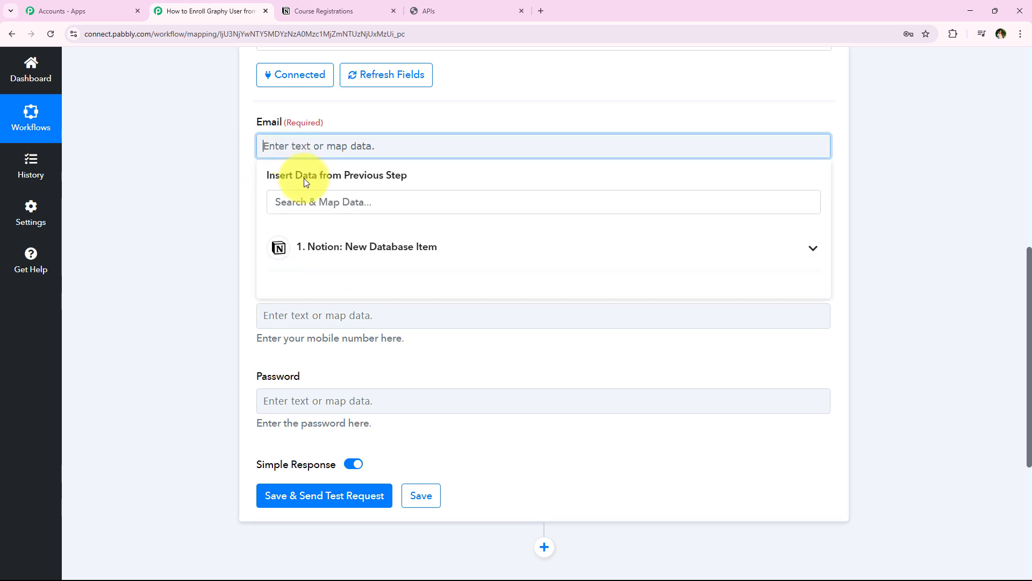
pyautogui.write('@')
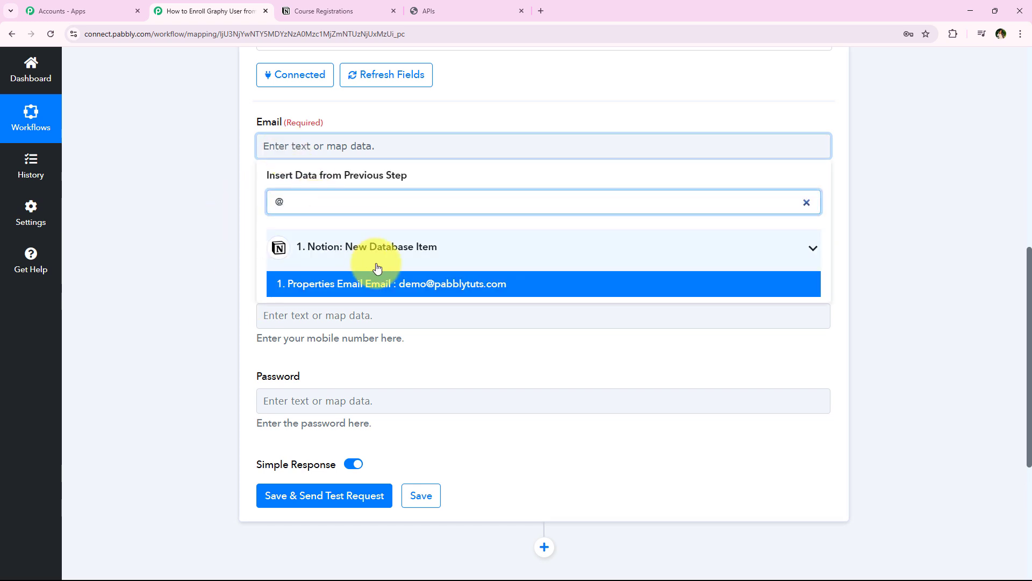
pyautogui.click(452, 285)
pyautogui.click(182, 241)
# - Search for "name" and map First Name Title 0 Text Content followed by Last Name Rich Text 0 Plain Text to the Name field
pyautogui.click(346, 238)
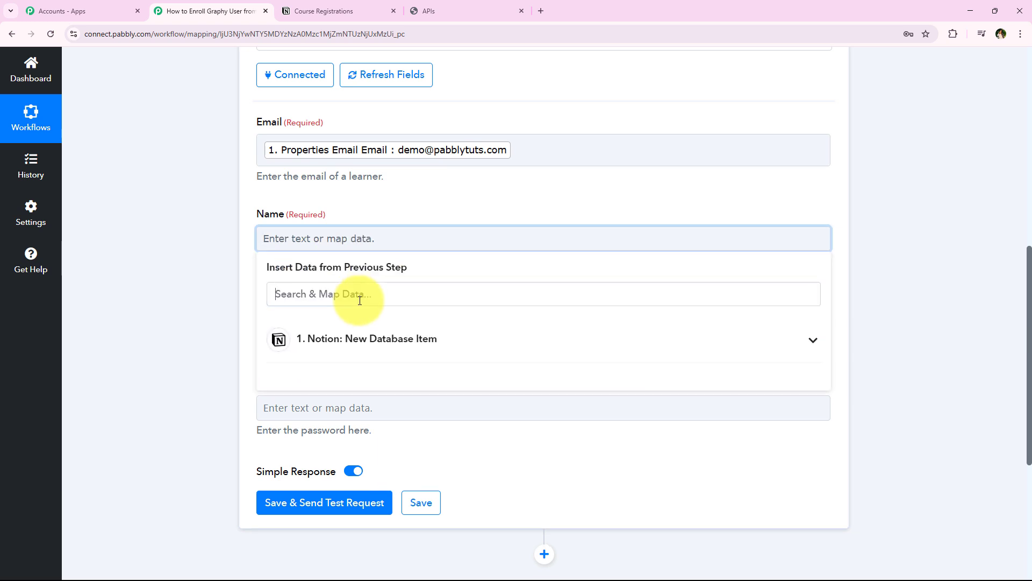
pyautogui.write('name')
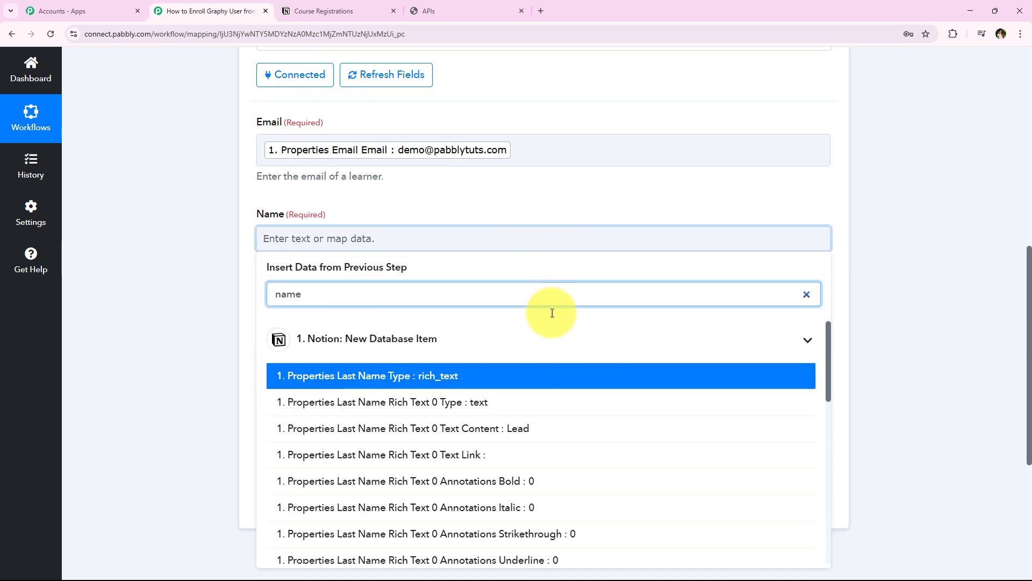
pyautogui.scroll(-2, 552, 311)
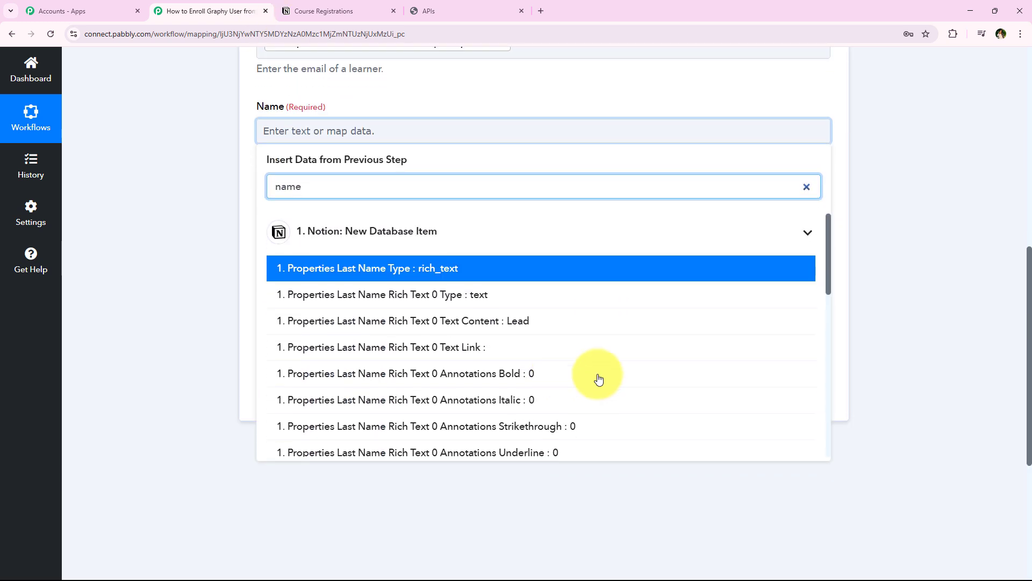
pyautogui.scroll(-4, 594, 429)
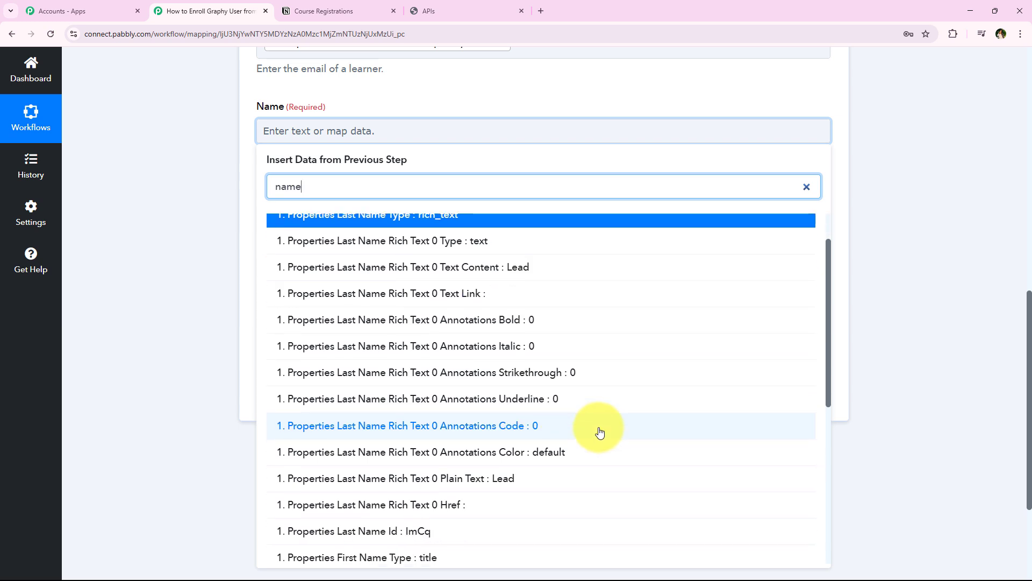
pyautogui.click(582, 457)
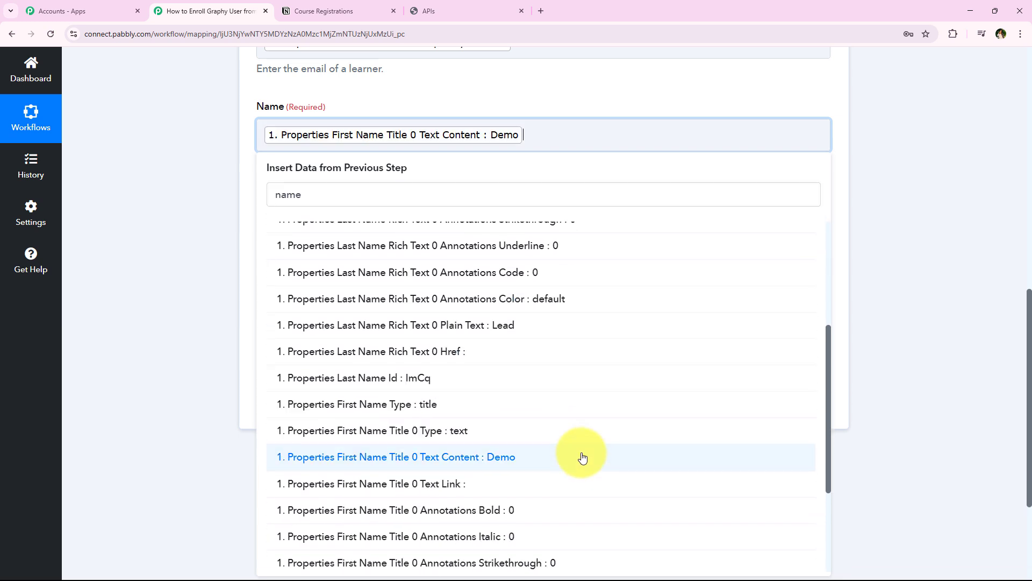
pyautogui.click(554, 329)
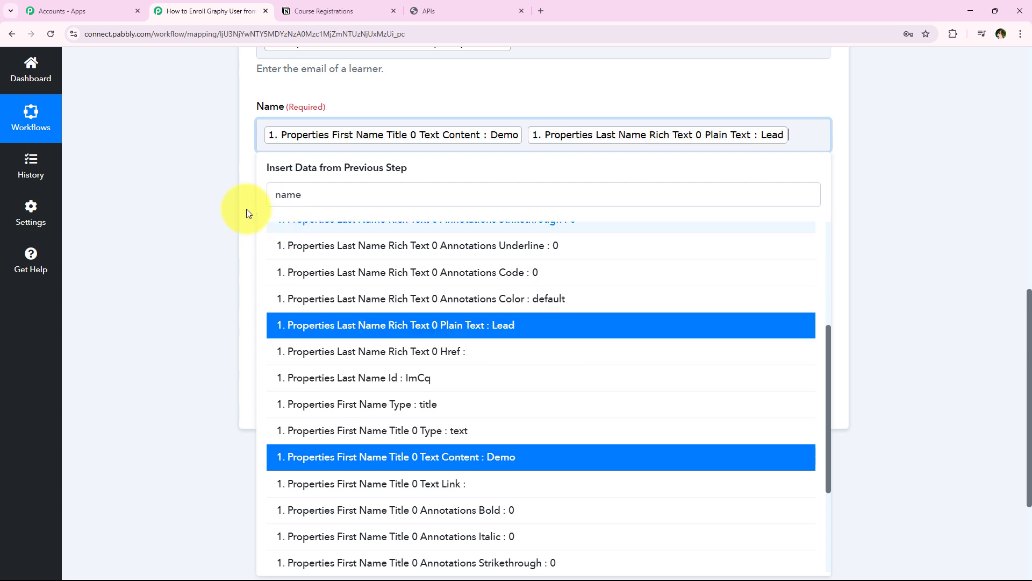
pyautogui.click(246, 208)
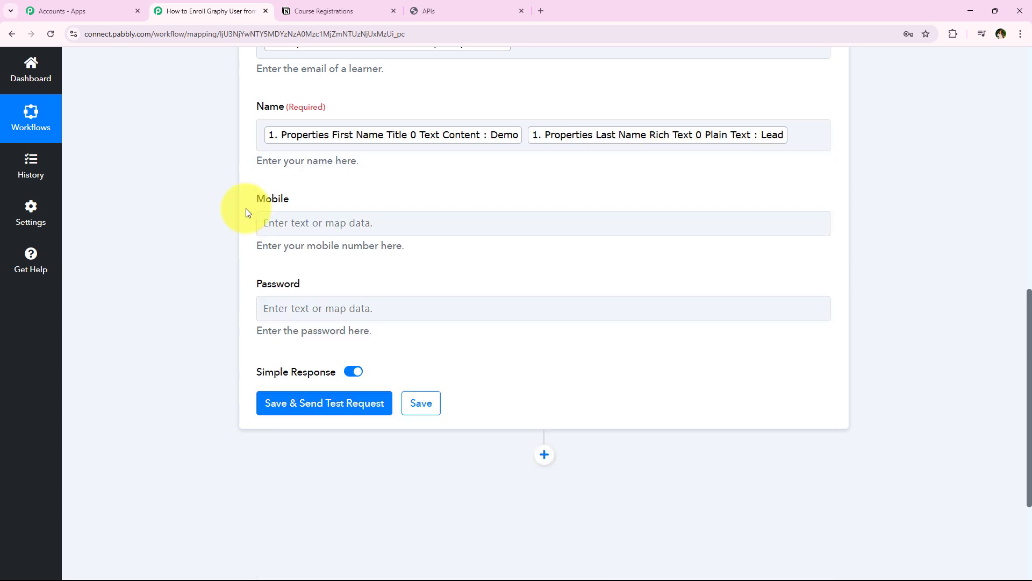
# - Search the Notion data for "+9" and "99", and map Properties Phone Number Rich Text 0 Text Content to the learner's Mobile field
pyautogui.click(330, 223)
pyautogui.write('+')
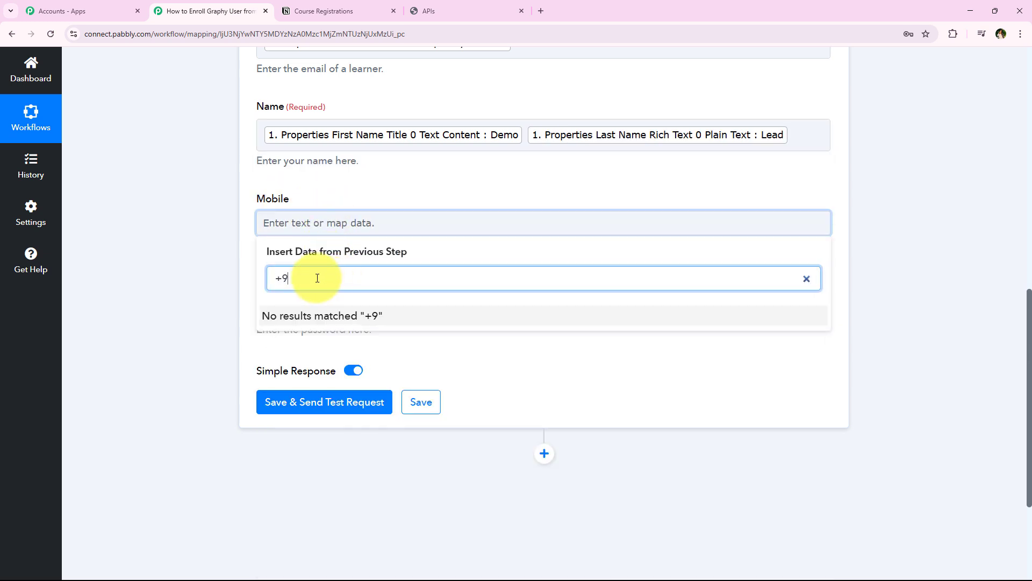
pyautogui.write('9')
pyautogui.press('BackSpace')
pyautogui.press('BackSpace')
pyautogui.write('99')
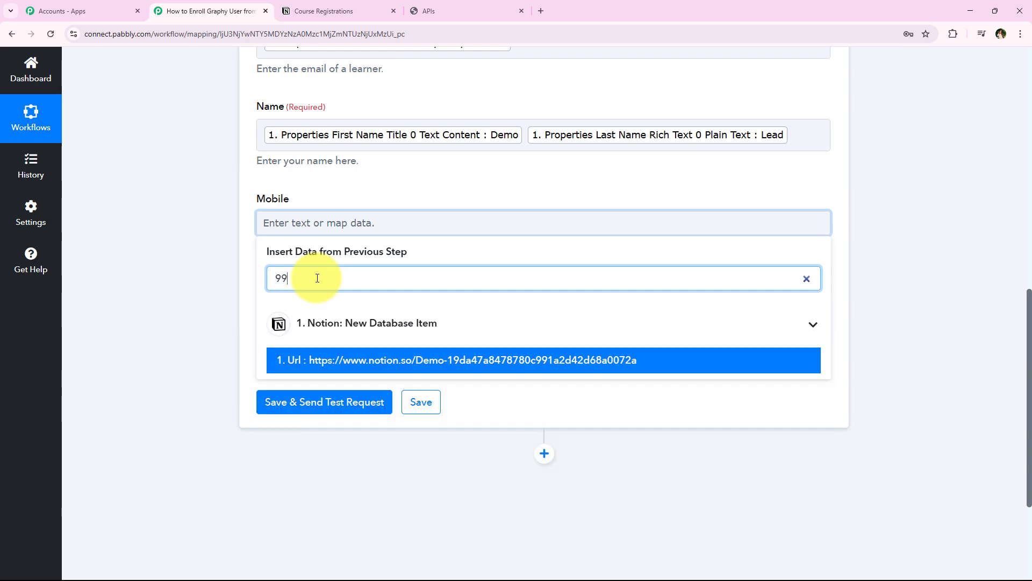
pyautogui.press('BackSpace')
pyautogui.press('BackSpace')
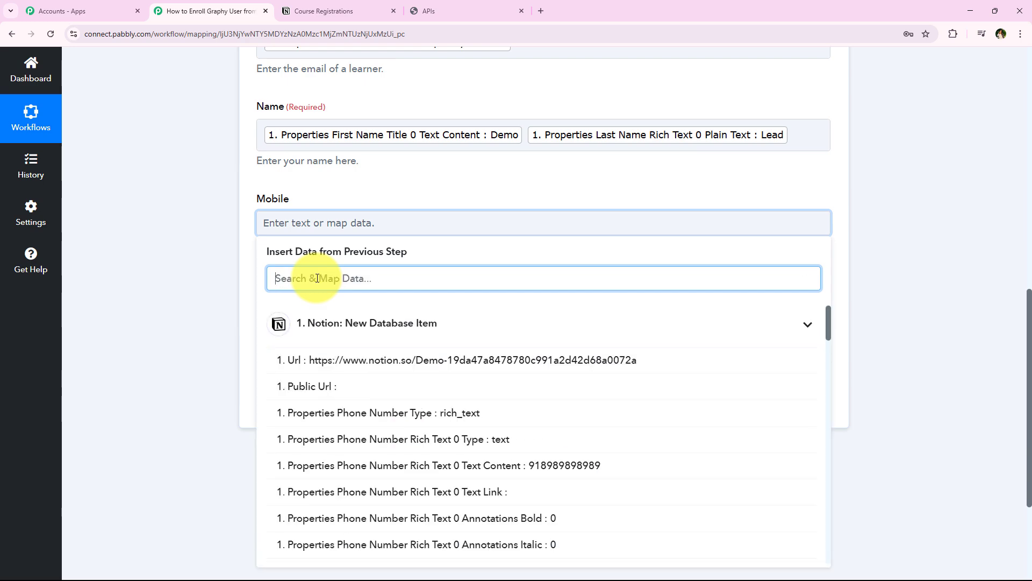
pyautogui.click(663, 469)
pyautogui.click(189, 210)
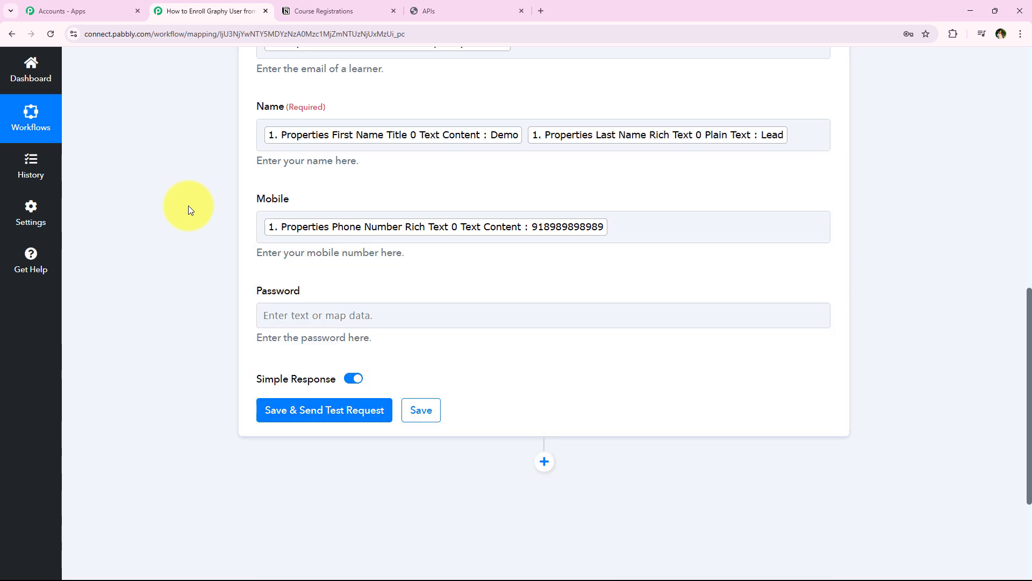
# - Leave the Password field empty, save the Create Learners action and send its test request
pyautogui.scroll(-2, 191, 210)
pyautogui.scroll(2, 184, 275)
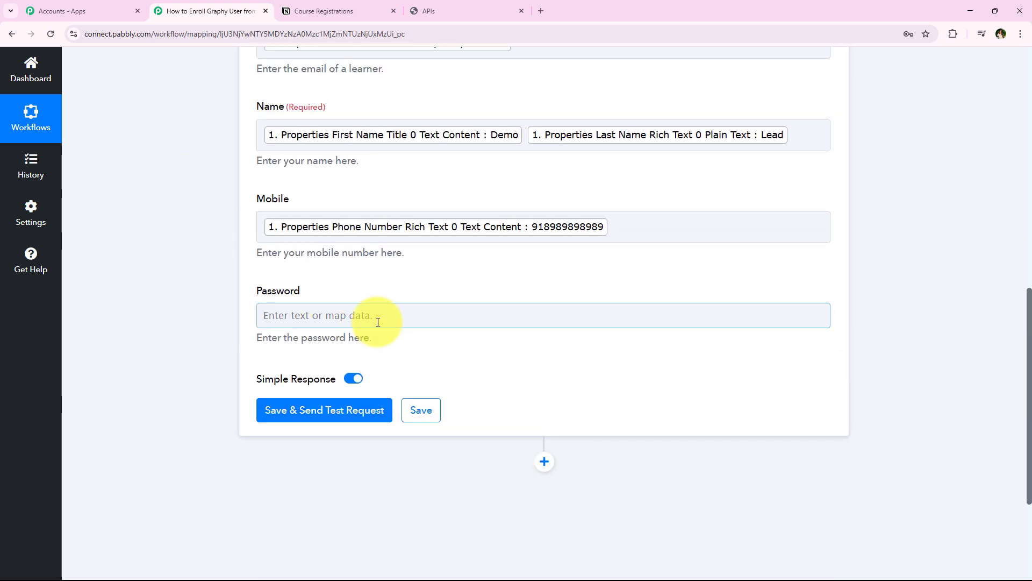
pyautogui.scroll(1, 315, 332)
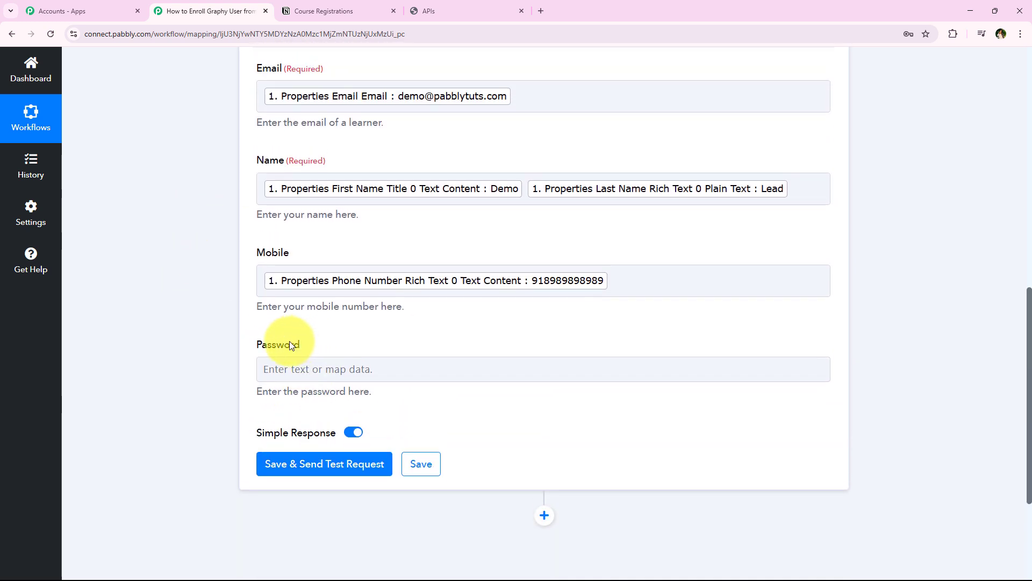
pyautogui.scroll(-1, 258, 355)
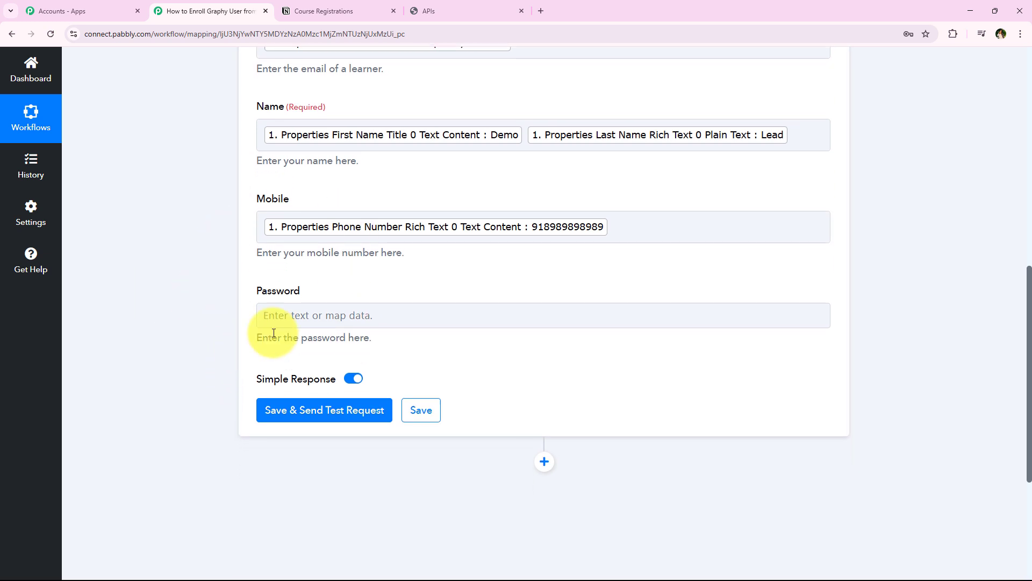
pyautogui.click(310, 413)
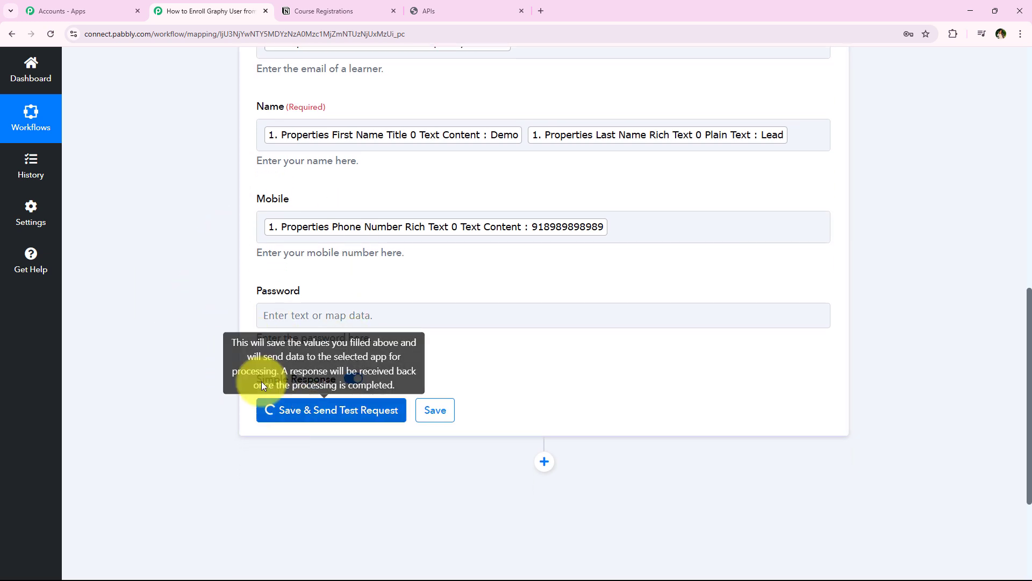
pyautogui.scroll(-2, 236, 336)
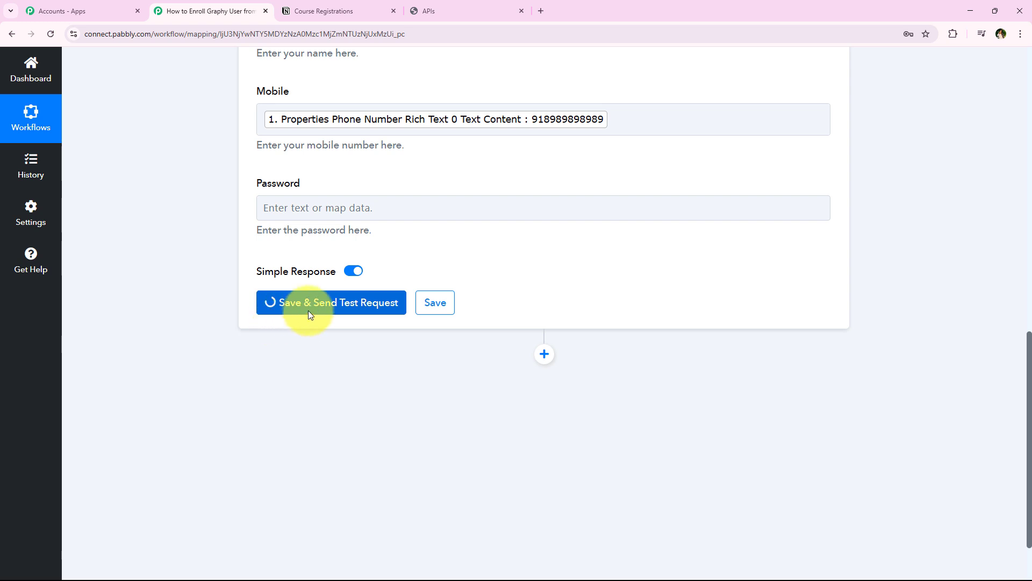
pyautogui.scroll(-1, 239, 299)
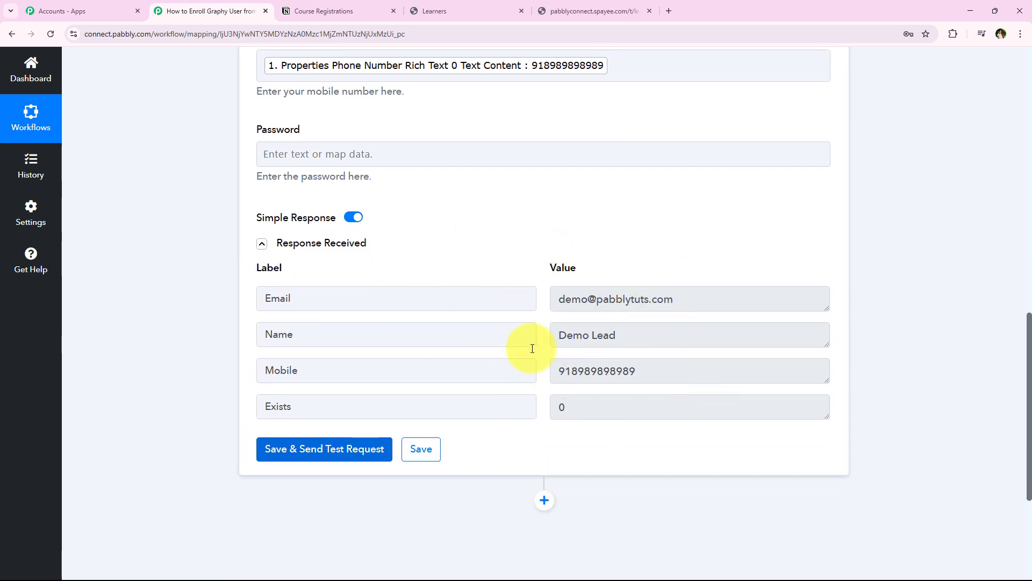
# - Check the Email value in the Create Learners response and collapse the action
pyautogui.doubleClick(275, 299)
pyautogui.tripleClick(648, 300)
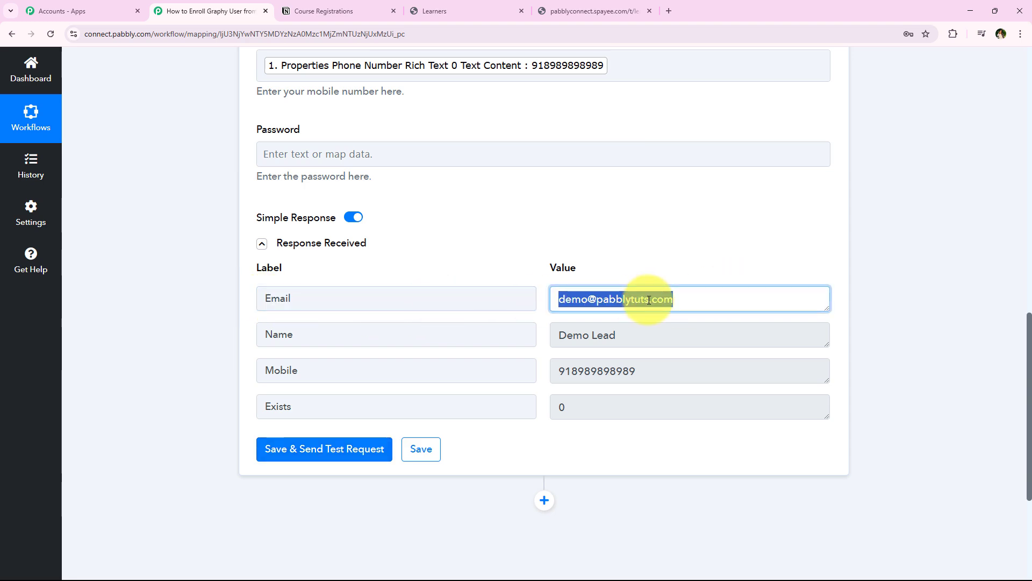
pyautogui.click(450, 324)
pyautogui.scroll(12, 211, 244)
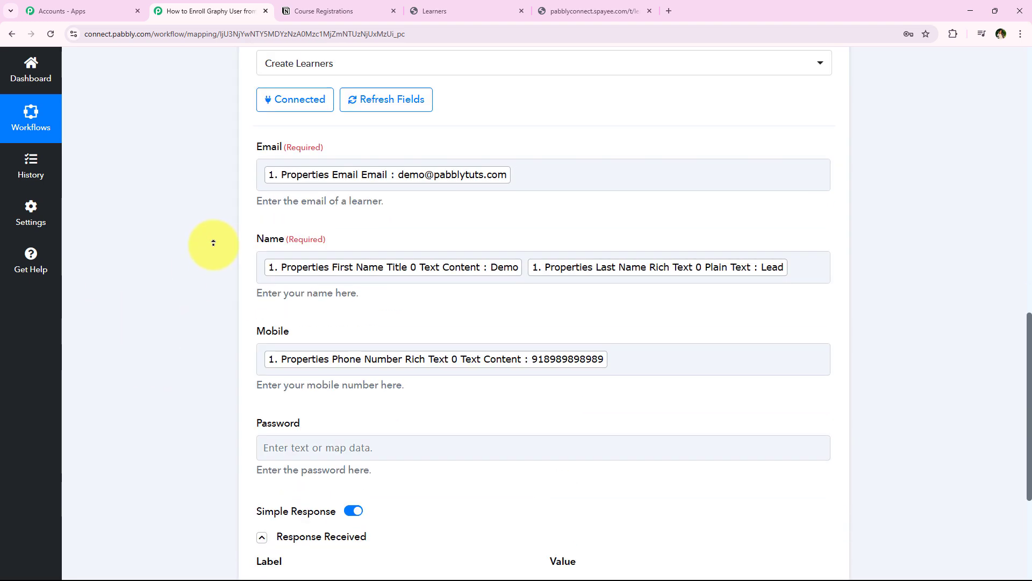
pyautogui.click(376, 371)
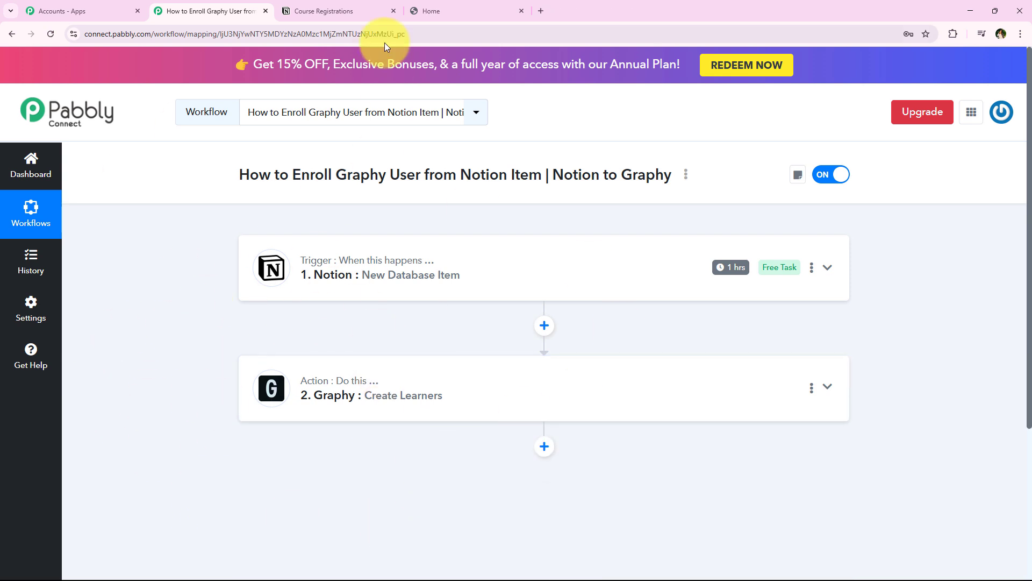
# - Switch to Graphy, check the profile details of the newest learner and return to the Learners list
pyautogui.click(422, 8)
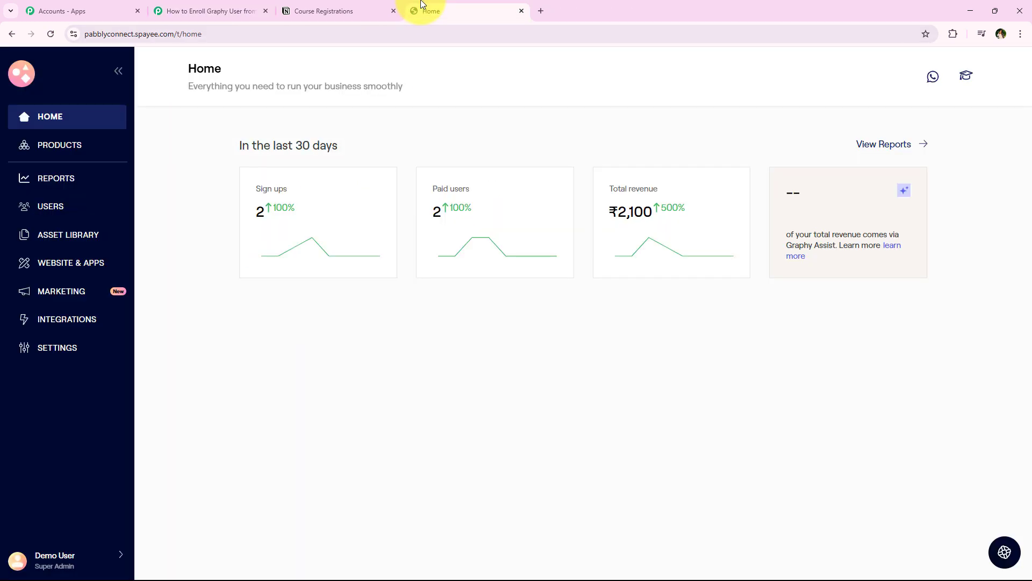
pyautogui.click(27, 209)
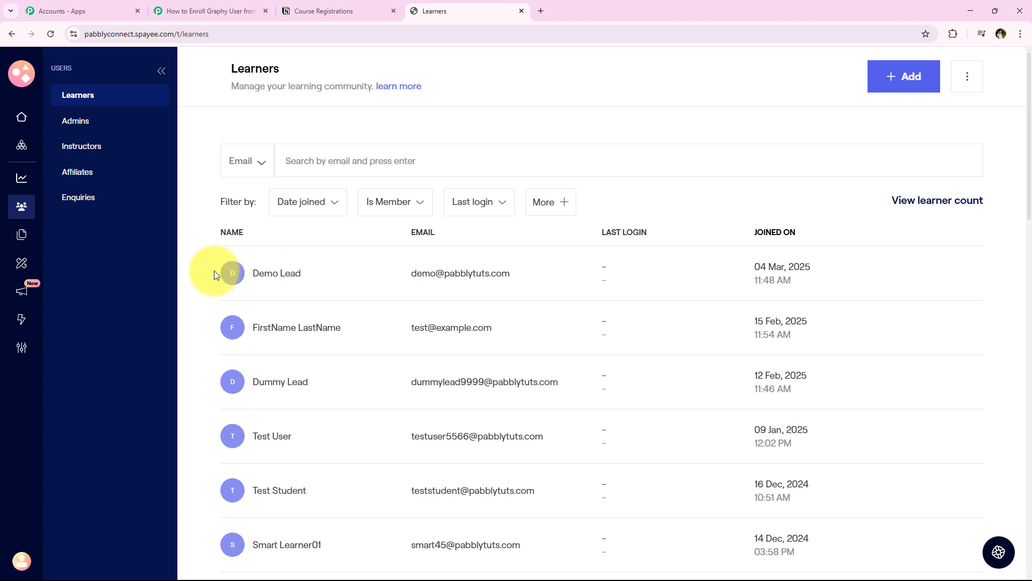
pyautogui.click(230, 276)
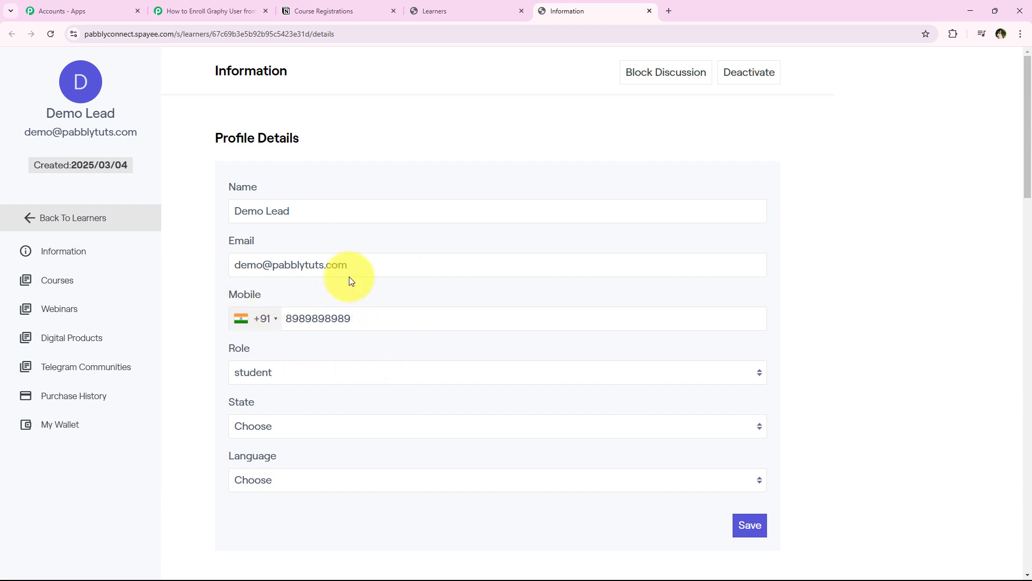
pyautogui.click(67, 219)
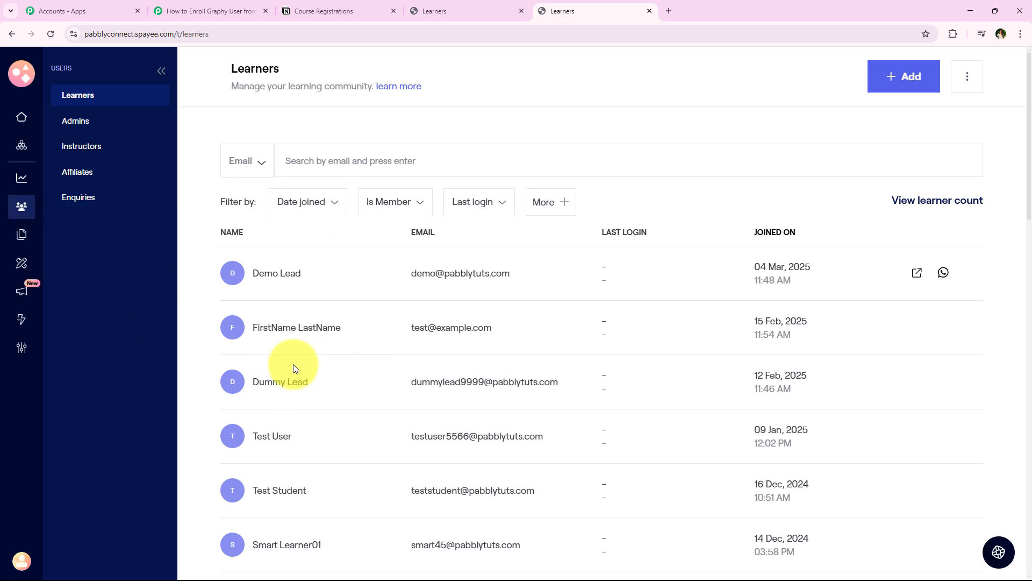
# - Switch back to Pabbly Connect and add a Graphy action step after Create Learners
pyautogui.click(193, 7)
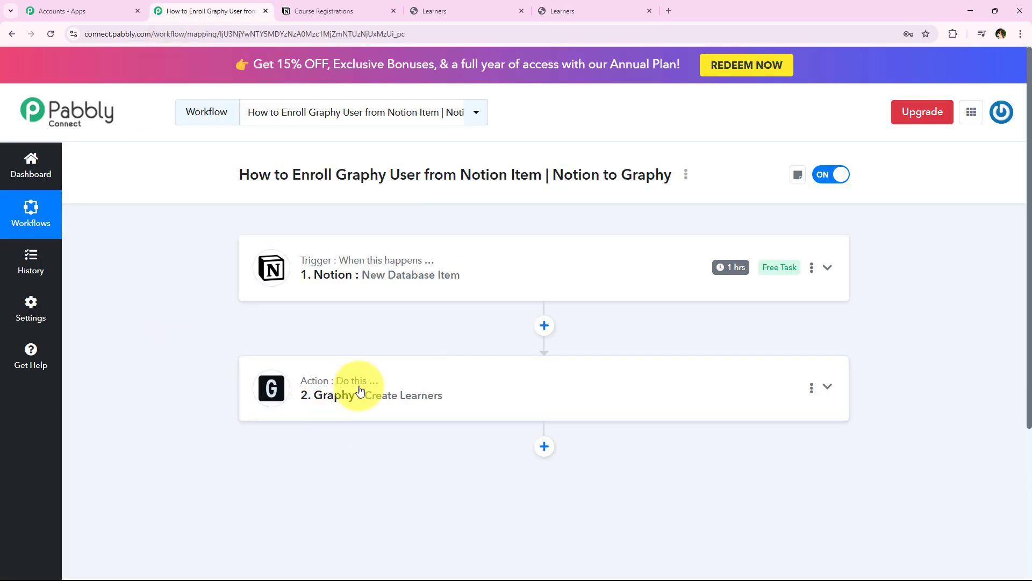
pyautogui.click(544, 448)
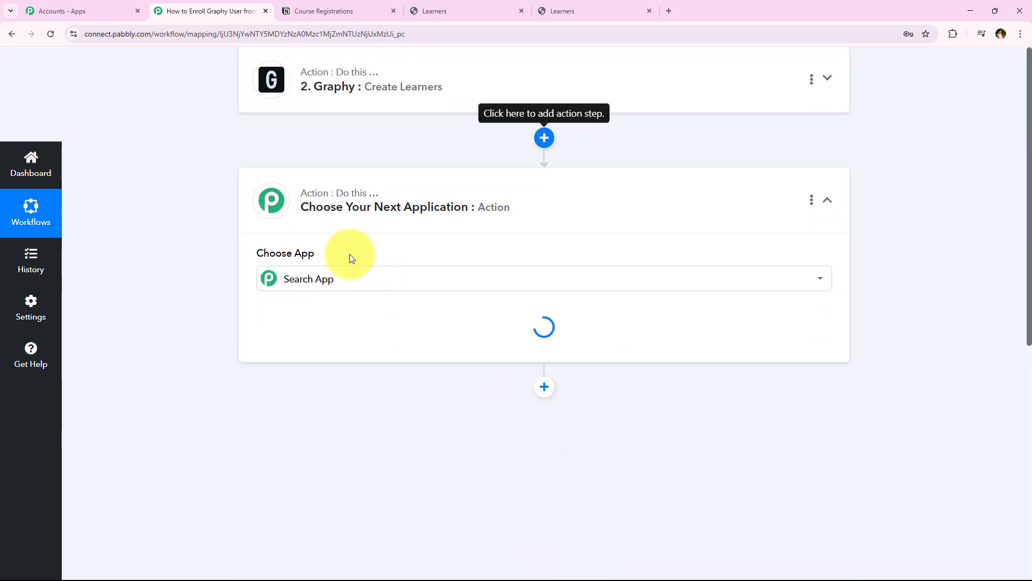
pyautogui.write('G')
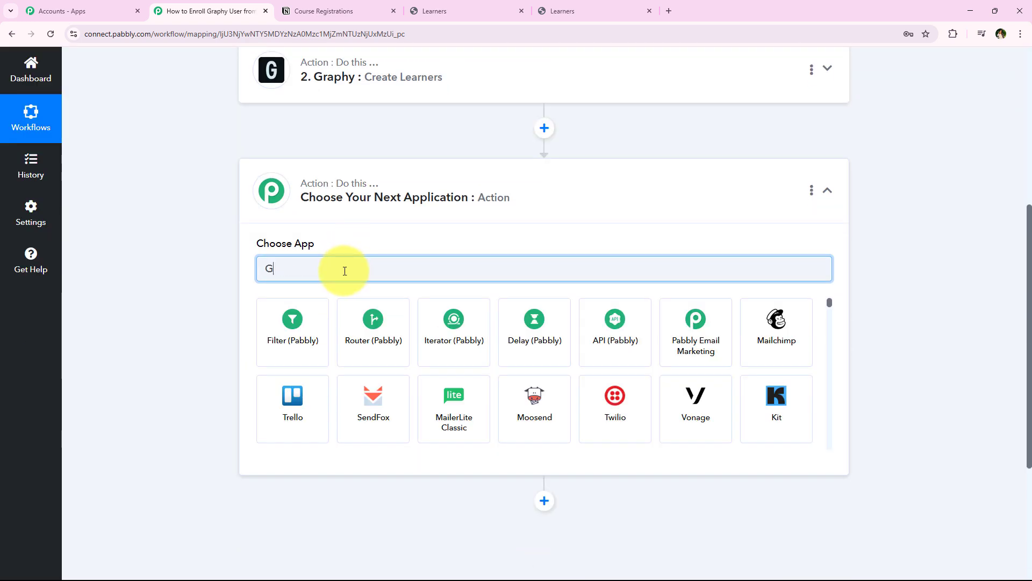
pyautogui.write('rap')
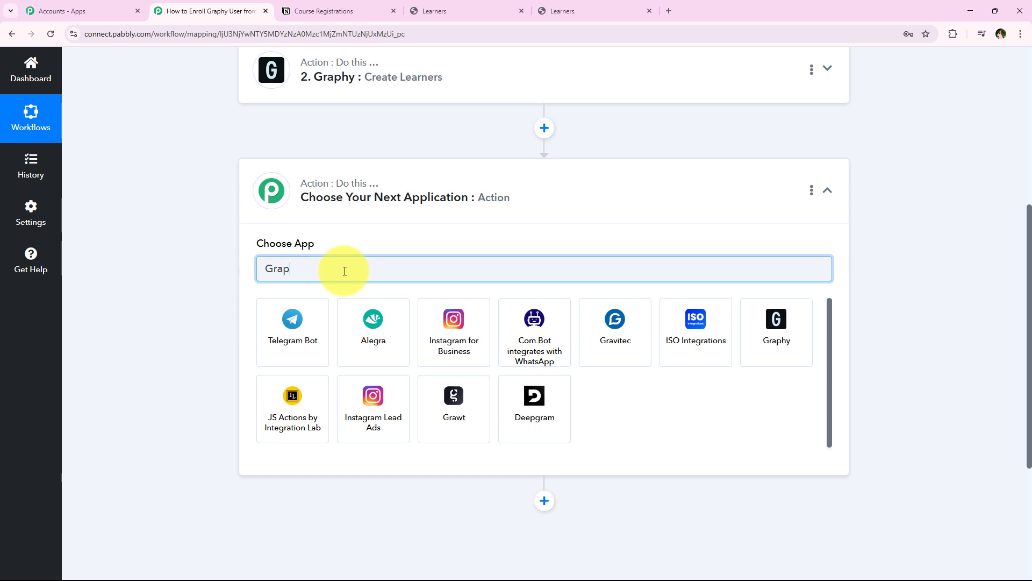
pyautogui.write('h')
pyautogui.click(296, 355)
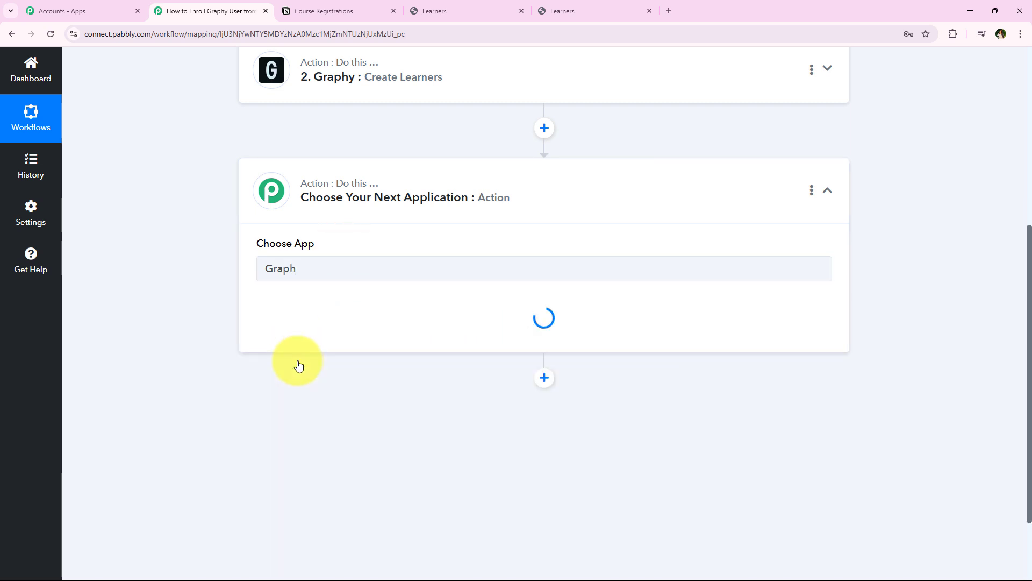
# - Set the new Graphy action's event to Enroll Learner to Course and connect it through the existing connection Graphy #8
pyautogui.click(312, 332)
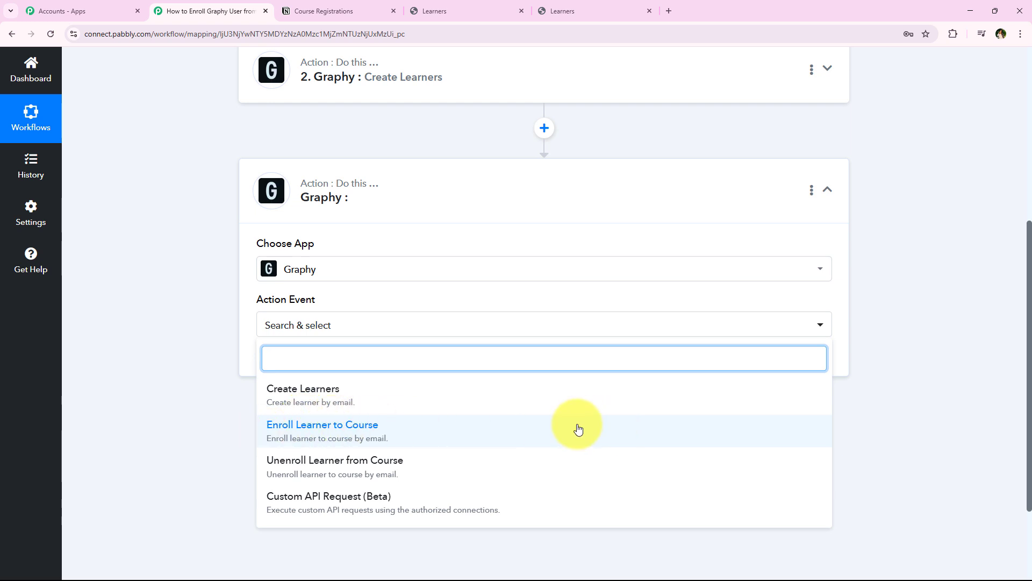
pyautogui.click(578, 428)
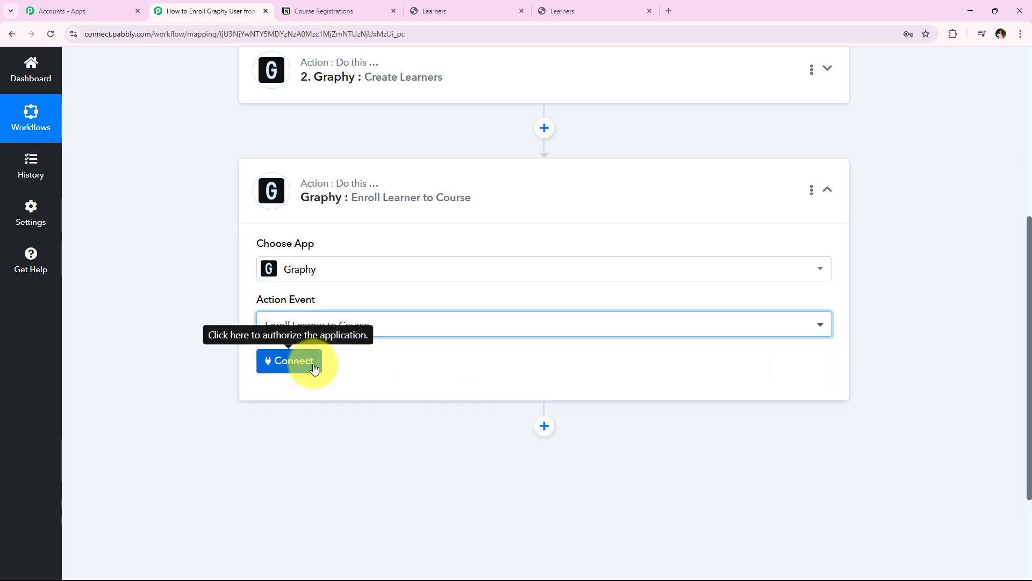
pyautogui.click(279, 367)
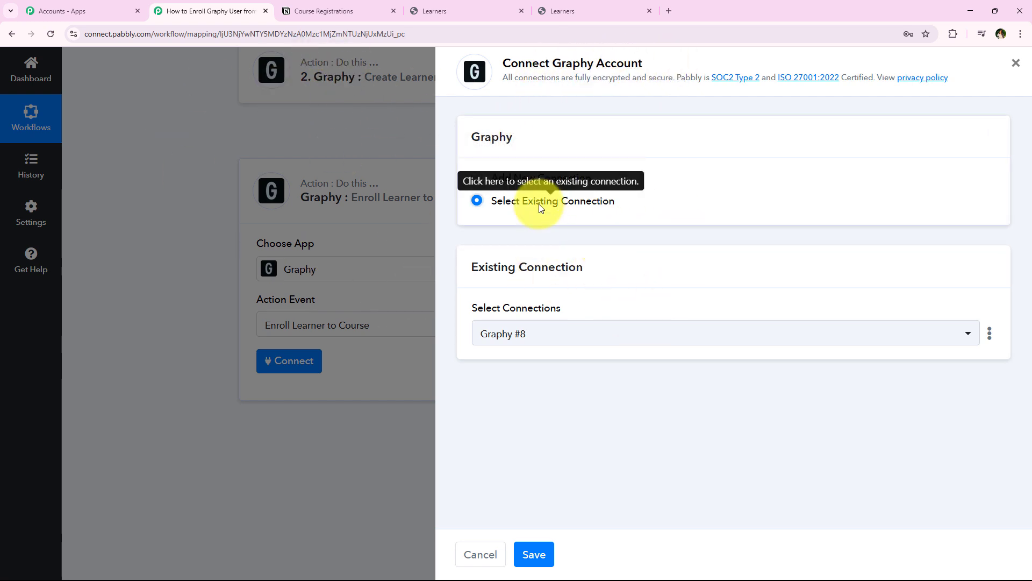
pyautogui.click(532, 555)
# - Map the Email value from the Graphy Create Learners response to the Email field of the Enroll Learner to Course action
pyautogui.scroll(-1, 263, 399)
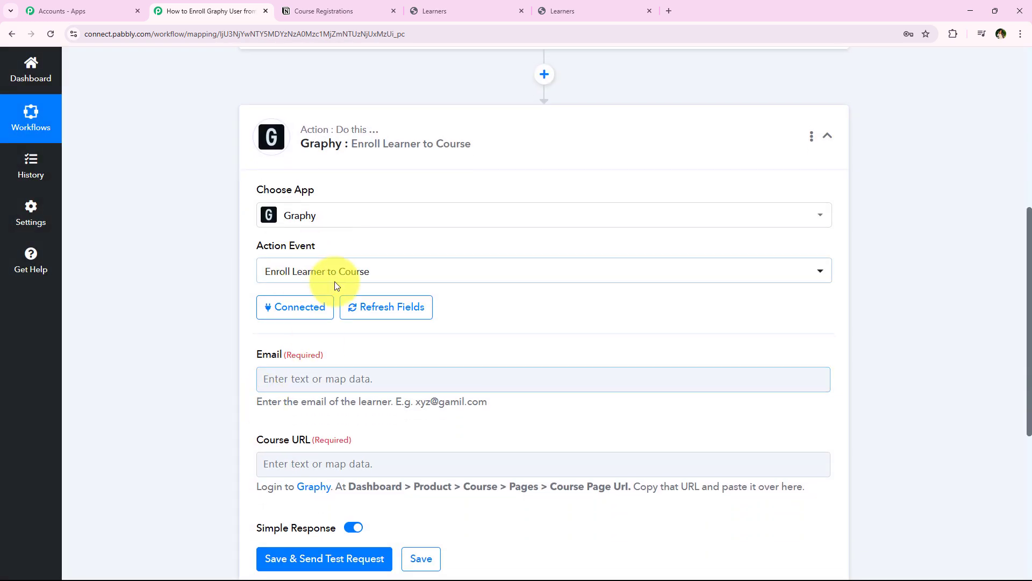
pyautogui.scroll(-1, 220, 324)
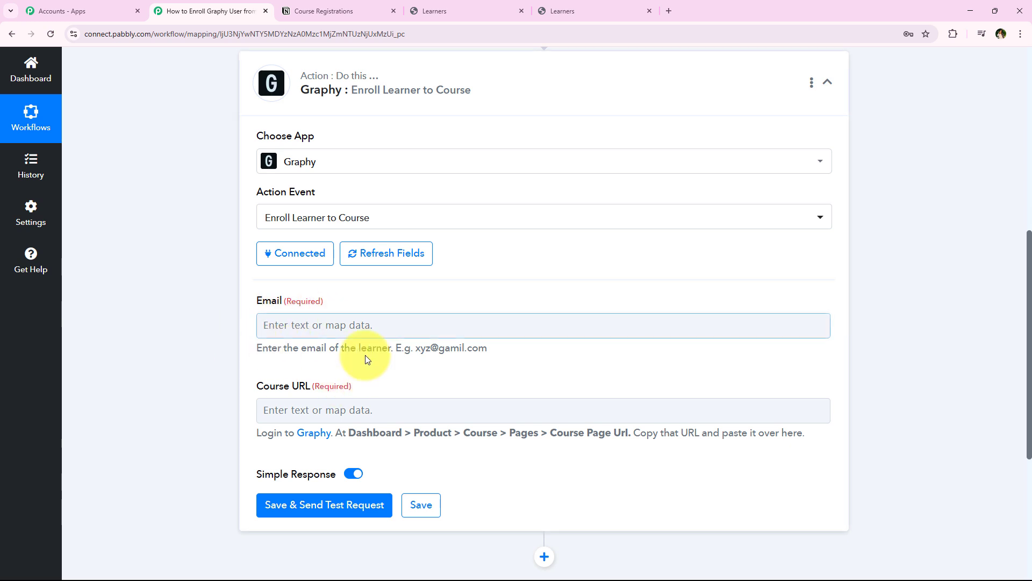
pyautogui.scroll(-1, 365, 359)
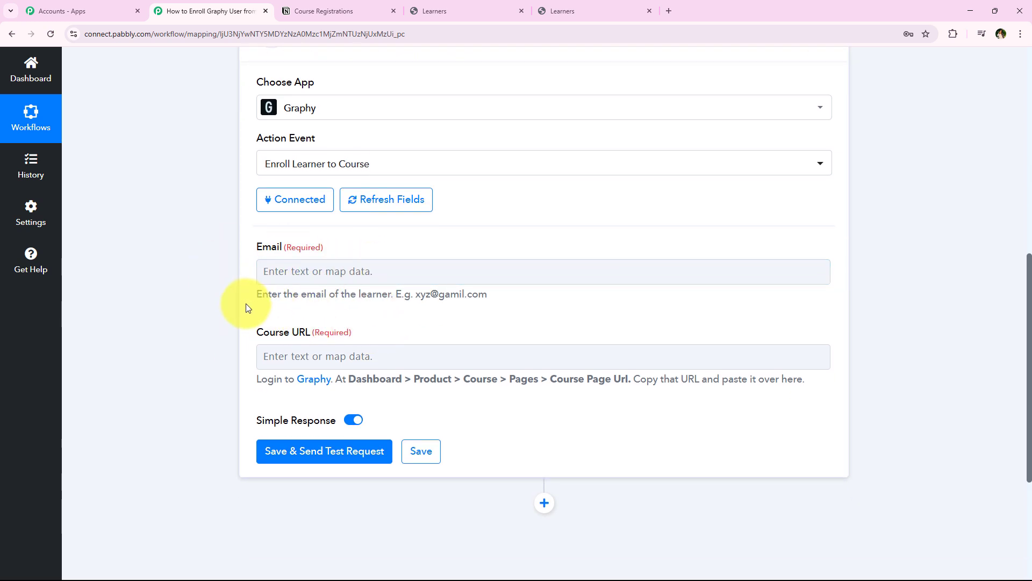
pyautogui.moveTo(257, 295); pyautogui.dragTo(380, 296)
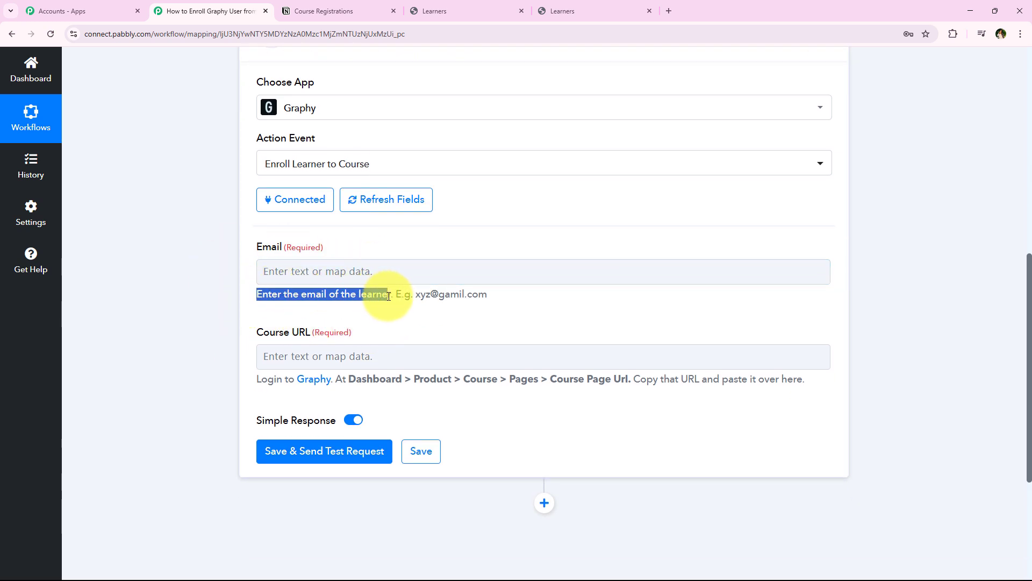
pyautogui.click(340, 270)
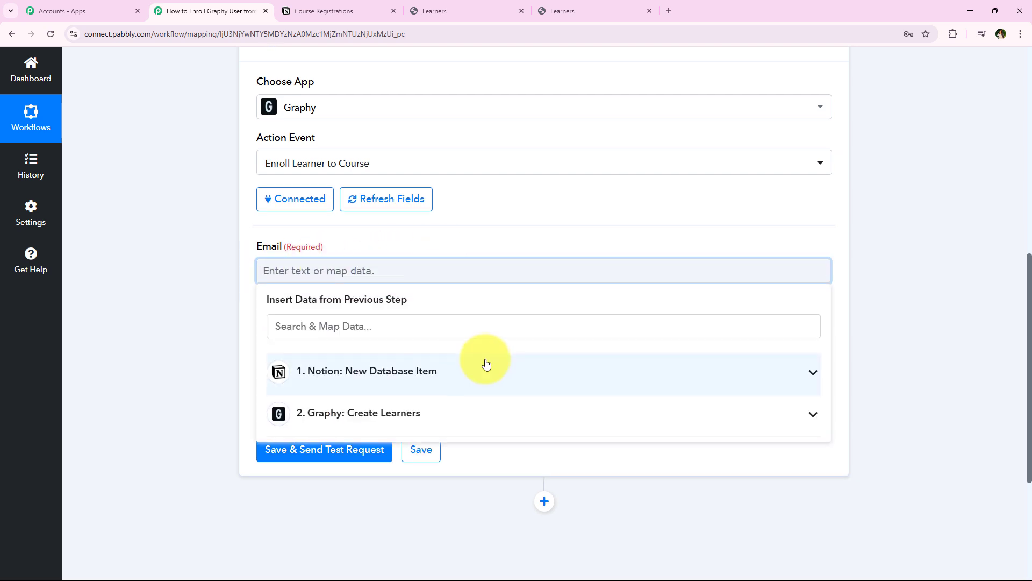
pyautogui.scroll(-2, 430, 355)
pyautogui.click(592, 311)
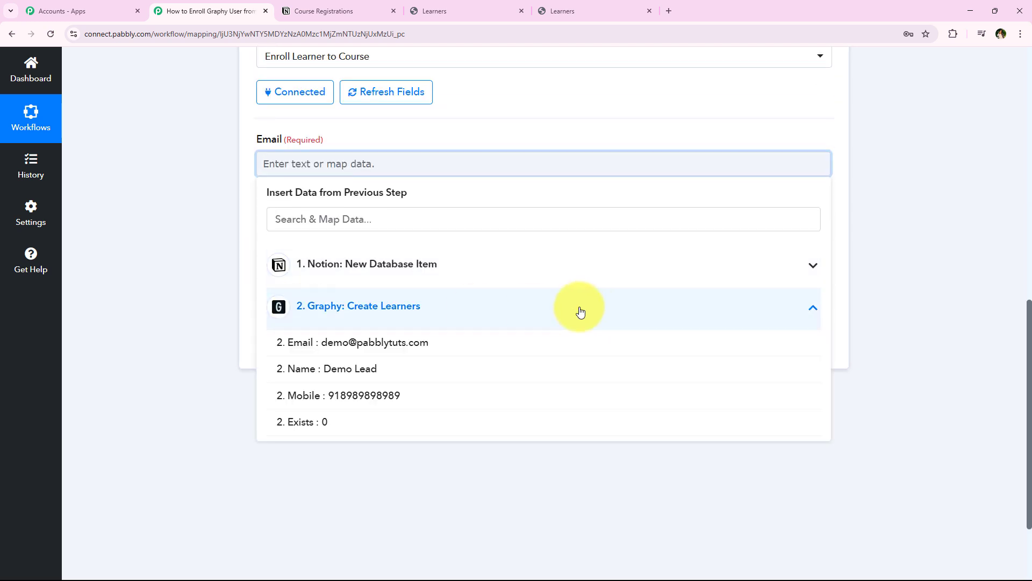
pyautogui.click(419, 340)
pyautogui.click(224, 245)
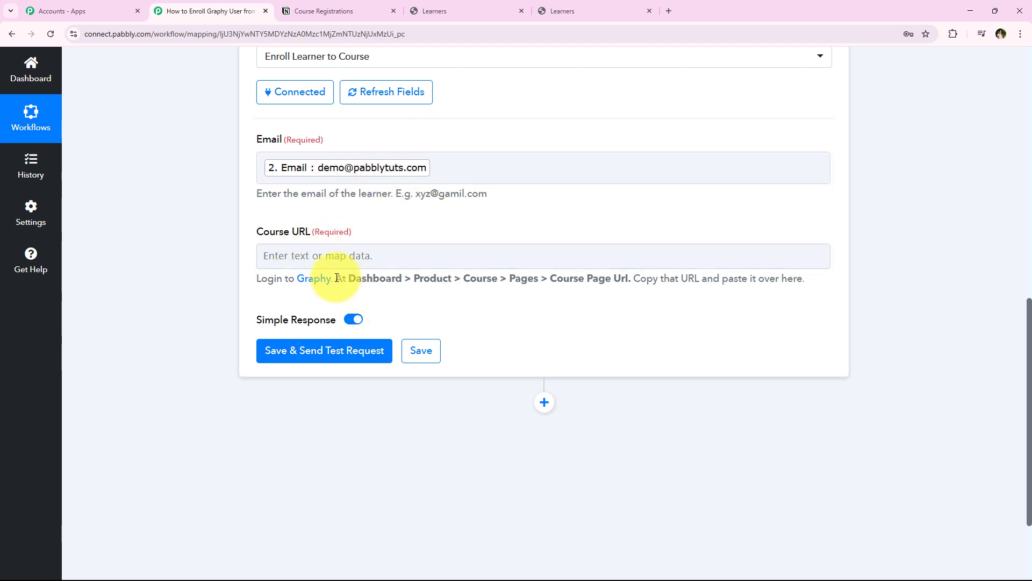
# - Read the instructions for finding the Course URL and switch to Graphy
pyautogui.moveTo(336, 278); pyautogui.dragTo(495, 295)
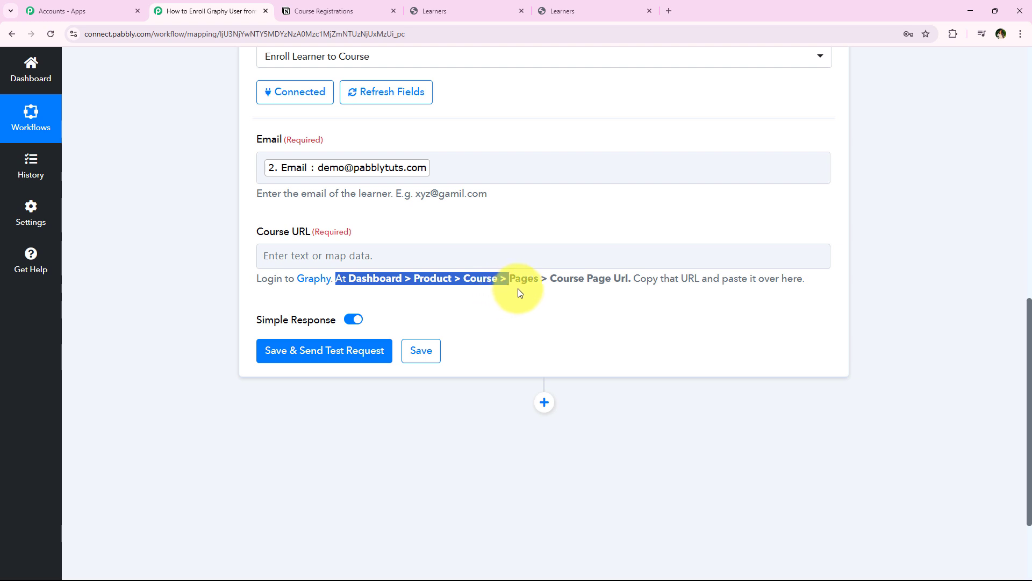
pyautogui.moveTo(564, 284); pyautogui.dragTo(630, 284)
pyautogui.click(581, 331)
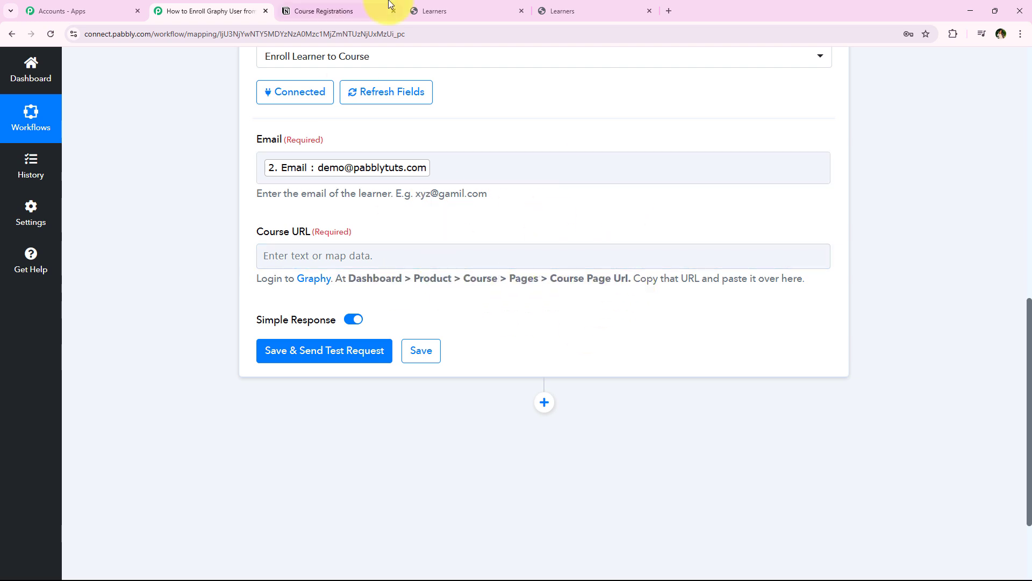
pyautogui.click(430, 11)
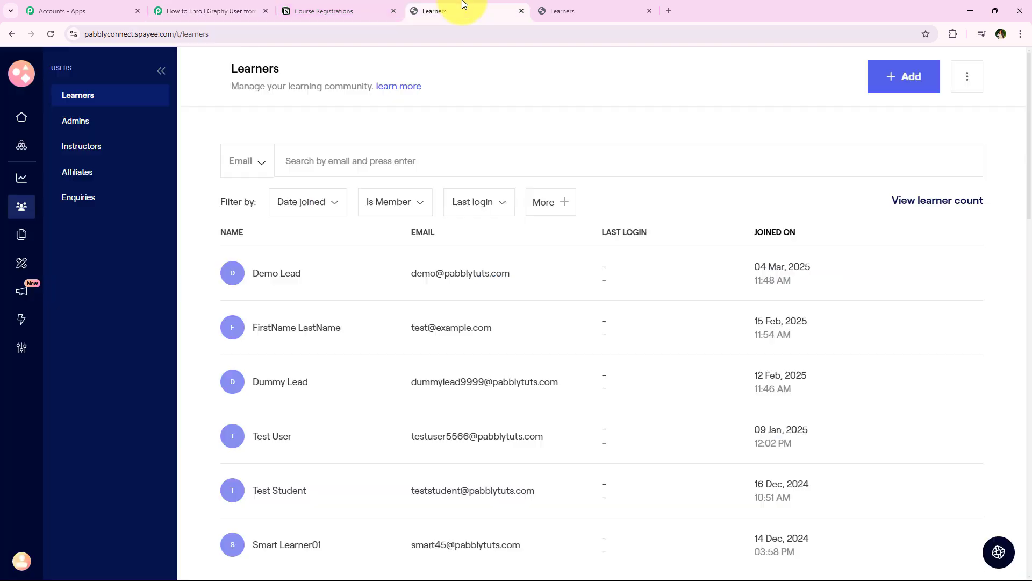
# - Open the Core PHP Programming course from Graphy's course list
pyautogui.click(28, 113)
pyautogui.click(69, 143)
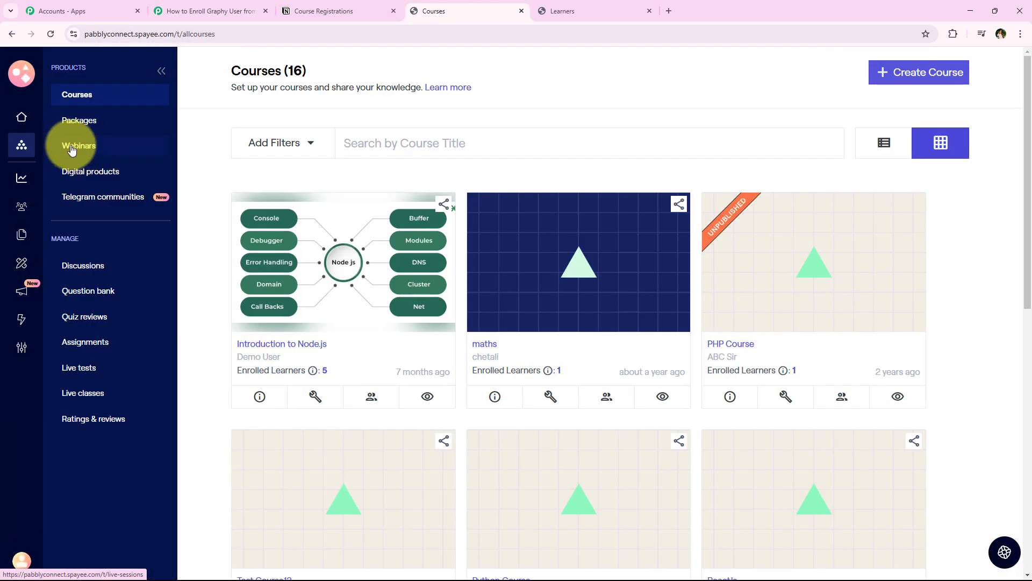
pyautogui.scroll(-1, 324, 247)
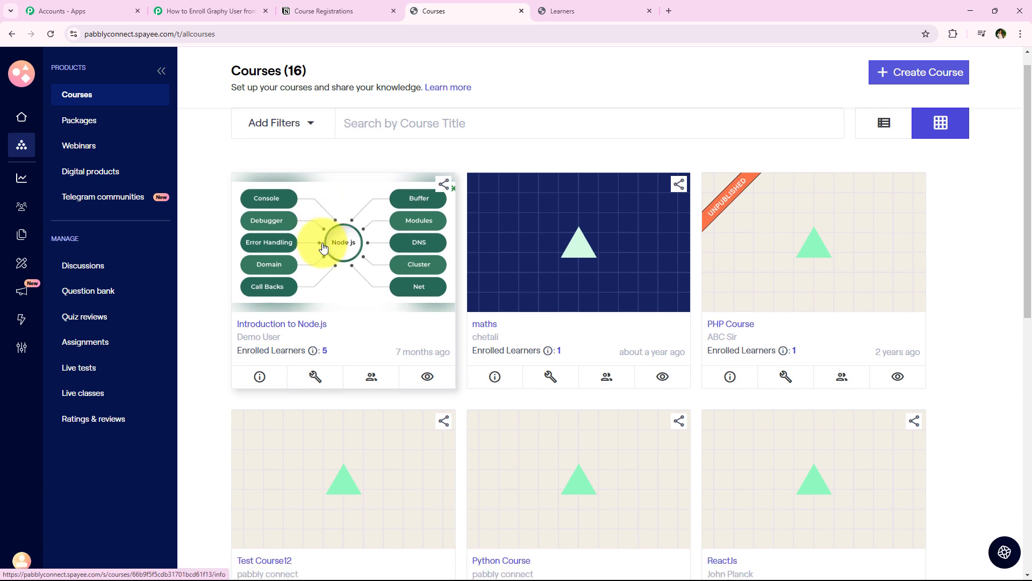
pyautogui.scroll(-5, 323, 247)
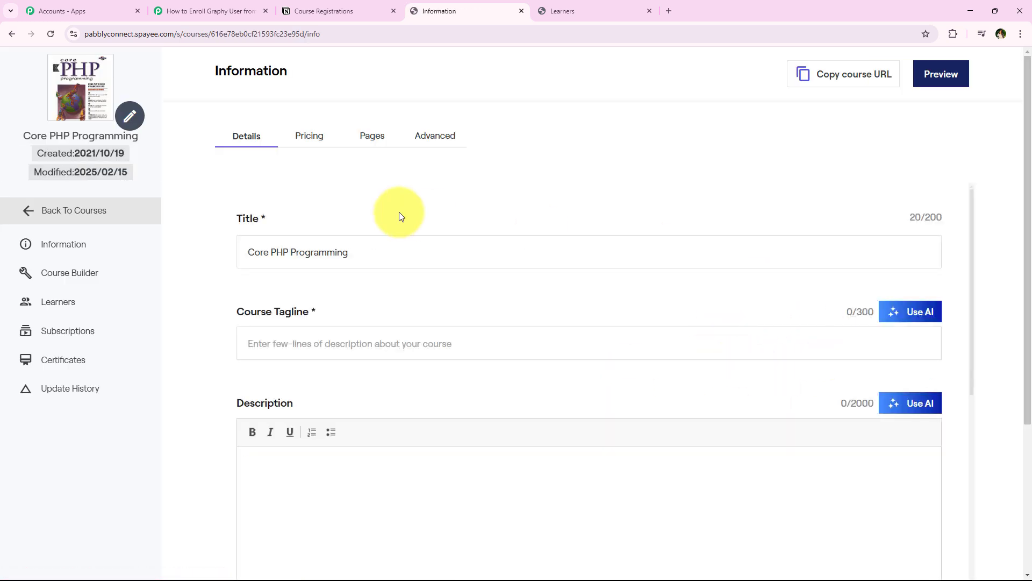
# - Copy the Canonical Url "Core-Php-Programming" from the course's landing page settings
pyautogui.click(360, 145)
pyautogui.moveTo(590, 304); pyautogui.dragTo(250, 303)
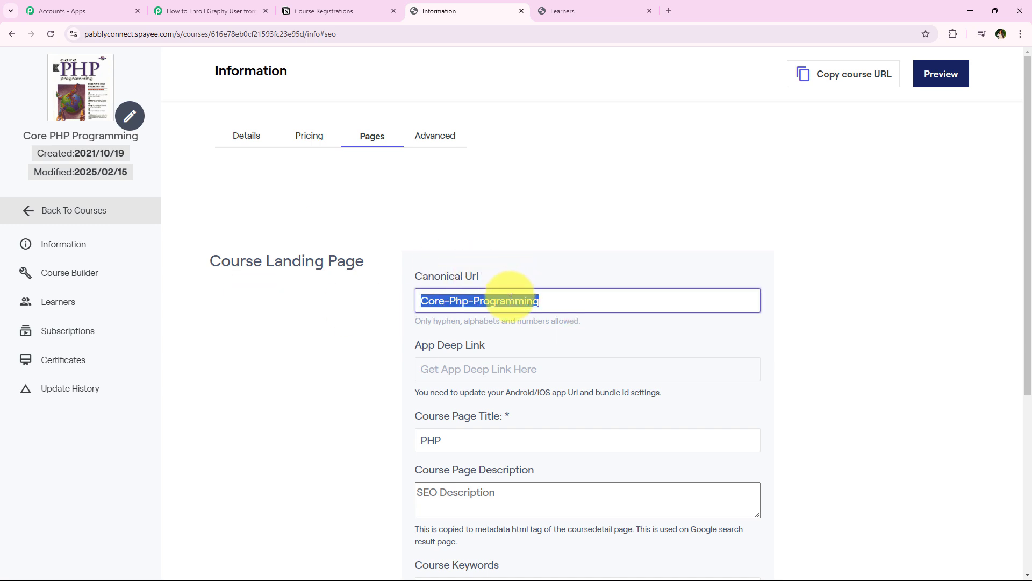
pyautogui.rightClick(469, 297)
pyautogui.click(571, 350)
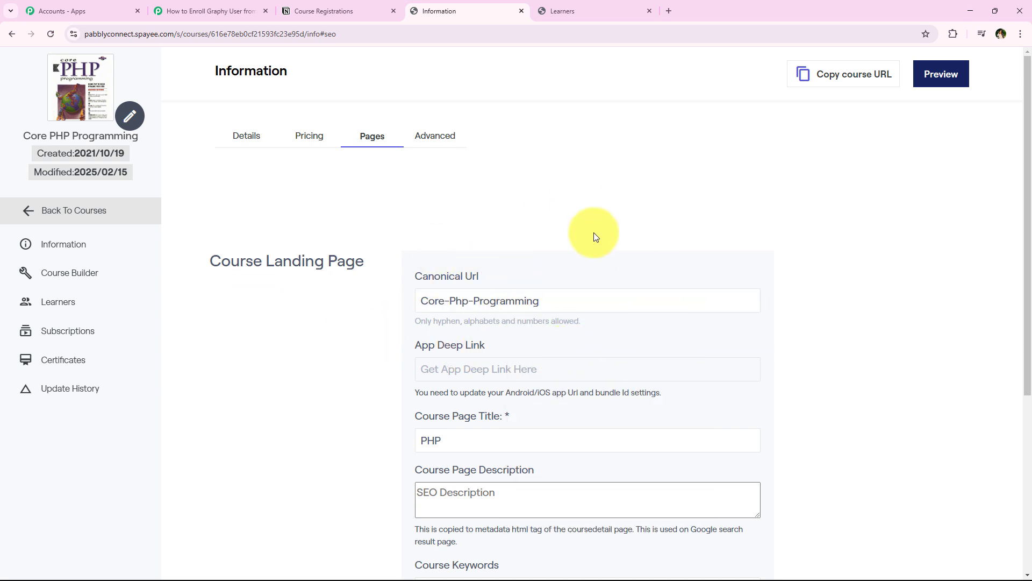
# - Switch back to Pabbly Connect and paste Core-Php-Programming as the Course URL of the Enroll Learner to Course action
pyautogui.click(177, 7)
pyautogui.rightClick(299, 265)
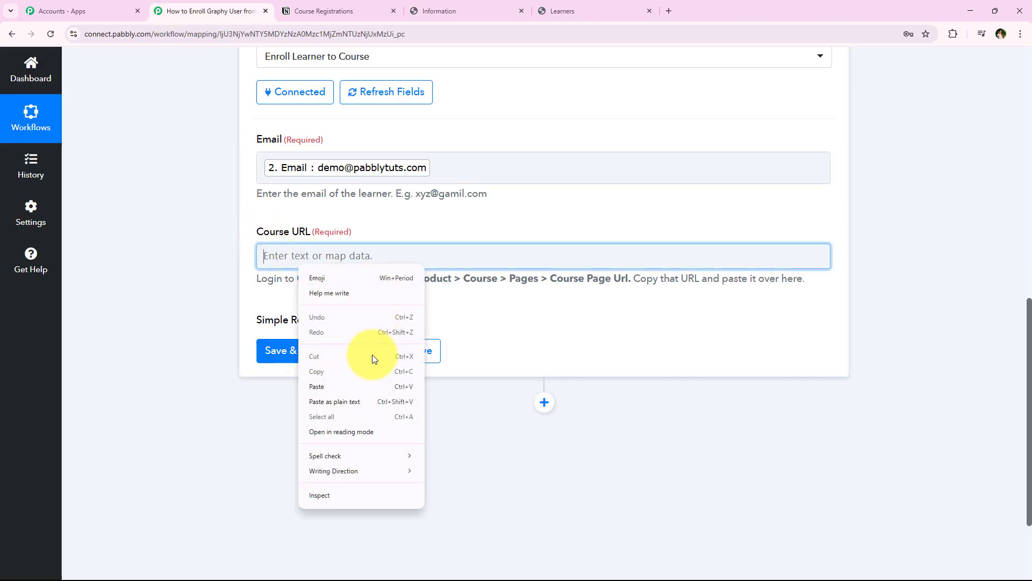
pyautogui.click(341, 385)
pyautogui.click(128, 262)
pyautogui.click(400, 261)
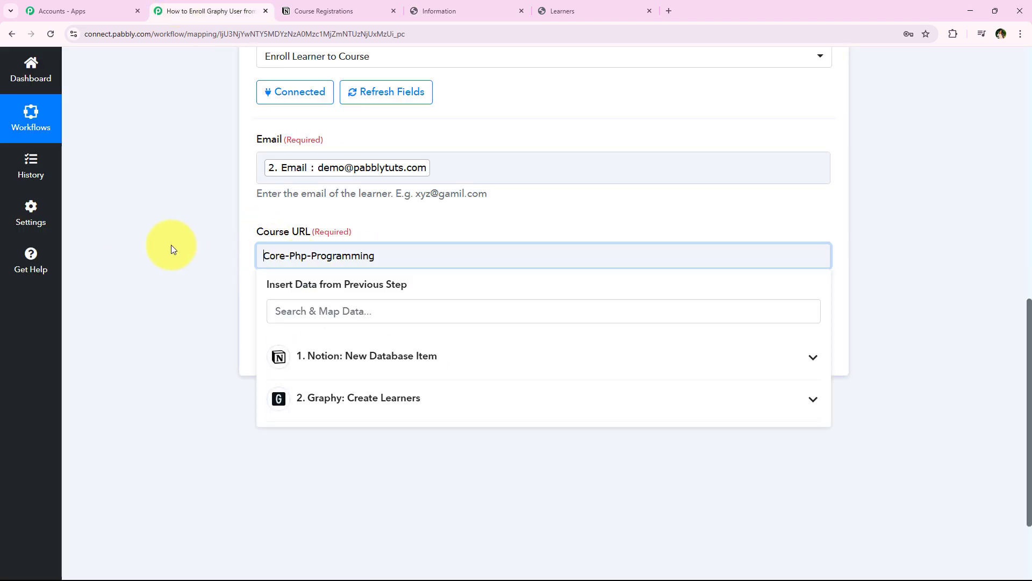
pyautogui.click(170, 245)
# - Save the Enroll Learner to Course action, send its test request and check the returned Status
pyautogui.click(332, 364)
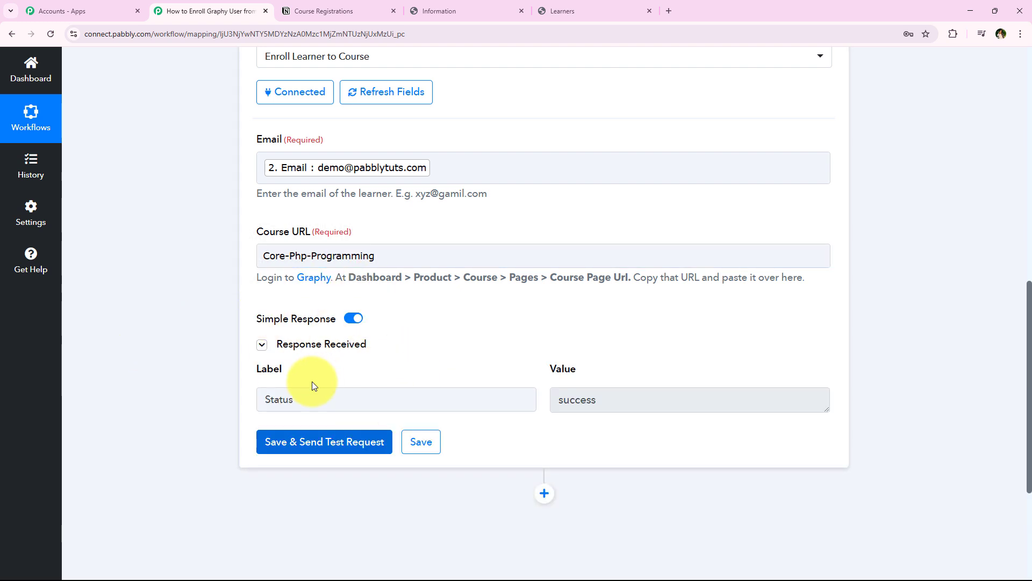
pyautogui.moveTo(321, 400); pyautogui.dragTo(157, 392)
pyautogui.moveTo(727, 407); pyautogui.dragTo(146, 328)
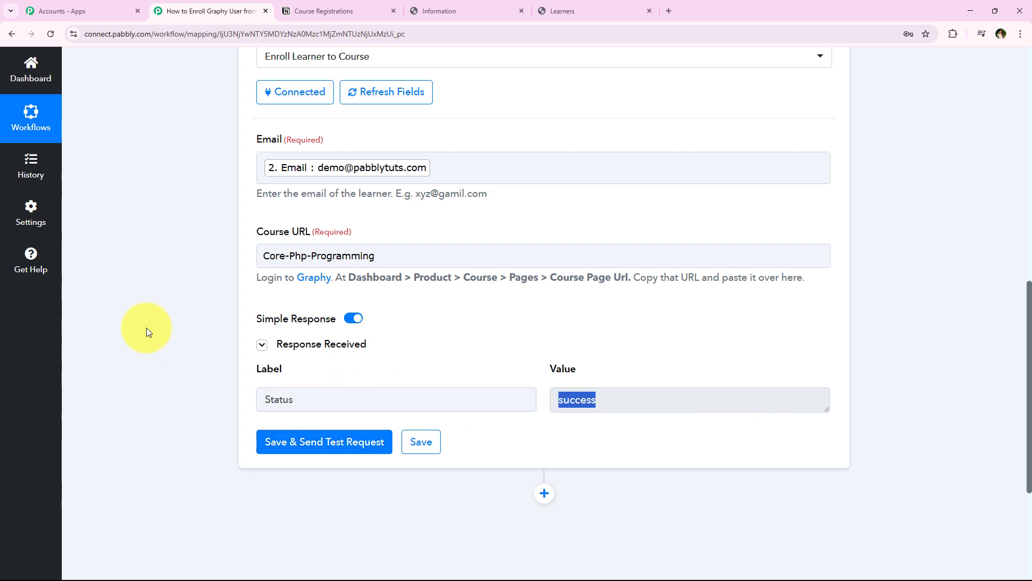
pyautogui.click(146, 328)
# - Collapse the Enroll Learner to Course action to show the workflow overview
pyautogui.scroll(1, 450, 201)
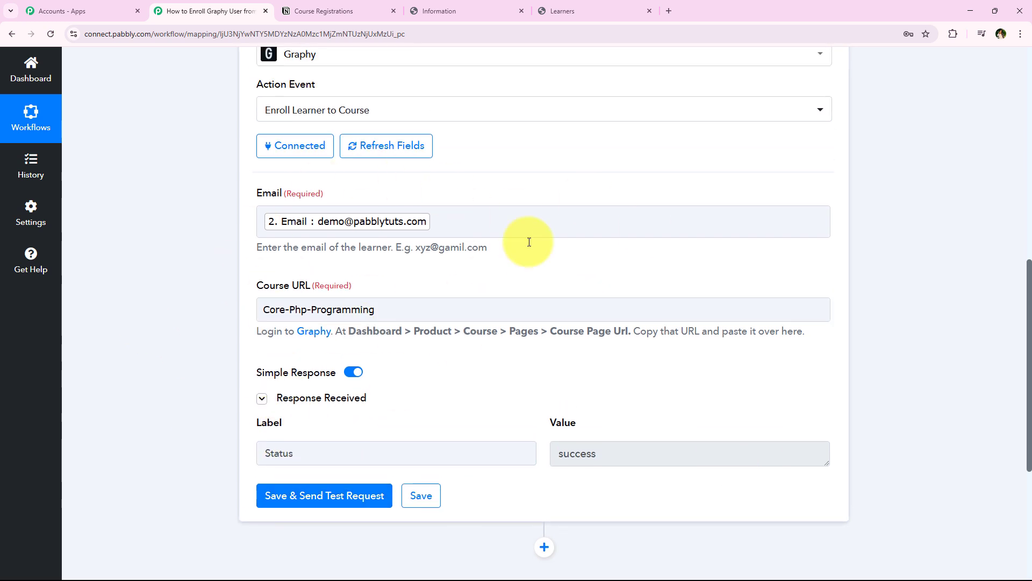
pyautogui.scroll(5, 223, 353)
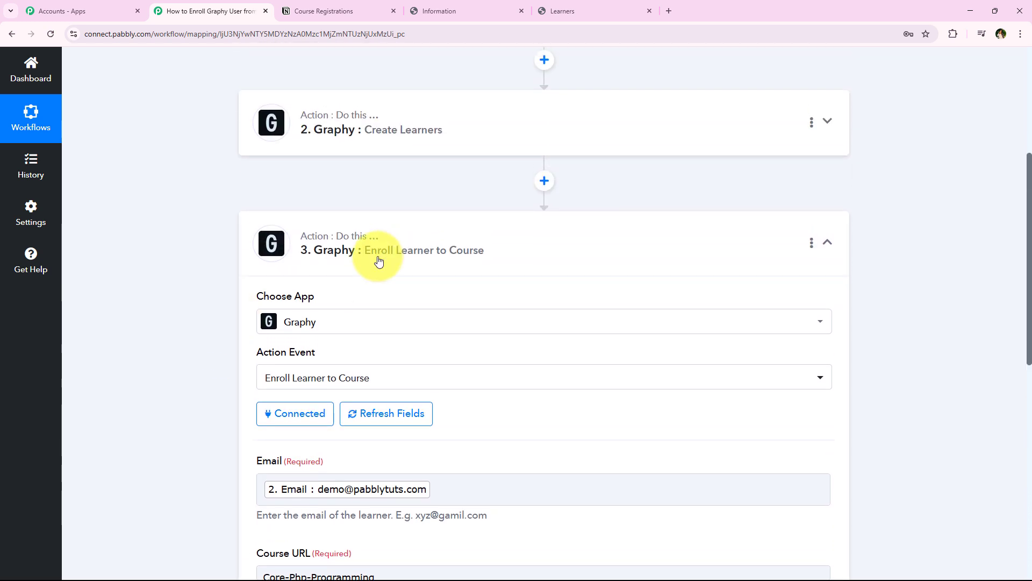
pyautogui.click(378, 261)
pyautogui.scroll(4, 396, 365)
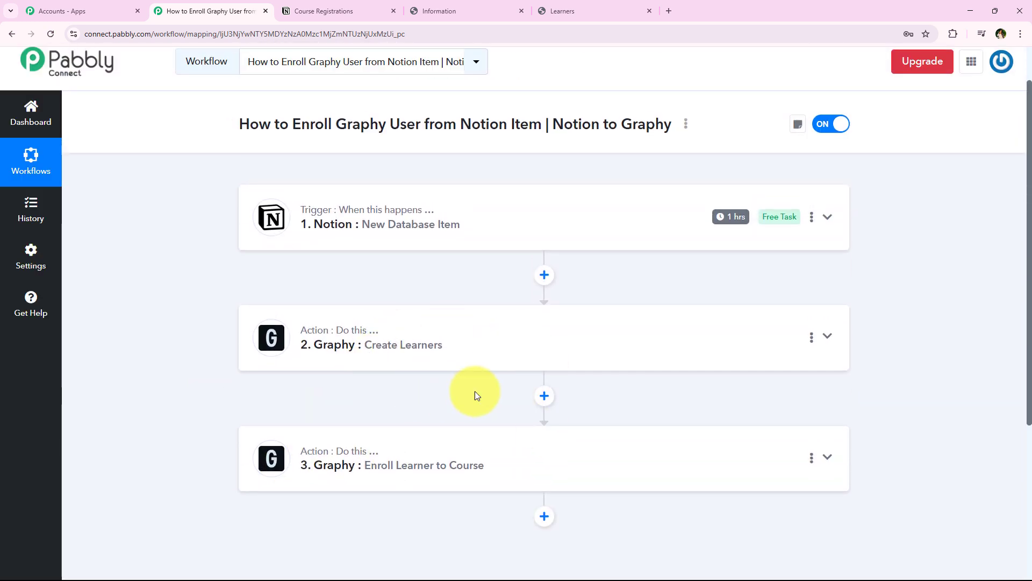
pyautogui.scroll(1, 475, 392)
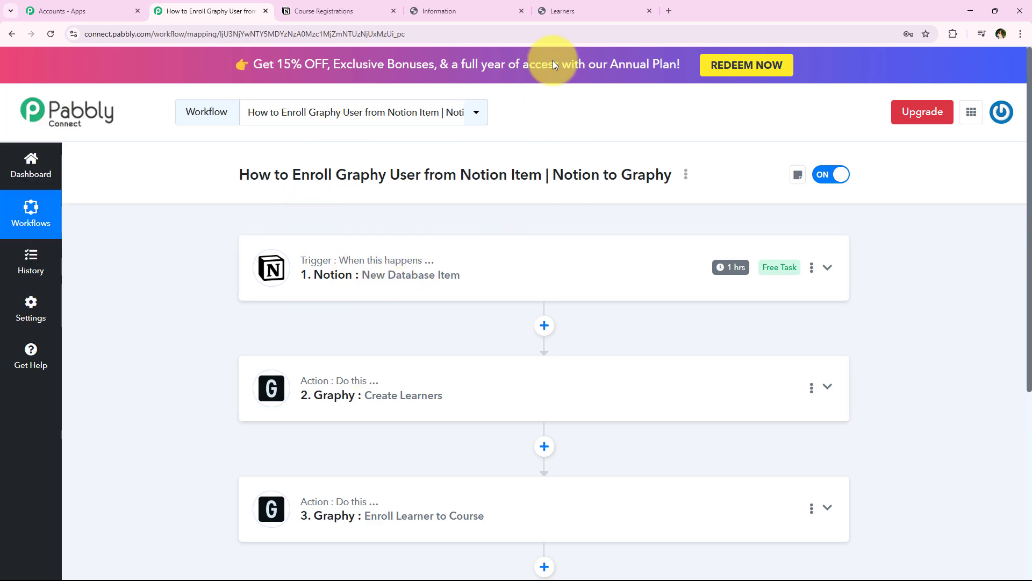
# - Switch to Graphy and check the refreshed learner list of Core PHP Programming for the newly enrolled test learner
pyautogui.click(556, 3)
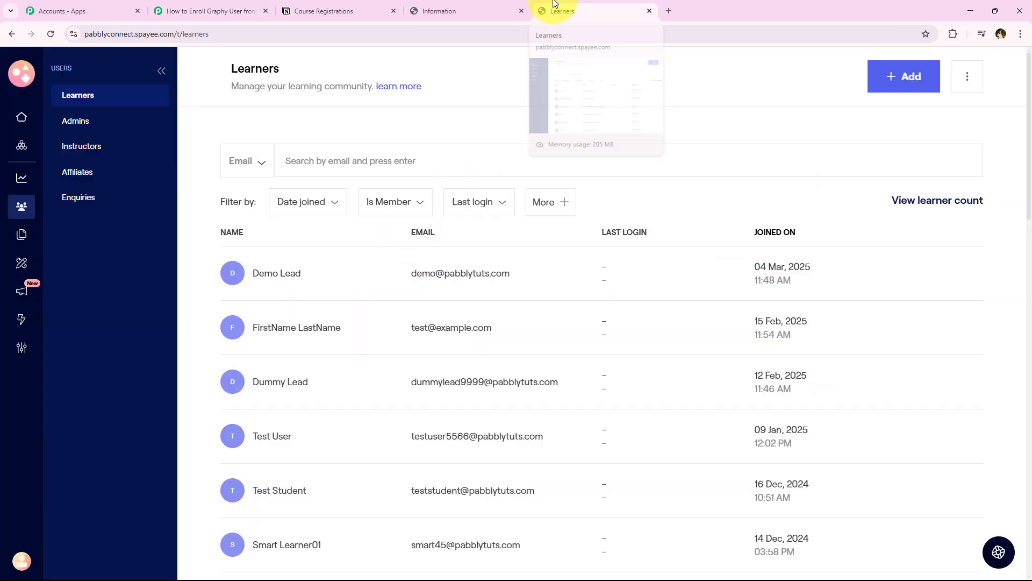
pyautogui.click(430, 11)
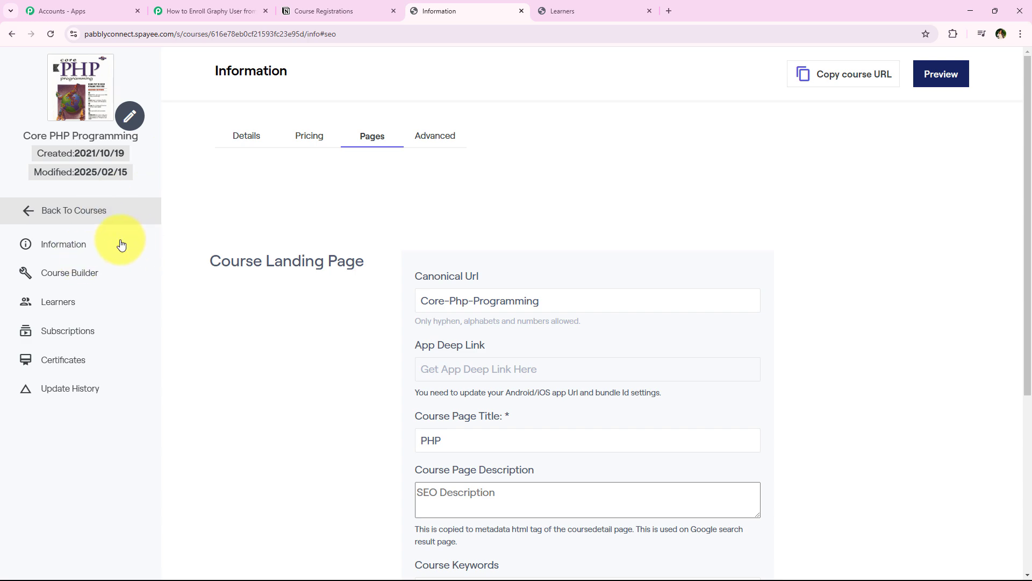
pyautogui.click(65, 302)
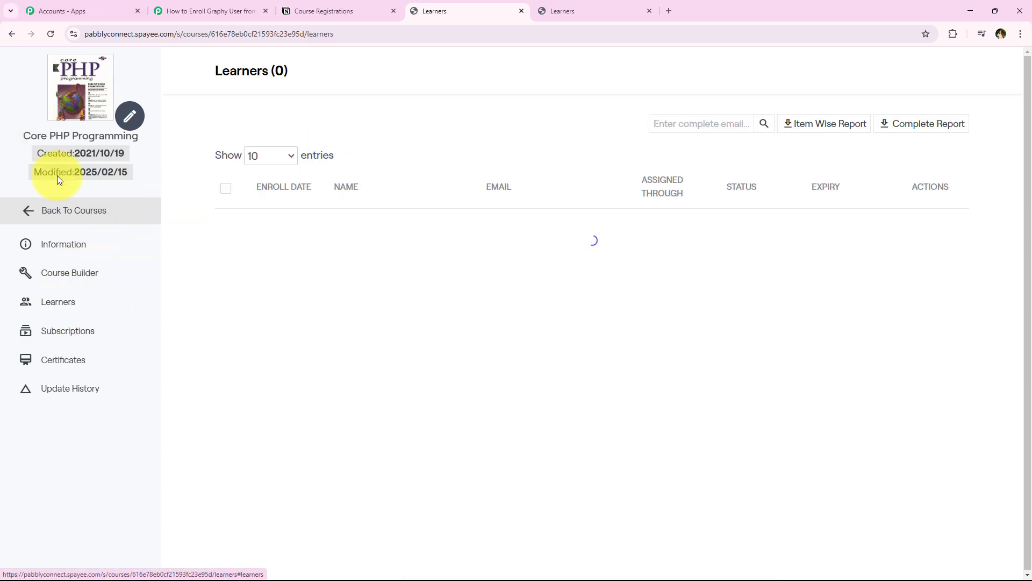
pyautogui.scroll(-2, 302, 315)
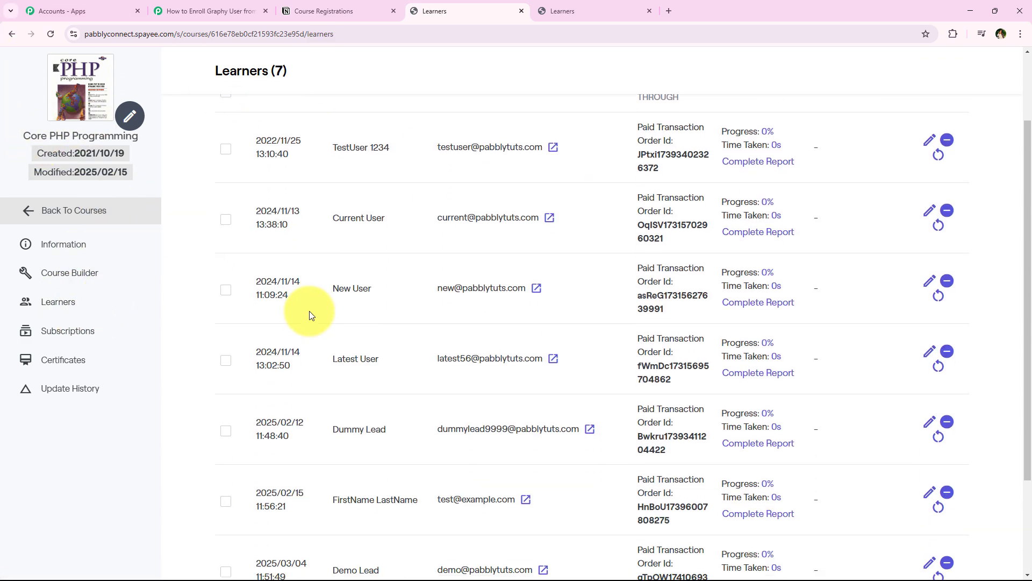
pyautogui.scroll(2, 299, 311)
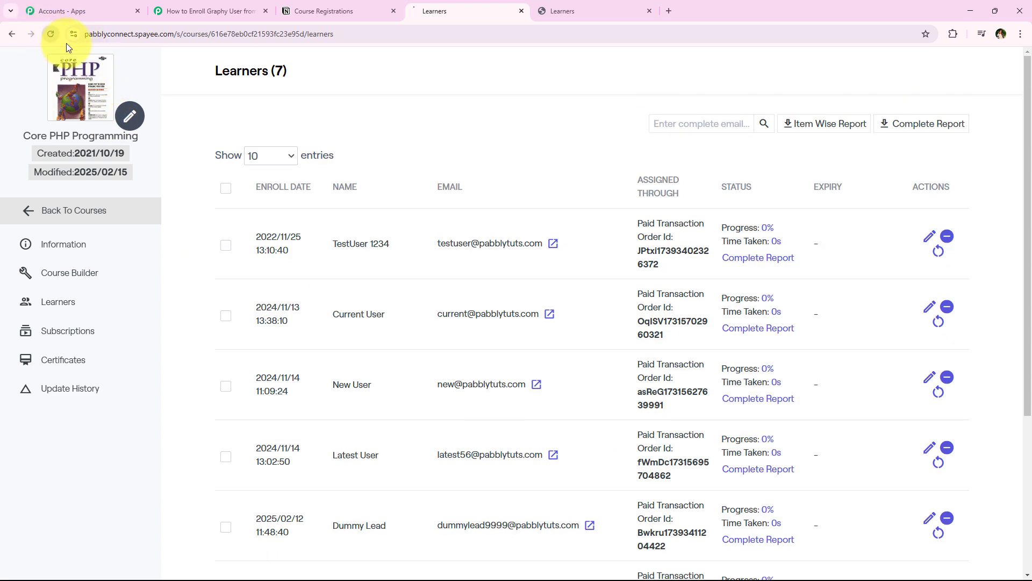
pyautogui.click(50, 34)
pyautogui.scroll(-4, 437, 273)
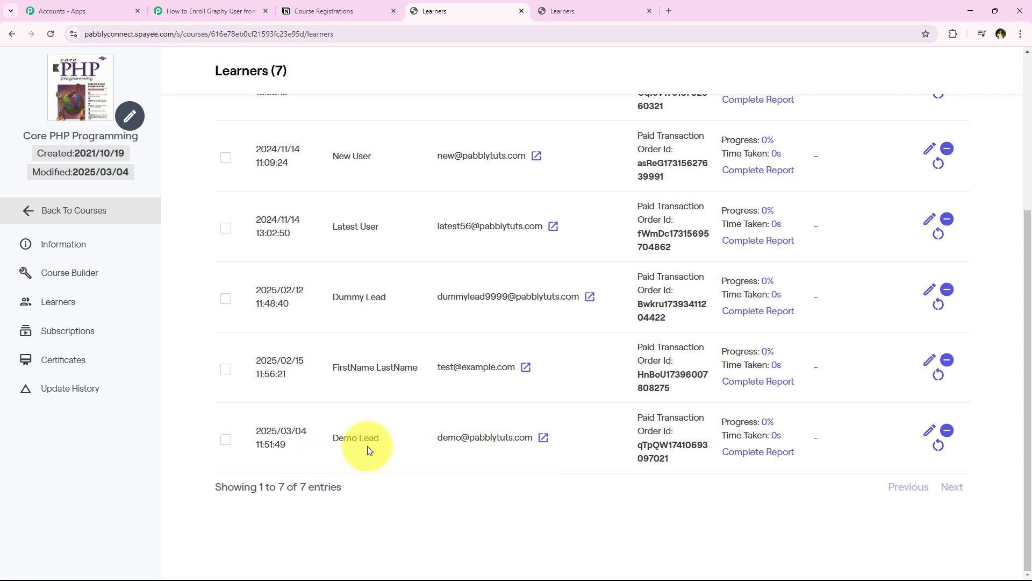
pyautogui.moveTo(390, 440); pyautogui.dragTo(530, 442)
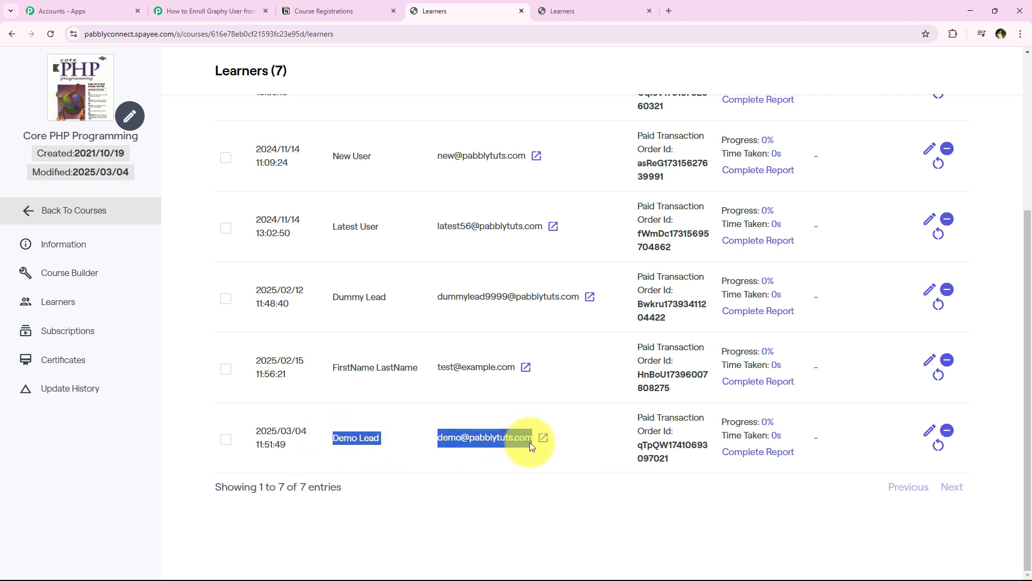
# - Review the Pabbly Connect workflow steps alongside the Course Registrations database in Notion
pyautogui.click(250, 10)
pyautogui.scroll(-1, 237, 323)
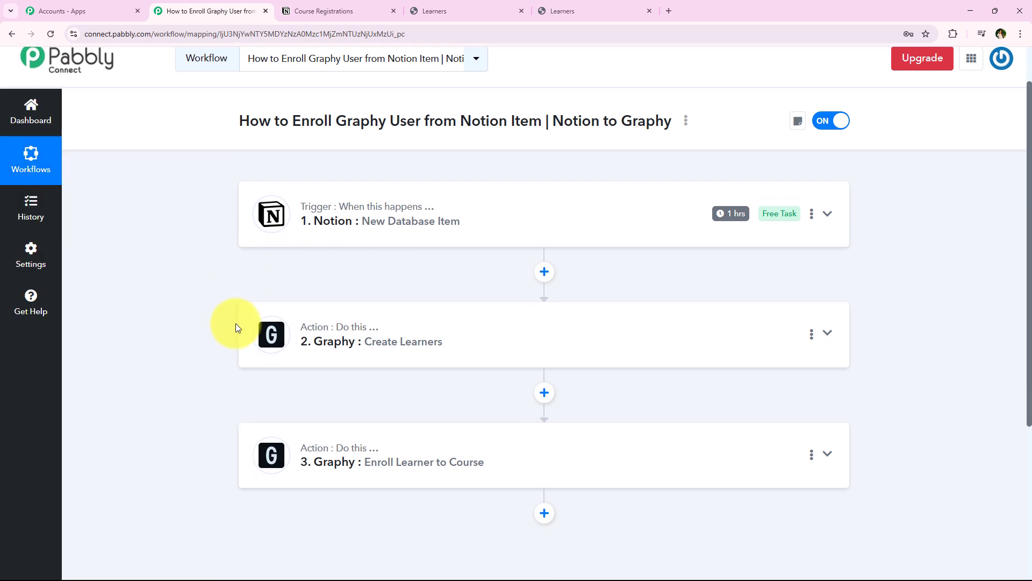
pyautogui.scroll(1, 235, 324)
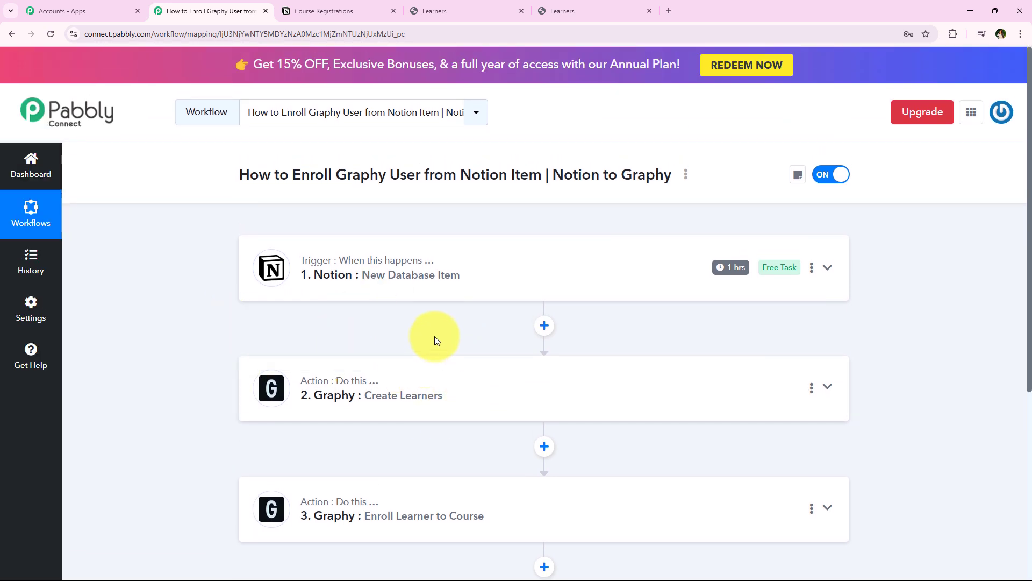
pyautogui.click(480, 8)
pyautogui.click(339, 10)
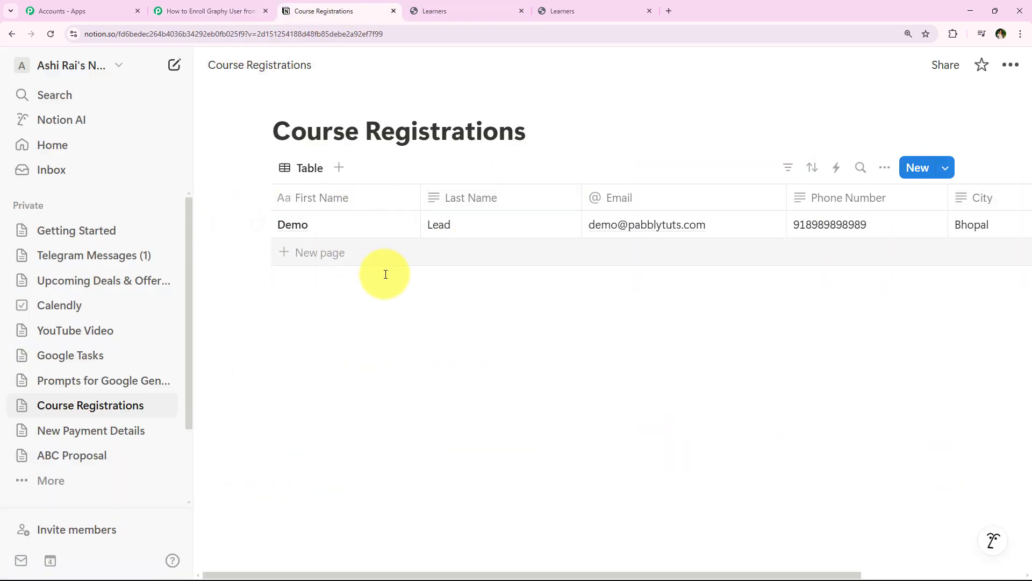
pyautogui.click(200, 10)
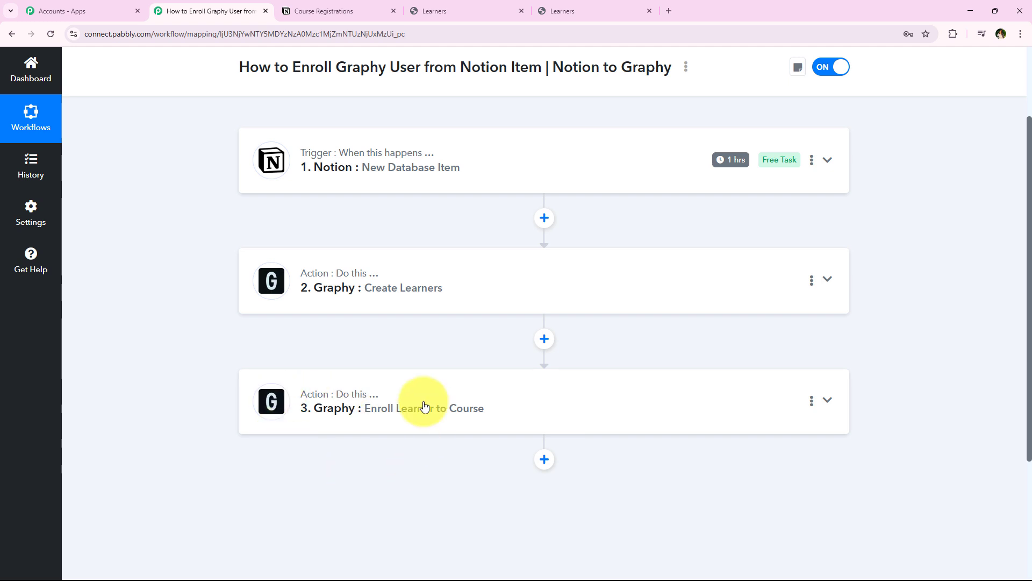
pyautogui.scroll(2, 299, 140)
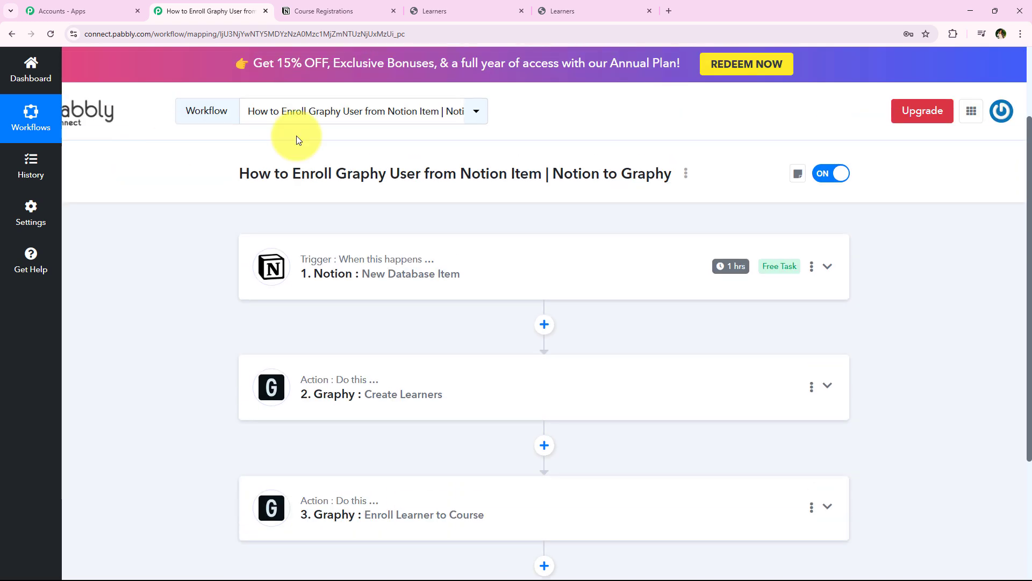
pyautogui.click(294, 11)
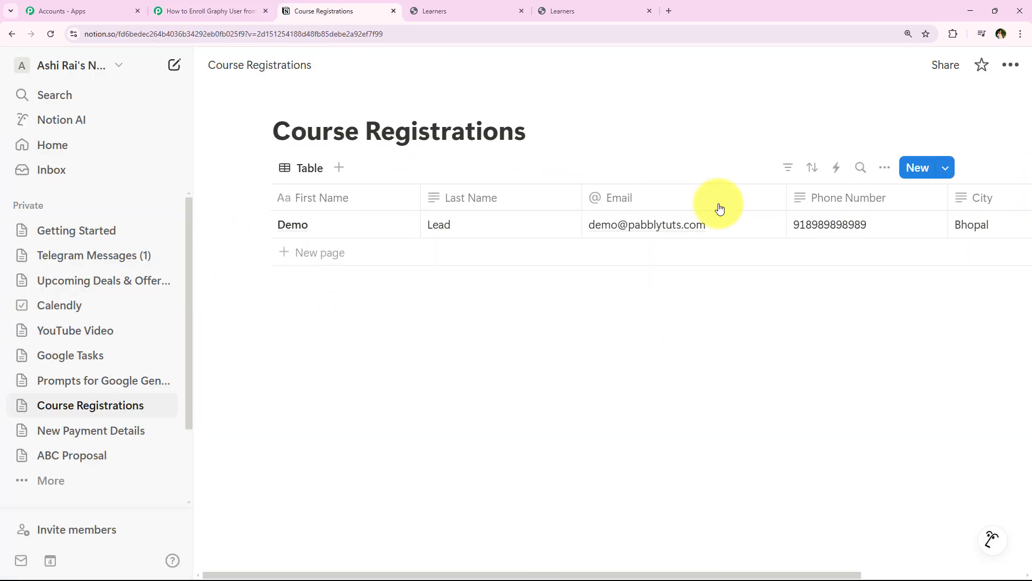
pyautogui.click(248, 4)
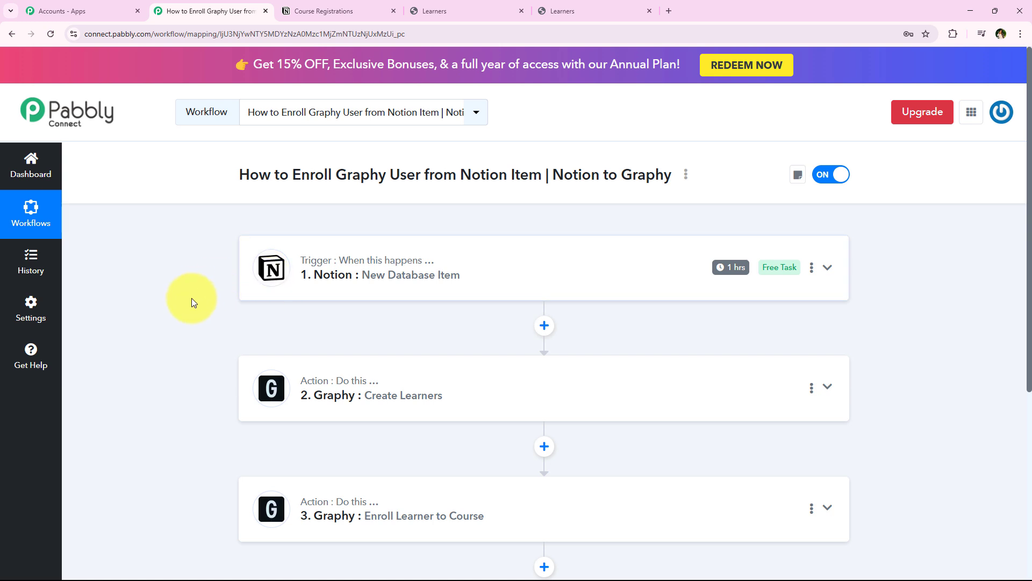
pyautogui.scroll(-1, 193, 304)
pyautogui.scroll(1, 195, 313)
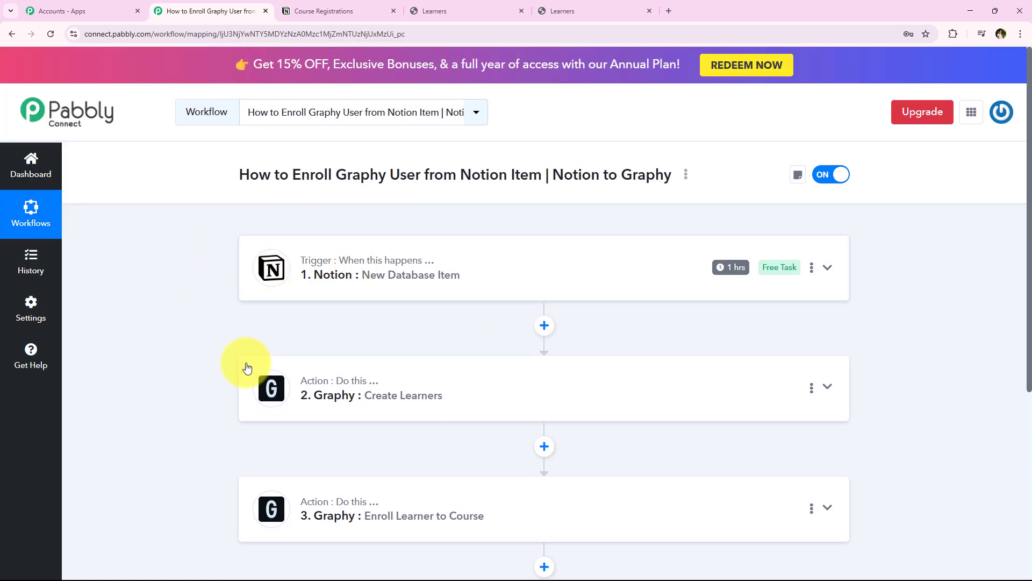
pyautogui.scroll(-1, 223, 372)
pyautogui.scroll(1, 222, 370)
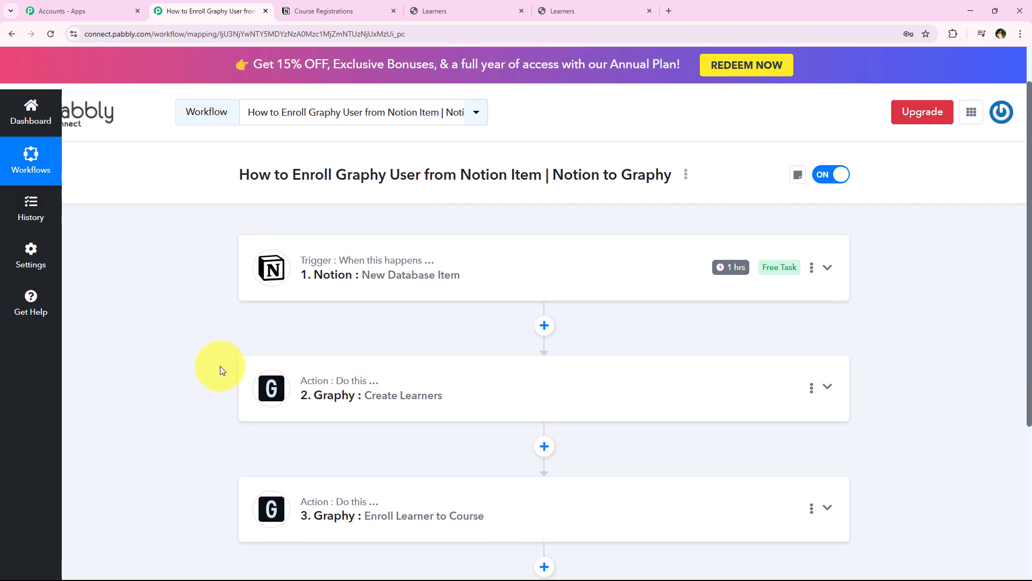